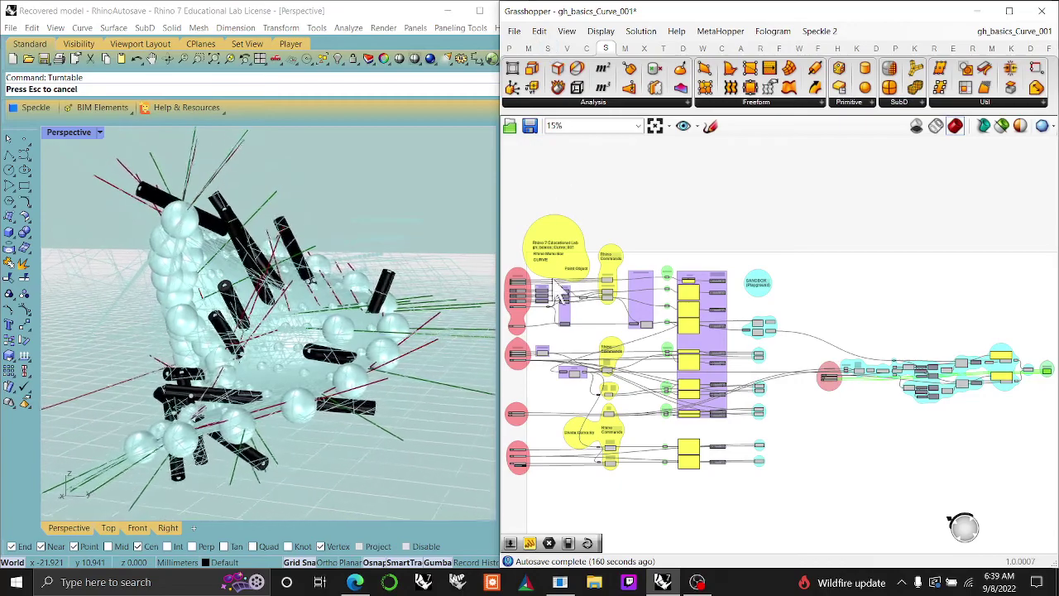
Step: Review Rhino's Point Object curve commands, including the Divide Curve by options, and Grasshopper's matching curve Division components
{"action": "scroll", "coordinate": [546, 281], "scroll_direction": "up", "scroll_amount": 3}
{"action": "scroll", "coordinate": [546, 281], "scroll_direction": "up", "scroll_amount": 3}
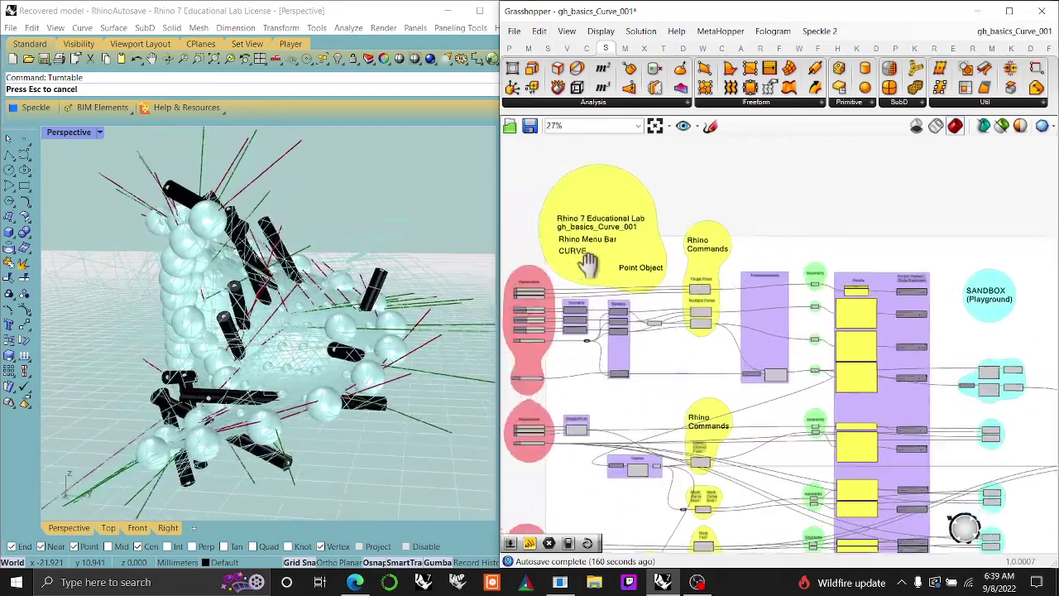
{"action": "right_click_drag", "start_coordinate": [688, 268], "coordinate": [649, 267]}
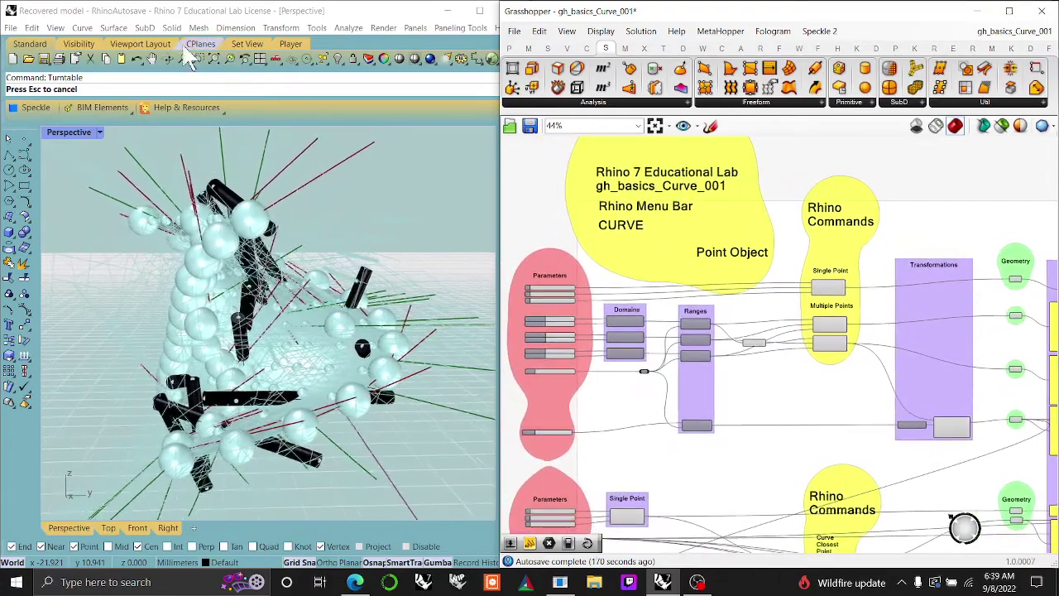
{"action": "left_click", "coordinate": [82, 28]}
{"action": "mouse_move", "coordinate": [100, 51]}
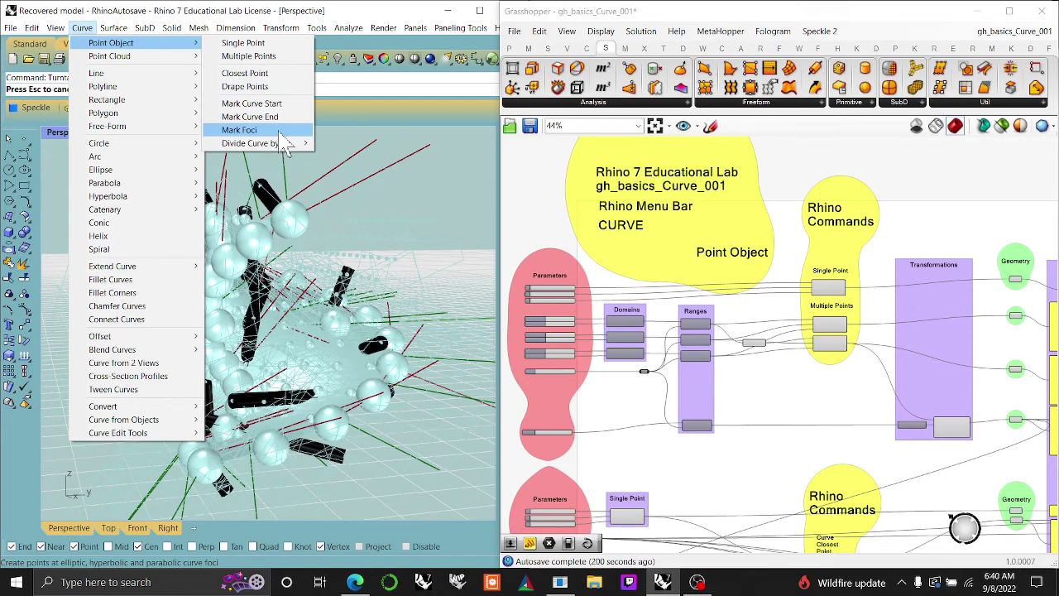
{"action": "mouse_move", "coordinate": [273, 145]}
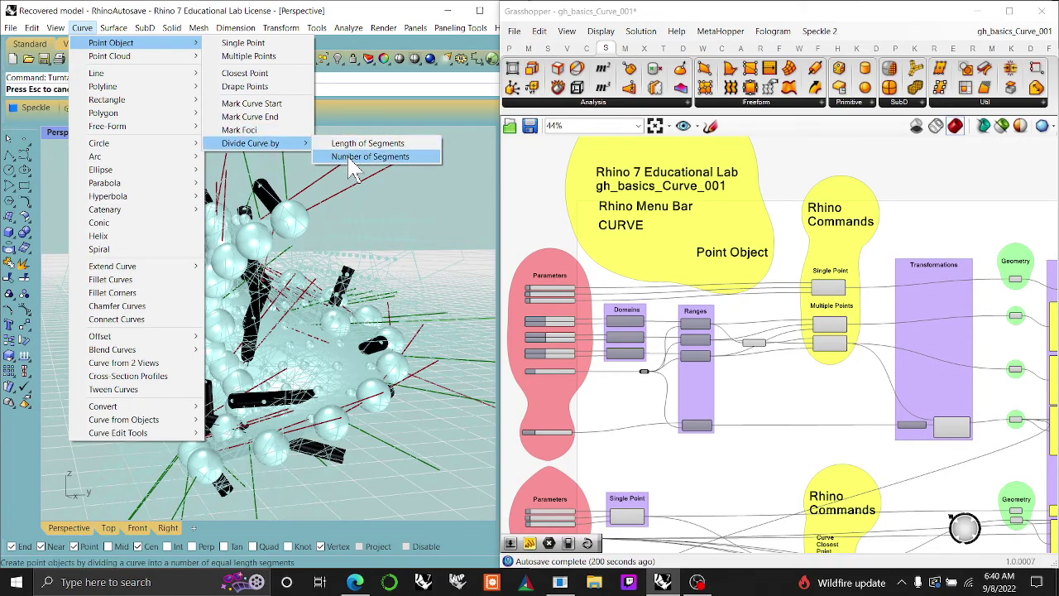
{"action": "left_click", "coordinate": [587, 48]}
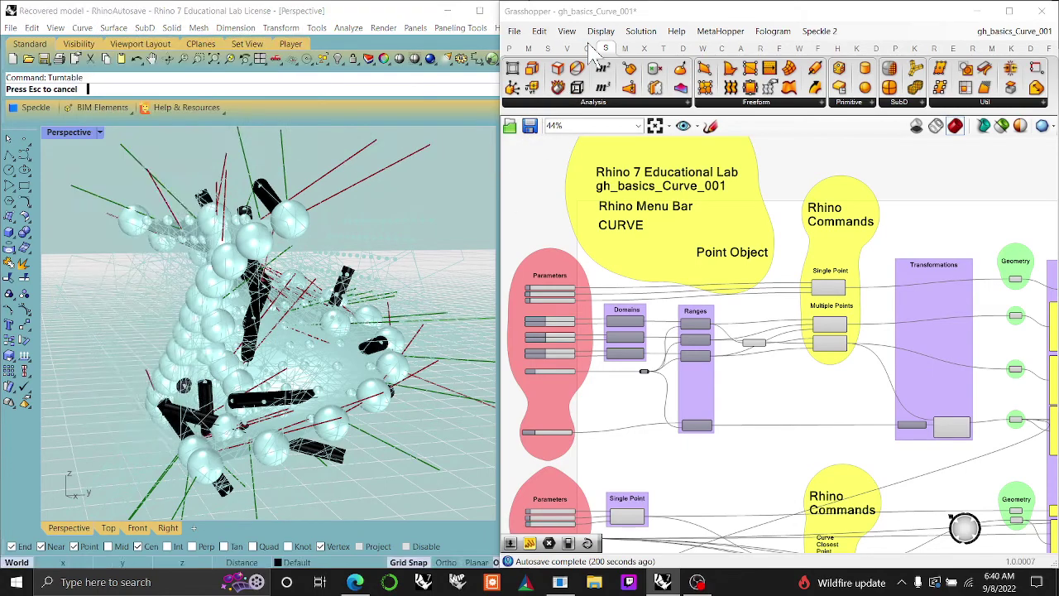
{"action": "left_click", "coordinate": [721, 102]}
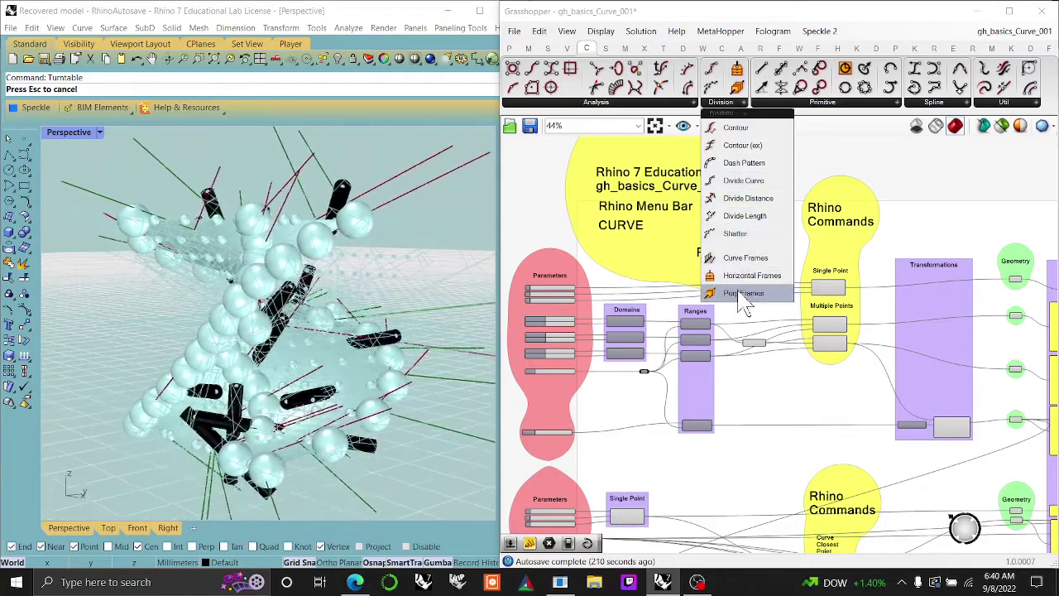
Step: Examine the Single Point, Multiple Points and Curve Closest Point command groups in the Grasshopper definition
{"action": "scroll", "coordinate": [806, 414], "scroll_direction": "down", "scroll_amount": 4}
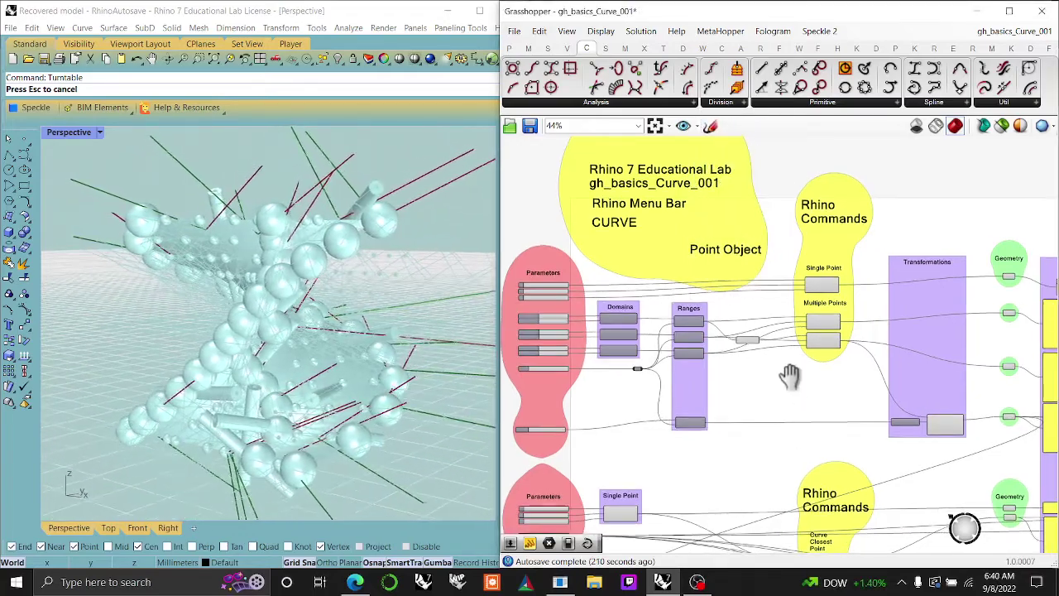
{"action": "right_click_drag", "start_coordinate": [786, 405], "coordinate": [610, 208]}
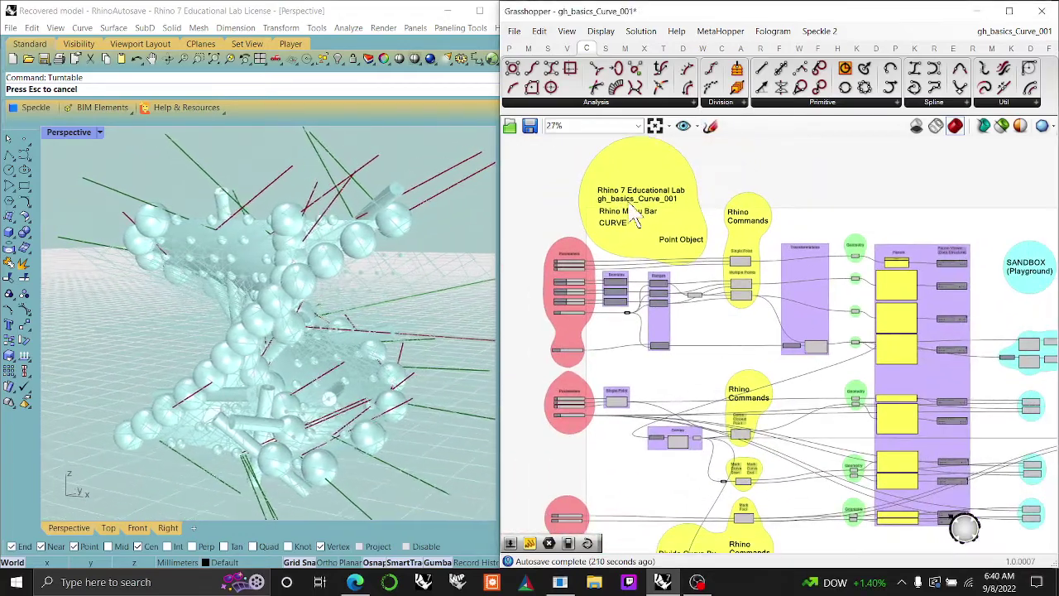
{"action": "scroll", "coordinate": [592, 202], "scroll_direction": "up", "scroll_amount": 2}
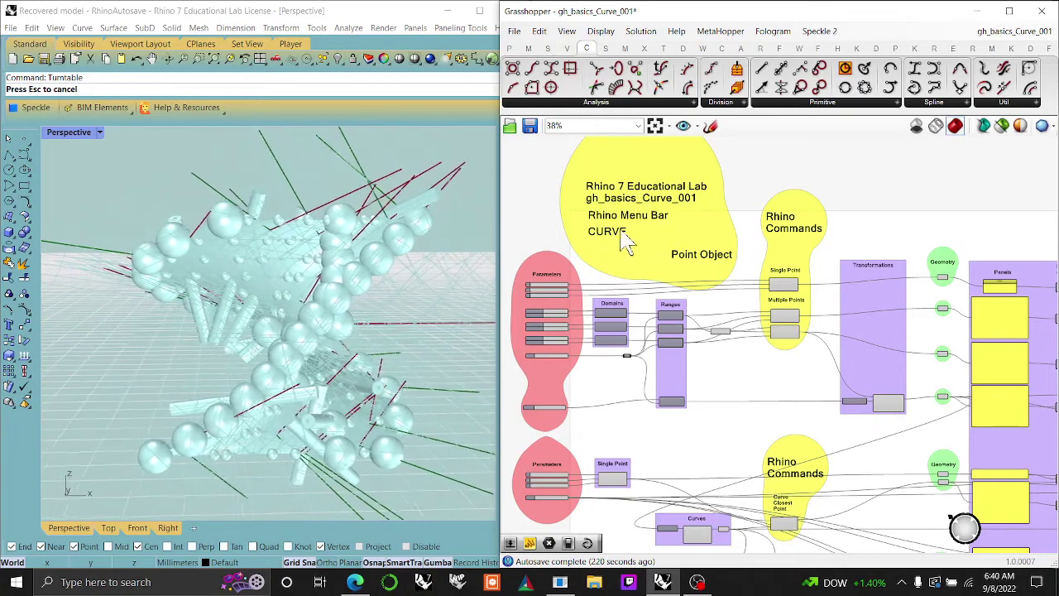
{"action": "scroll", "coordinate": [819, 323], "scroll_direction": "up", "scroll_amount": 4}
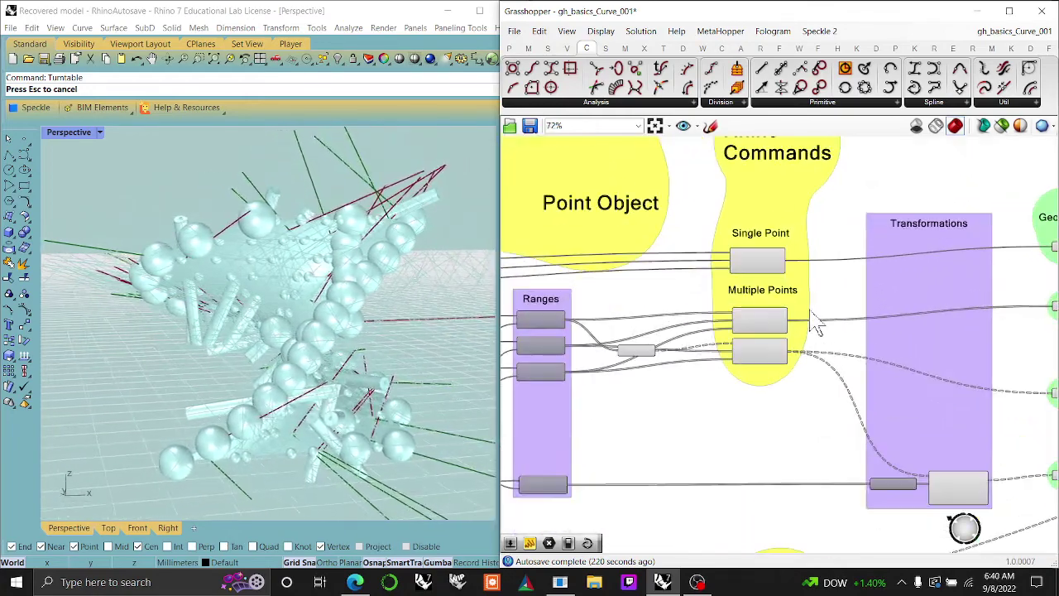
{"action": "right_click_drag", "start_coordinate": [708, 296], "coordinate": [668, 291]}
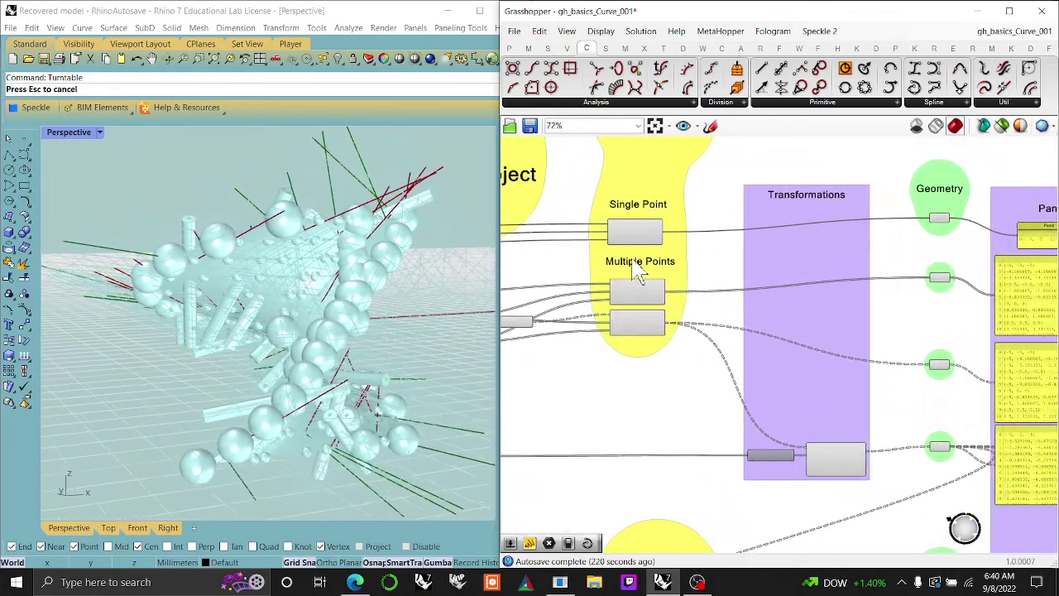
{"action": "right_click_drag", "start_coordinate": [642, 342], "coordinate": [759, 159]}
{"action": "right_click_drag", "start_coordinate": [741, 400], "coordinate": [648, 168]}
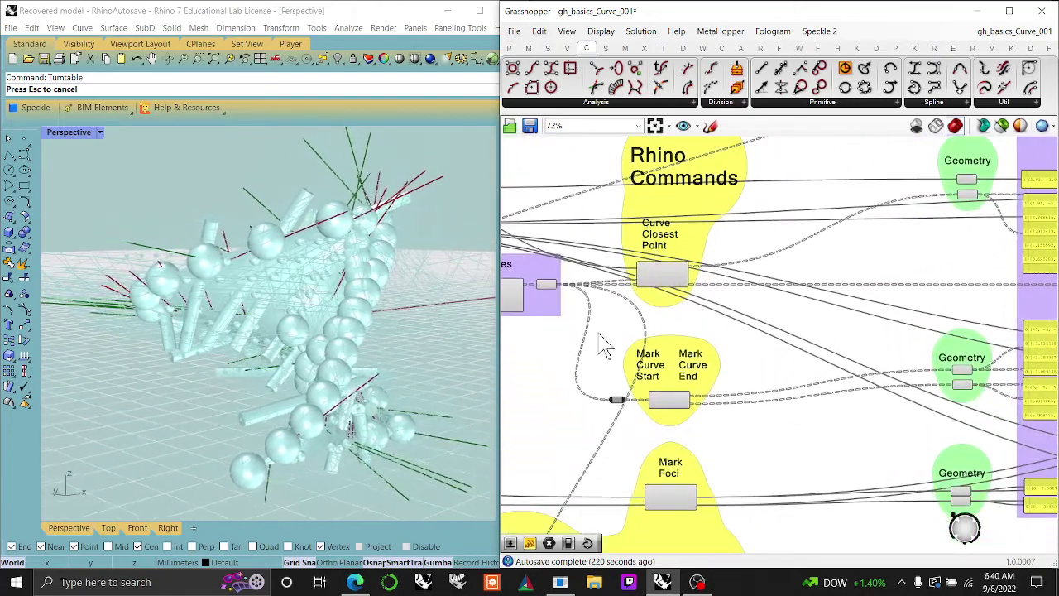
Step: Inspect the Mark Curve Start and Mark Curve End component, check the curve Analysis components, and select it on the canvas
{"action": "right_click_drag", "start_coordinate": [606, 358], "coordinate": [667, 222]}
{"action": "scroll", "coordinate": [709, 256], "scroll_direction": "up", "scroll_amount": 3}
{"action": "right_click_drag", "start_coordinate": [726, 240], "coordinate": [726, 276]}
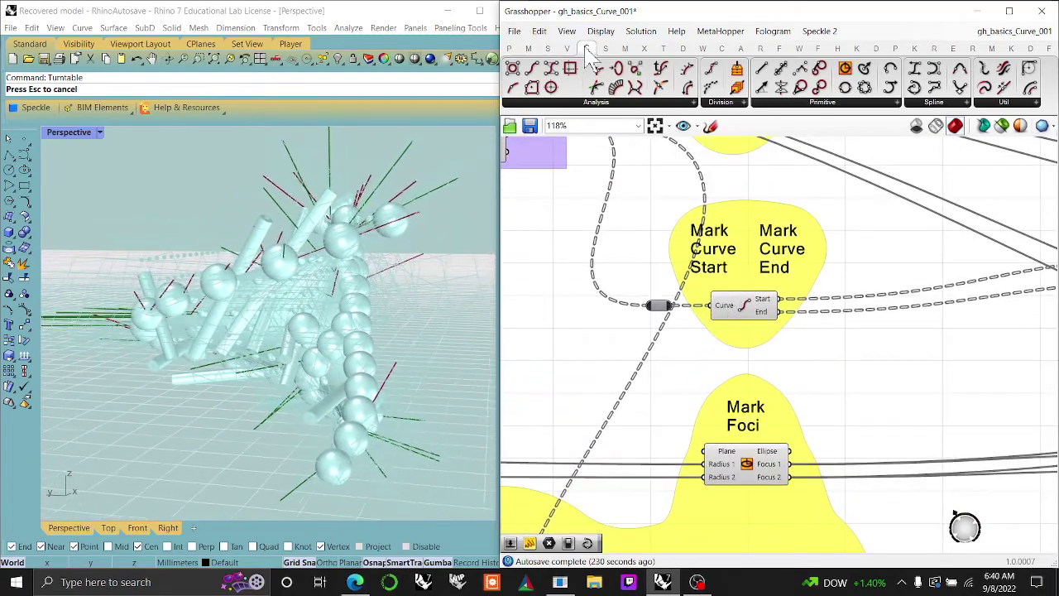
{"action": "left_click", "coordinate": [602, 102]}
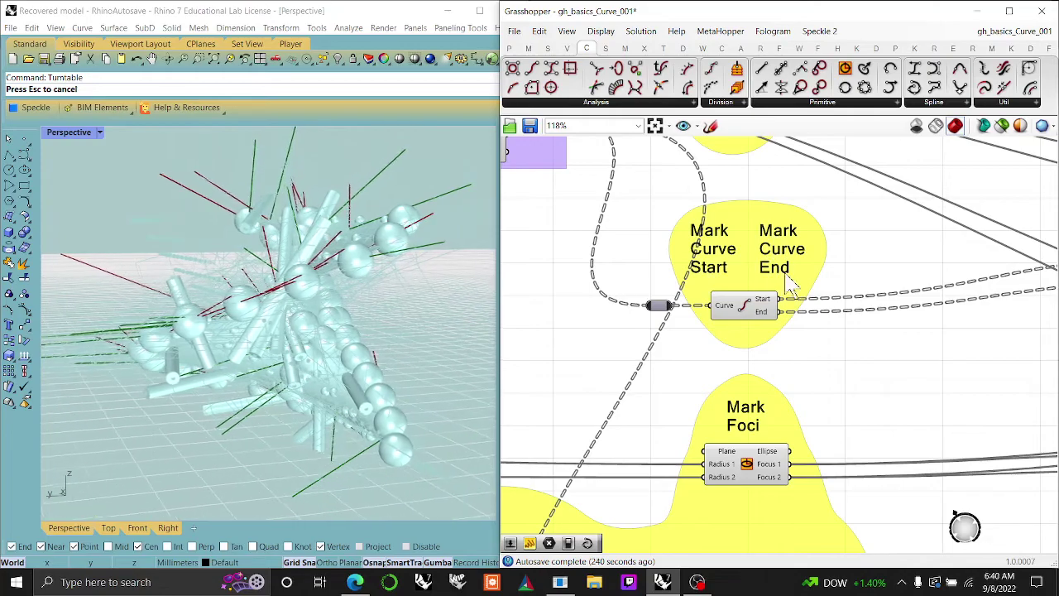
{"action": "left_click", "coordinate": [755, 313]}
Step: Examine the ellipse component in the Mark Foci group, with its radius inputs and focus outputs
{"action": "right_click_drag", "start_coordinate": [792, 356], "coordinate": [721, 267]}
{"action": "scroll", "coordinate": [653, 349], "scroll_direction": "down", "scroll_amount": 1}
{"action": "scroll", "coordinate": [654, 340], "scroll_direction": "down", "scroll_amount": 1}
{"action": "right_click_drag", "start_coordinate": [705, 332], "coordinate": [820, 204]}
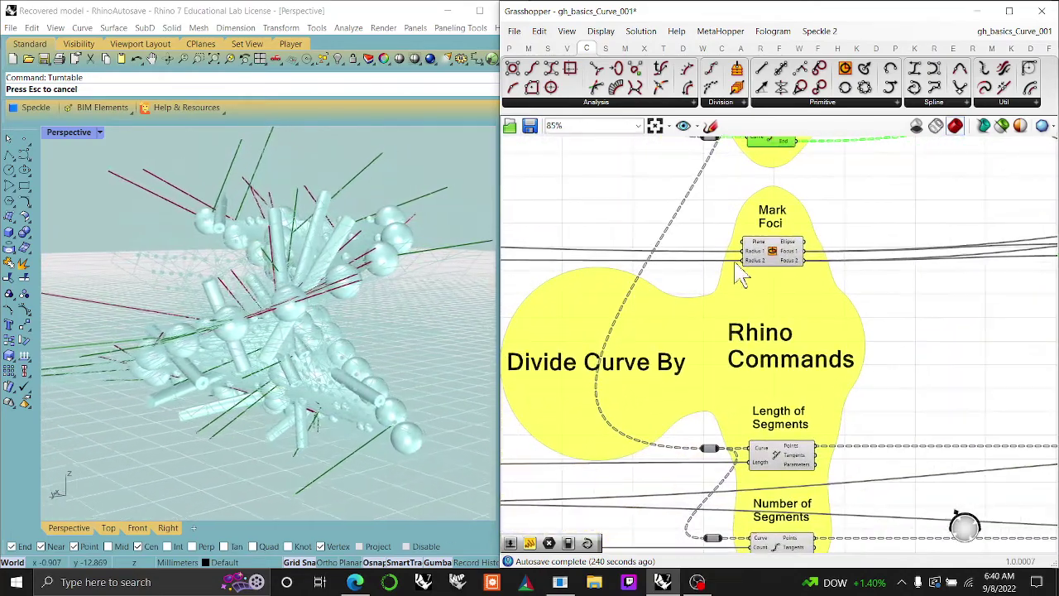
{"action": "scroll", "coordinate": [753, 262], "scroll_direction": "up", "scroll_amount": 2}
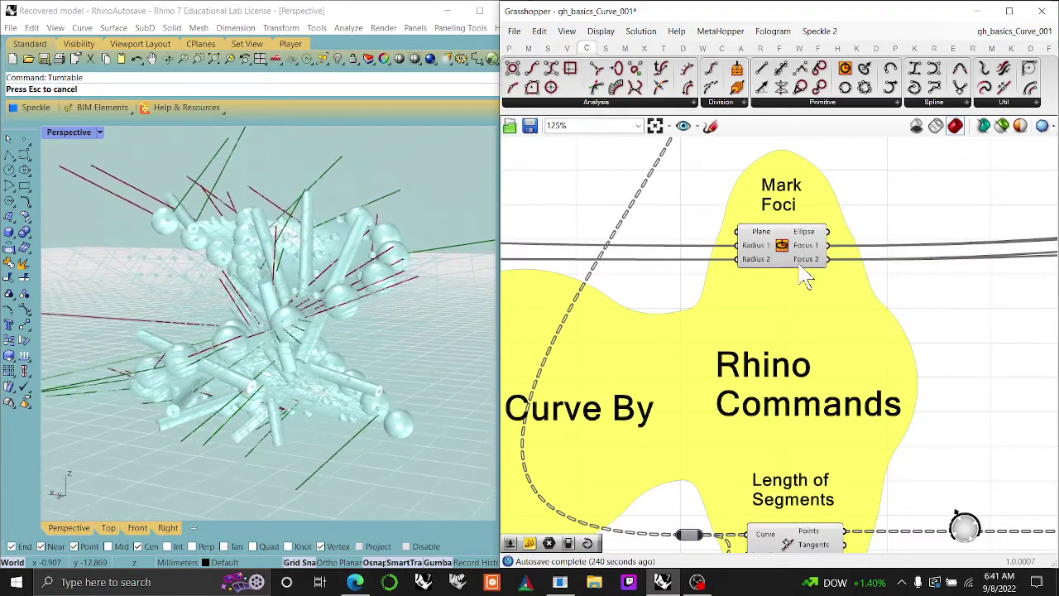
Step: Examine the Length of Segments and Number of Segments components in the Divide Curve By group
{"action": "right_click_drag", "start_coordinate": [749, 319], "coordinate": [748, 156]}
{"action": "scroll", "coordinate": [730, 232], "scroll_direction": "down", "scroll_amount": 2}
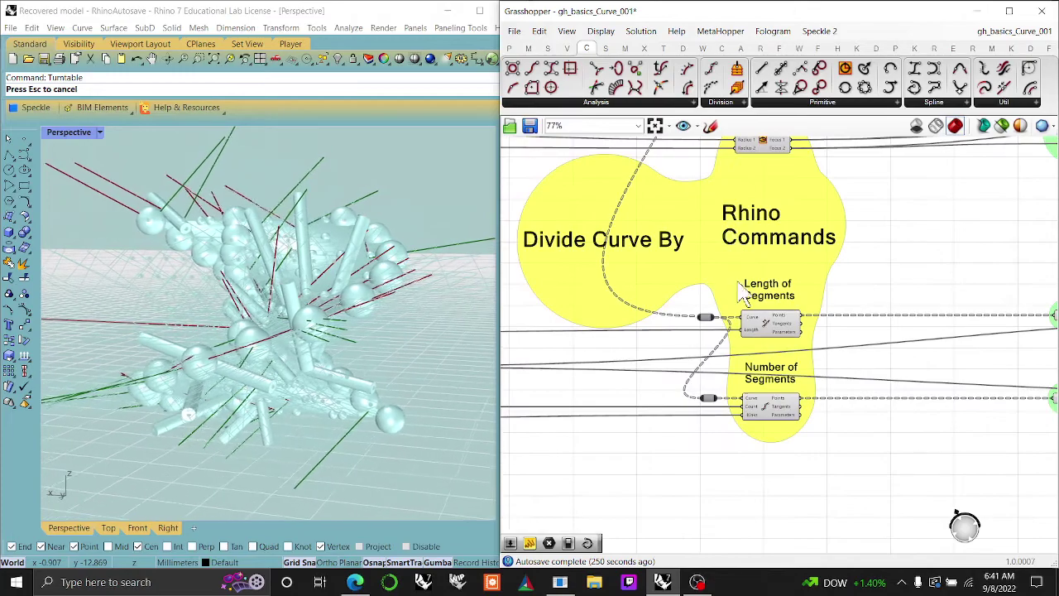
{"action": "right_click_drag", "start_coordinate": [737, 280], "coordinate": [712, 294]}
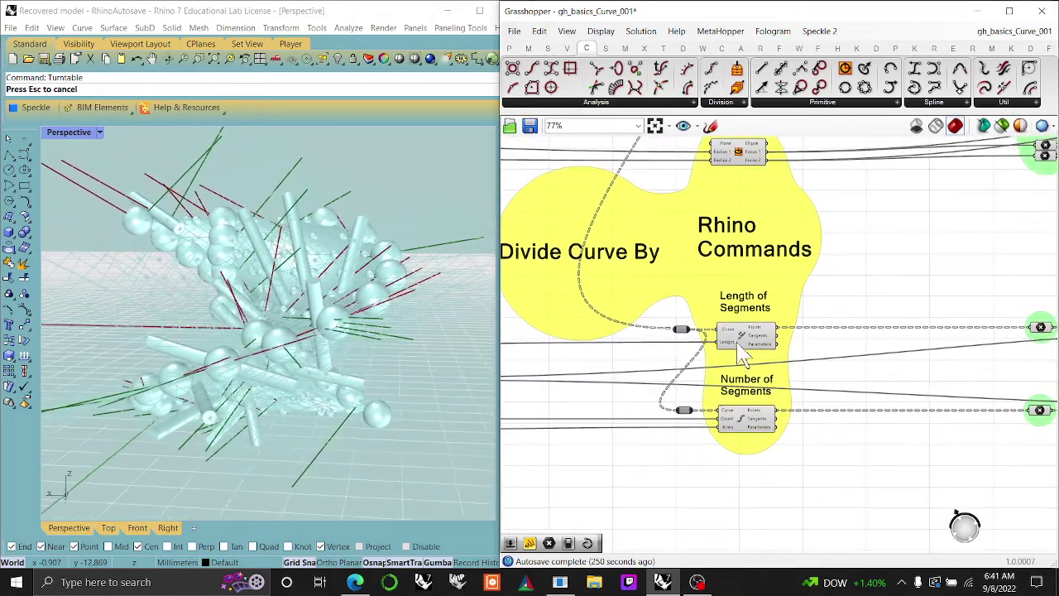
{"action": "scroll", "coordinate": [744, 343], "scroll_direction": "up", "scroll_amount": 4}
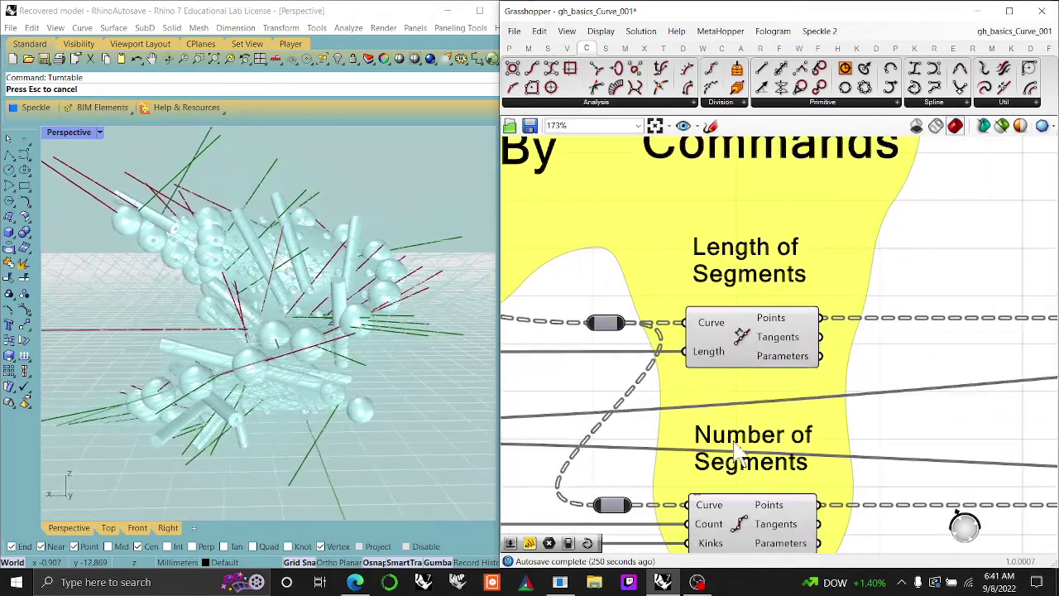
{"action": "right_click_drag", "start_coordinate": [728, 344], "coordinate": [729, 340]}
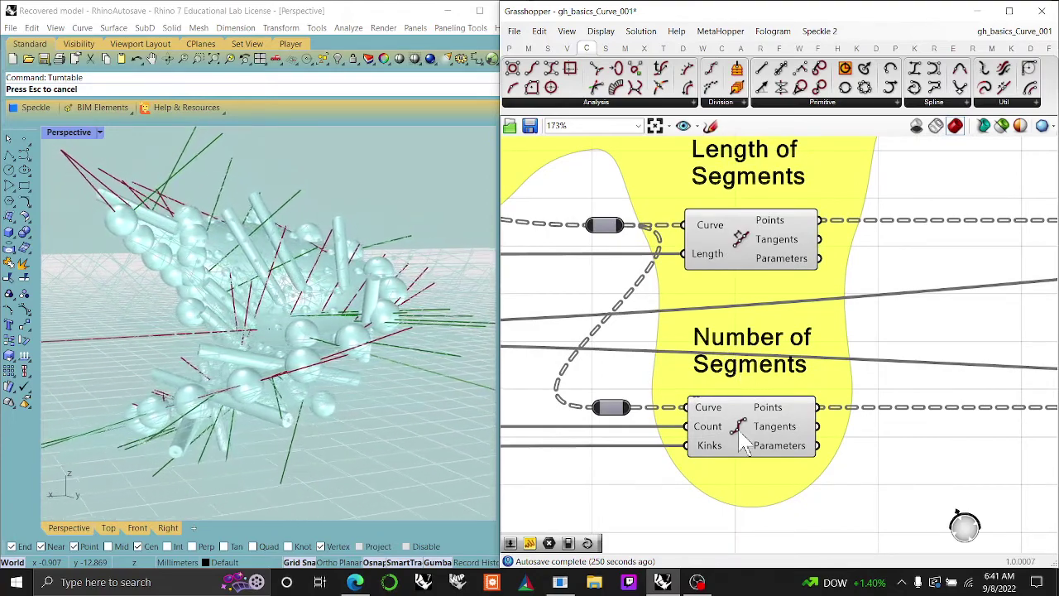
{"action": "scroll", "coordinate": [769, 413], "scroll_direction": "down", "scroll_amount": 5}
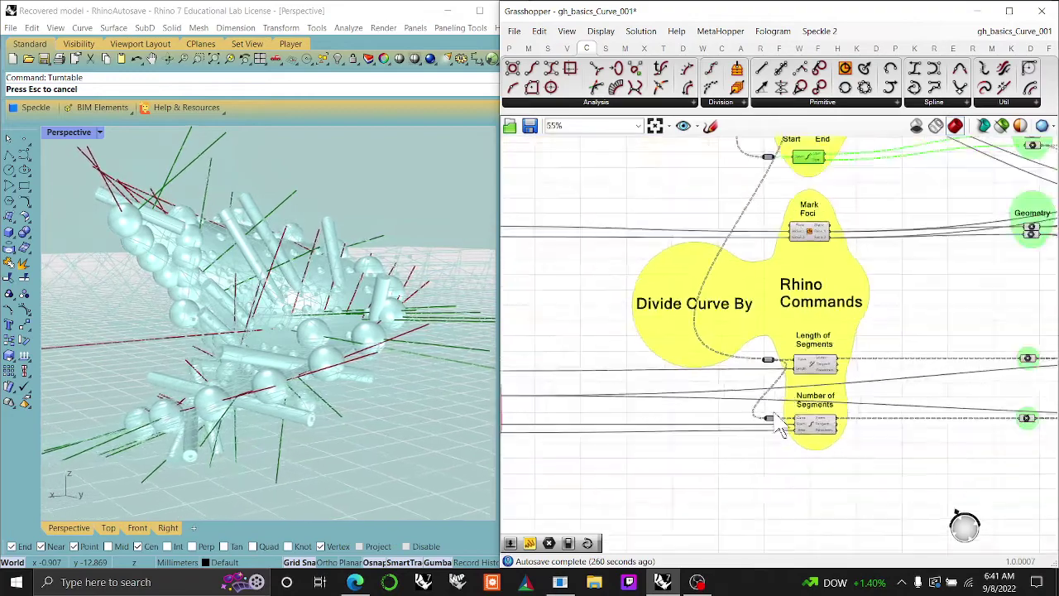
Step: Inspect the length, radius and count sliders and the Boolean Toggle, and trace them to the Divide Curve By components
{"action": "scroll", "coordinate": [661, 450], "scroll_direction": "up", "scroll_amount": 5}
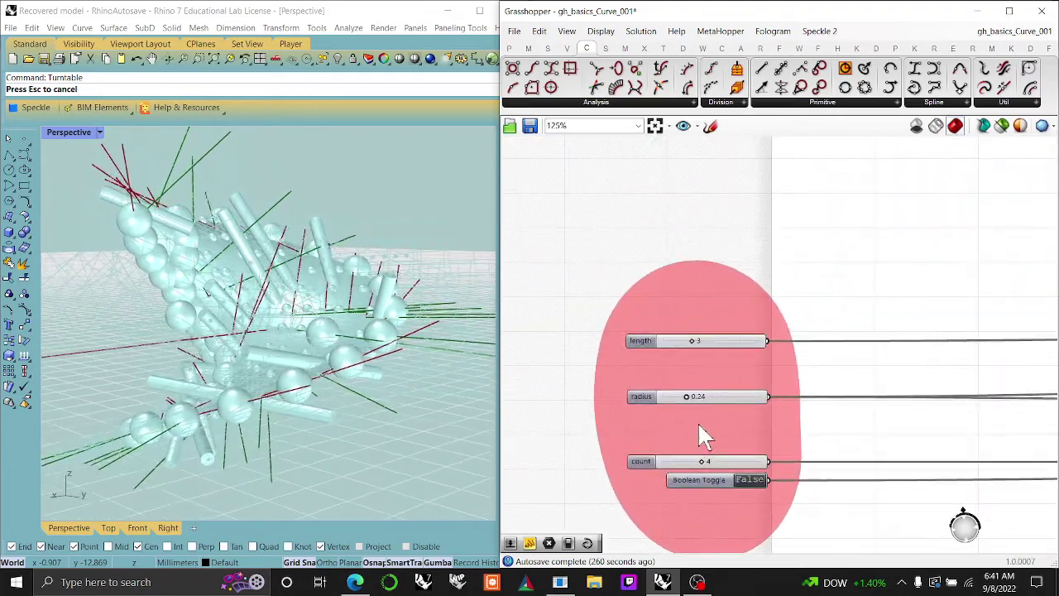
{"action": "right_click_drag", "start_coordinate": [671, 399], "coordinate": [670, 385]}
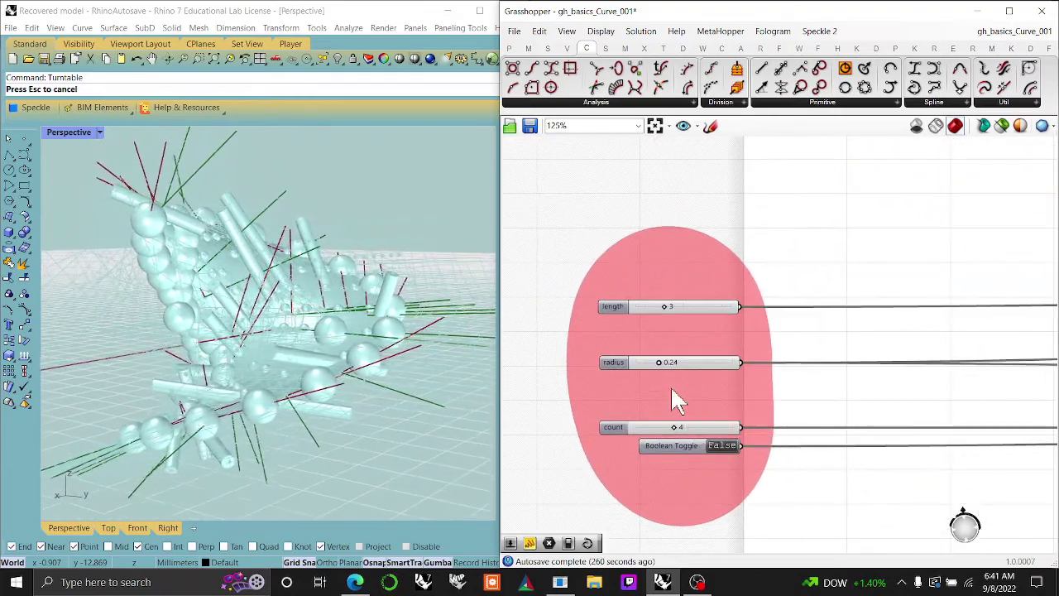
{"action": "scroll", "coordinate": [604, 323], "scroll_direction": "up", "scroll_amount": 2}
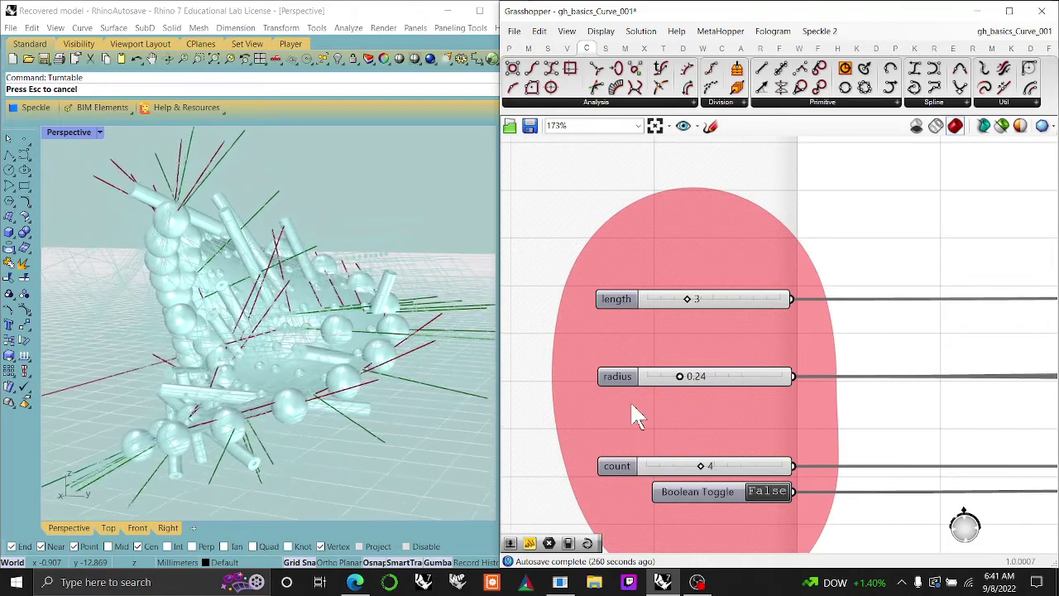
{"action": "scroll", "coordinate": [709, 444], "scroll_direction": "down", "scroll_amount": 5}
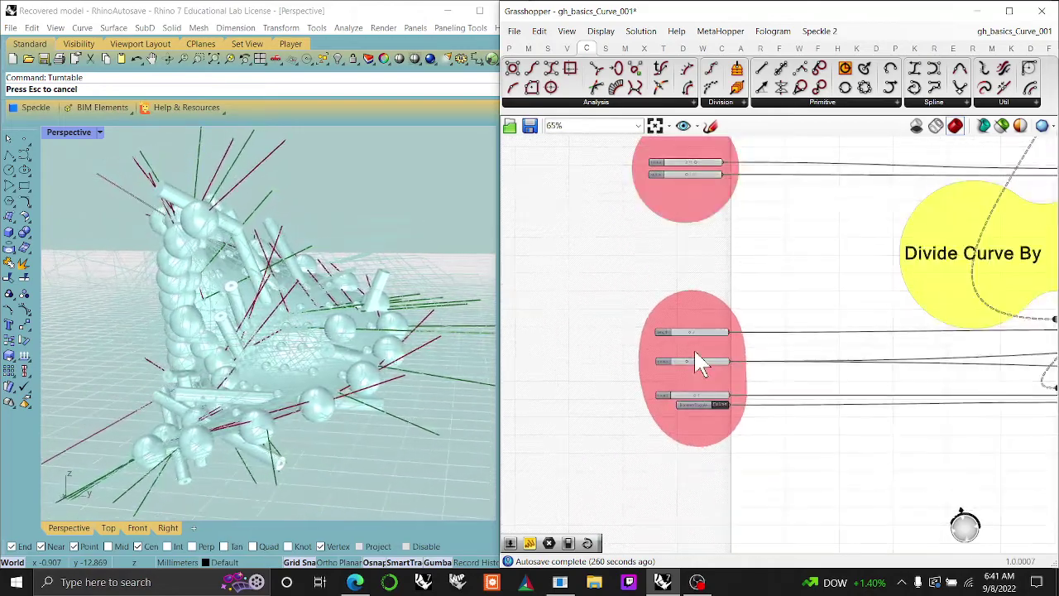
{"action": "scroll", "coordinate": [705, 437], "scroll_direction": "up", "scroll_amount": 4}
{"action": "right_click_drag", "start_coordinate": [940, 428], "coordinate": [695, 416]}
{"action": "scroll", "coordinate": [770, 431], "scroll_direction": "down", "scroll_amount": 4}
{"action": "scroll", "coordinate": [827, 439], "scroll_direction": "up", "scroll_amount": 5}
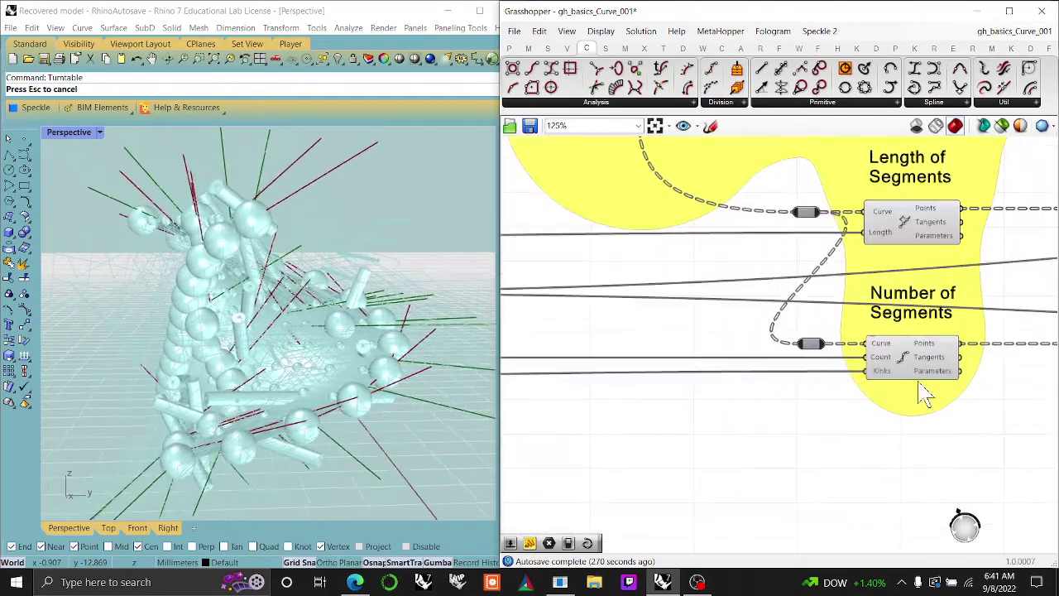
Step: Inspect the x, y, z and radius sliders feeding the Single Point coordinates of the second Parameters group
{"action": "scroll", "coordinate": [711, 399], "scroll_direction": "down", "scroll_amount": 6}
{"action": "right_click_drag", "start_coordinate": [726, 406], "coordinate": [783, 361]}
{"action": "scroll", "coordinate": [710, 329], "scroll_direction": "up", "scroll_amount": 8}
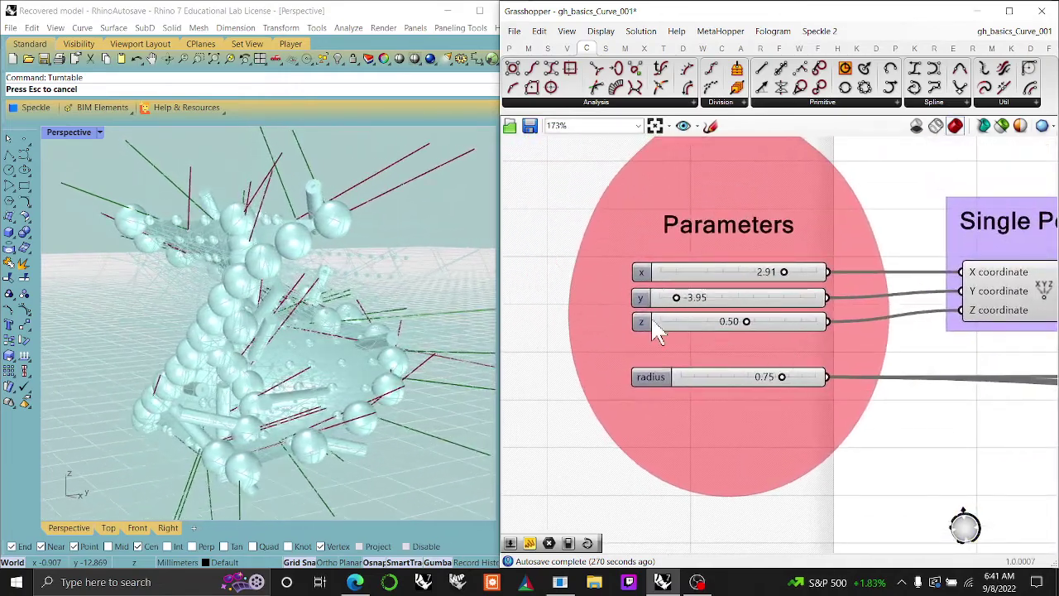
Step: Select the two Geometry containers fed by the Divide Curve By components and view their points in the Rhino model
{"action": "scroll", "coordinate": [783, 427], "scroll_direction": "down", "scroll_amount": 8}
{"action": "right_click_drag", "start_coordinate": [820, 420], "coordinate": [697, 365]}
{"action": "scroll", "coordinate": [716, 400], "scroll_direction": "down", "scroll_amount": 3}
{"action": "right_click_drag", "start_coordinate": [776, 423], "coordinate": [693, 432]}
{"action": "left_click_drag", "start_coordinate": [752, 545], "coordinate": [742, 325]}
{"action": "left_click", "coordinate": [706, 464]}
{"action": "left_click_drag", "start_coordinate": [754, 546], "coordinate": [723, 468]}
{"action": "right_click_drag", "start_coordinate": [358, 323], "coordinate": [355, 359]}
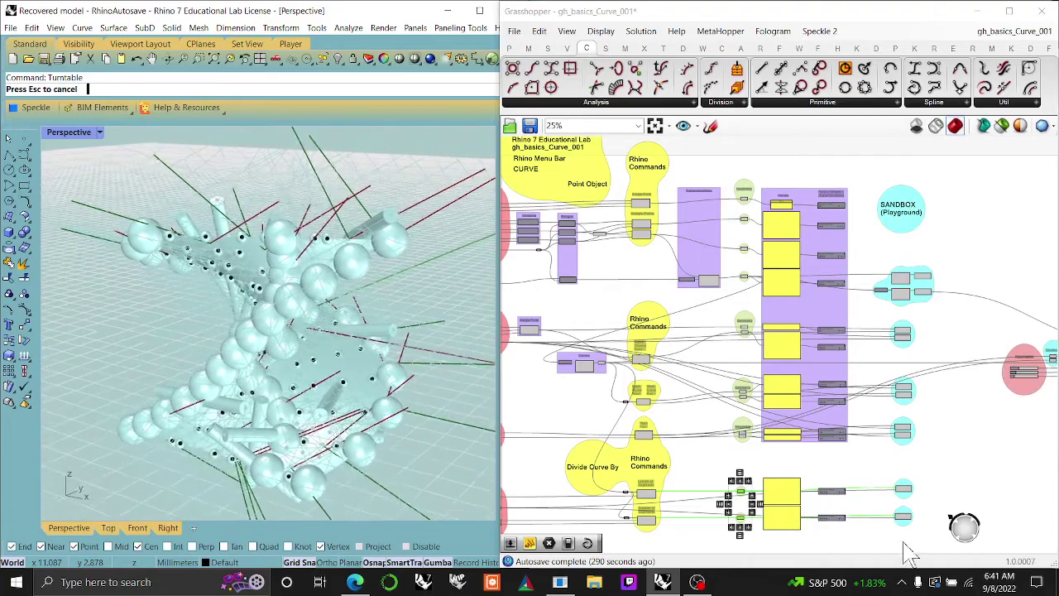
Step: Select the two Sphere components for the Mark Foci points and inspect the geometry containers and data panels feeding them
{"action": "left_click_drag", "start_coordinate": [925, 540], "coordinate": [880, 413]}
{"action": "scroll", "coordinate": [910, 445], "scroll_direction": "up", "scroll_amount": 5}
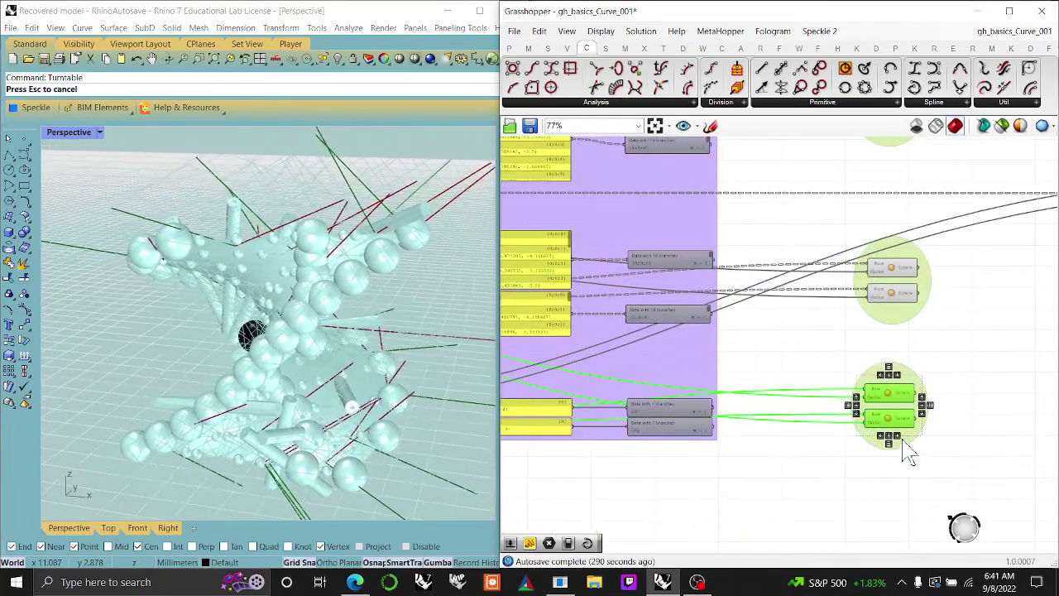
{"action": "right_click_drag", "start_coordinate": [854, 449], "coordinate": [998, 476]}
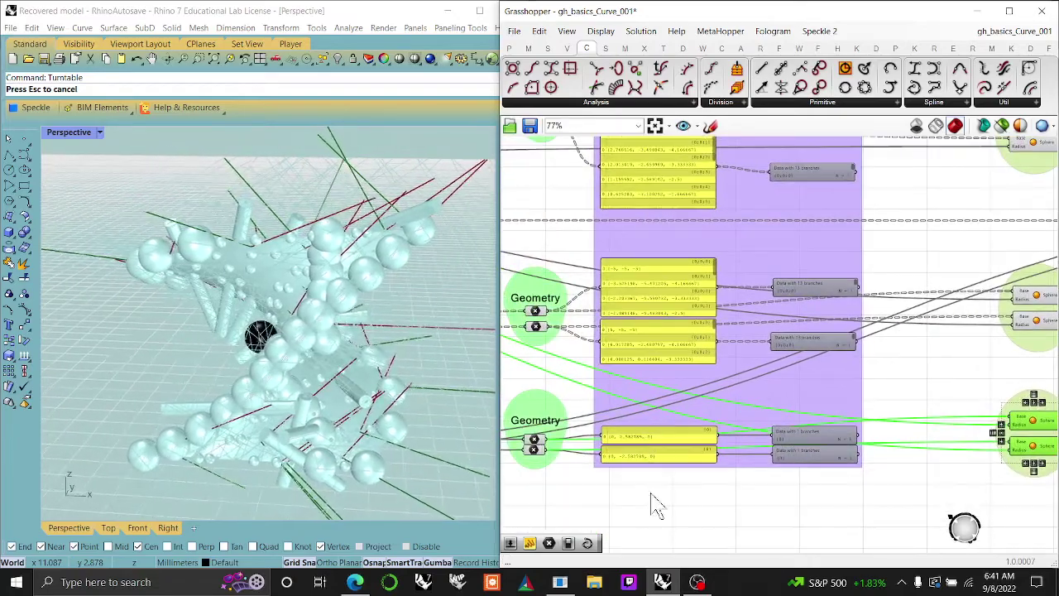
{"action": "right_click_drag", "start_coordinate": [826, 498], "coordinate": [867, 515]}
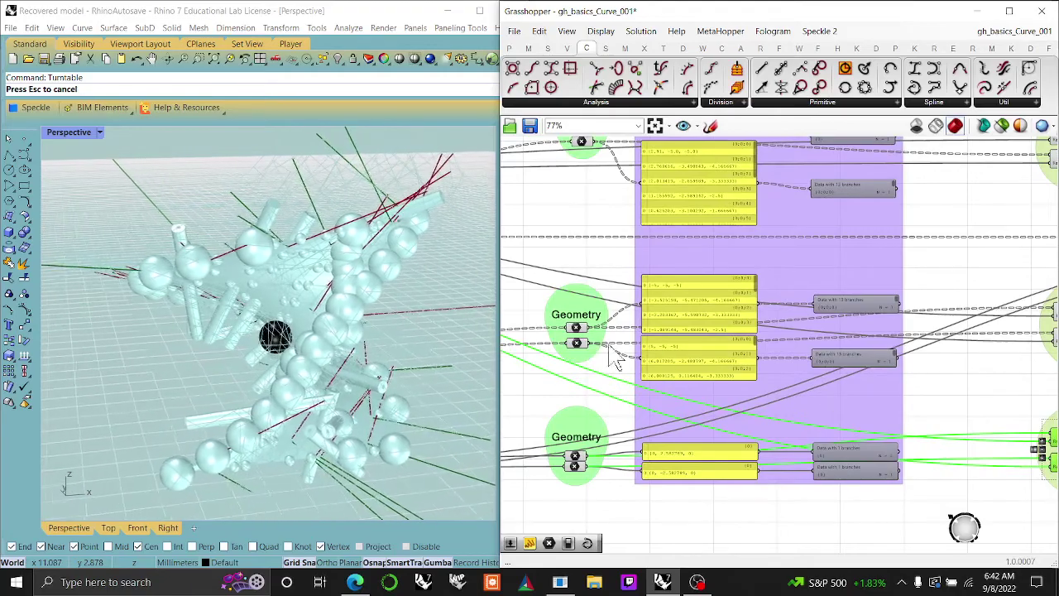
Step: Select the two Sphere components for the curve start and end points and trace them back to the Mark Curve Start/End component
{"action": "right_click_drag", "start_coordinate": [922, 397], "coordinate": [910, 386]}
{"action": "left_click_drag", "start_coordinate": [910, 374], "coordinate": [819, 252]}
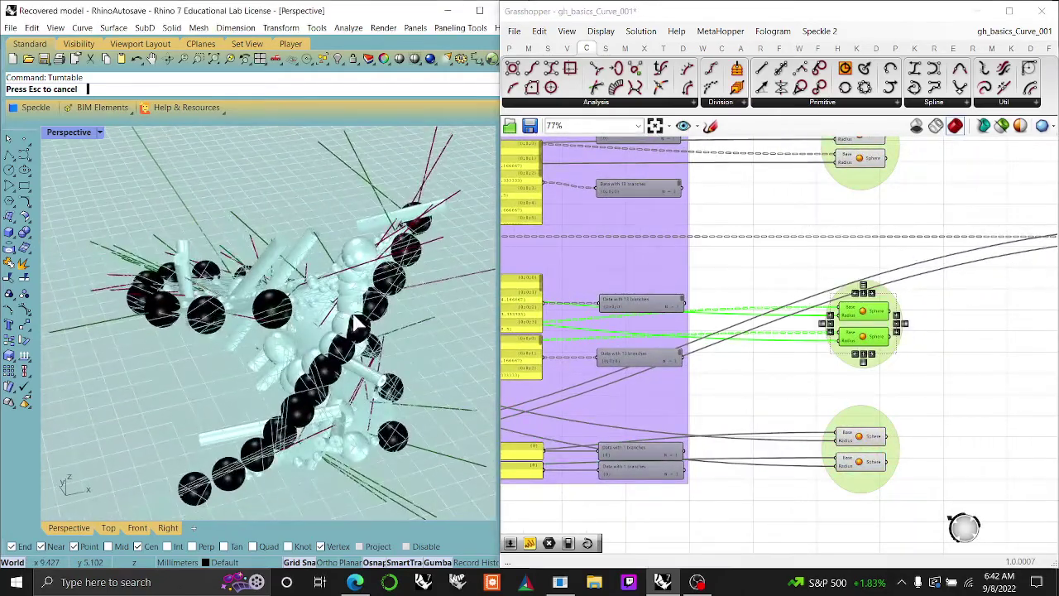
{"action": "right_click_drag", "start_coordinate": [775, 277], "coordinate": [1005, 269]}
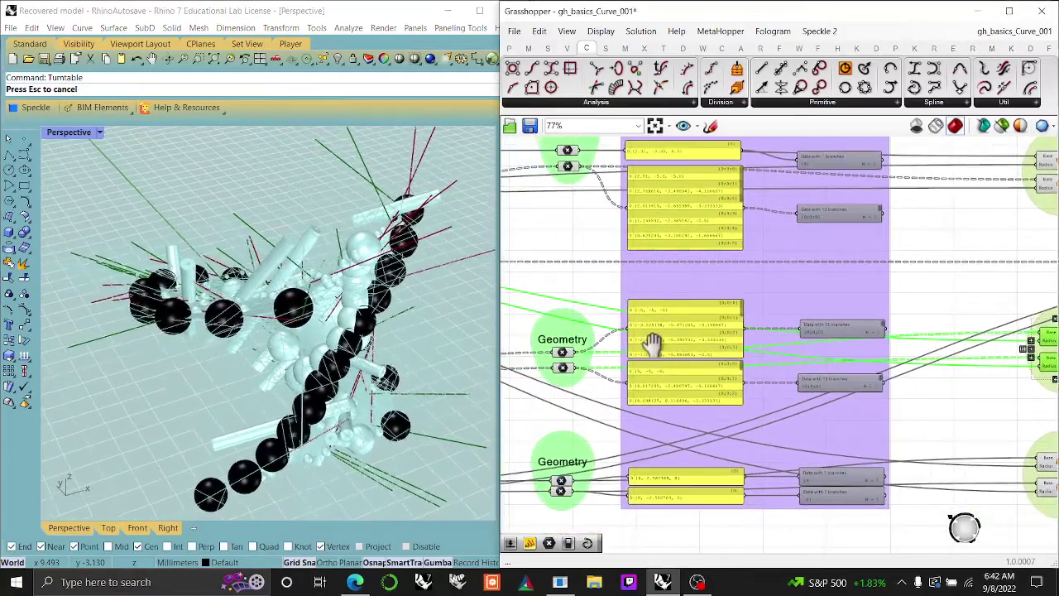
{"action": "right_click_drag", "start_coordinate": [616, 369], "coordinate": [867, 312]}
{"action": "right_click_drag", "start_coordinate": [656, 331], "coordinate": [818, 326]}
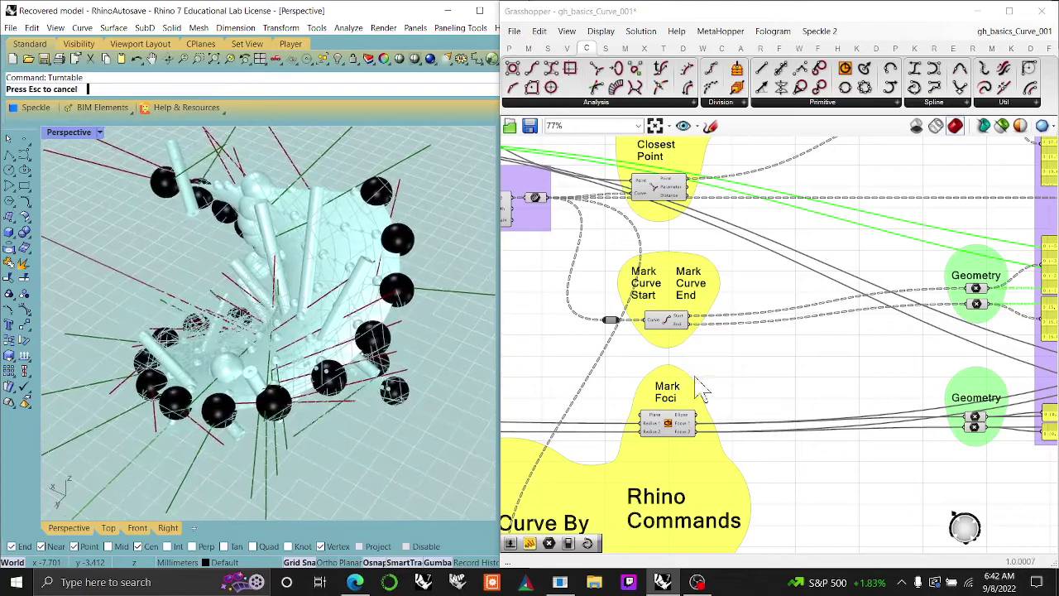
{"action": "scroll", "coordinate": [699, 385], "scroll_direction": "down", "scroll_amount": 5}
{"action": "right_click_drag", "start_coordinate": [703, 382], "coordinate": [866, 401]}
{"action": "scroll", "coordinate": [730, 408], "scroll_direction": "down", "scroll_amount": 2}
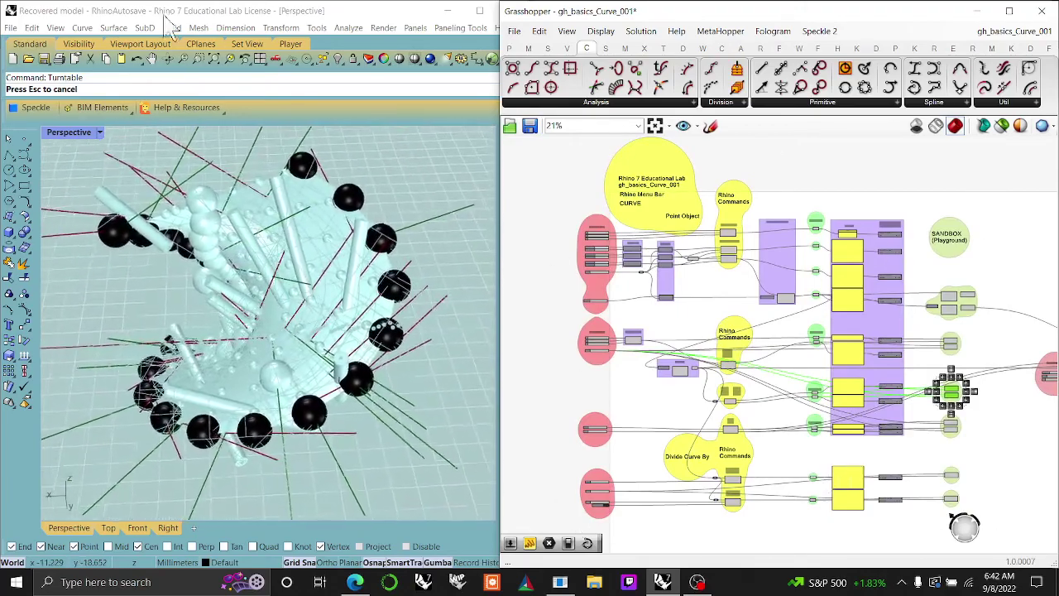
Step: Review Rhino's Point Object commands including the Divide Curve by options, alongside the Grasshopper Curve components
{"action": "left_click", "coordinate": [82, 27]}
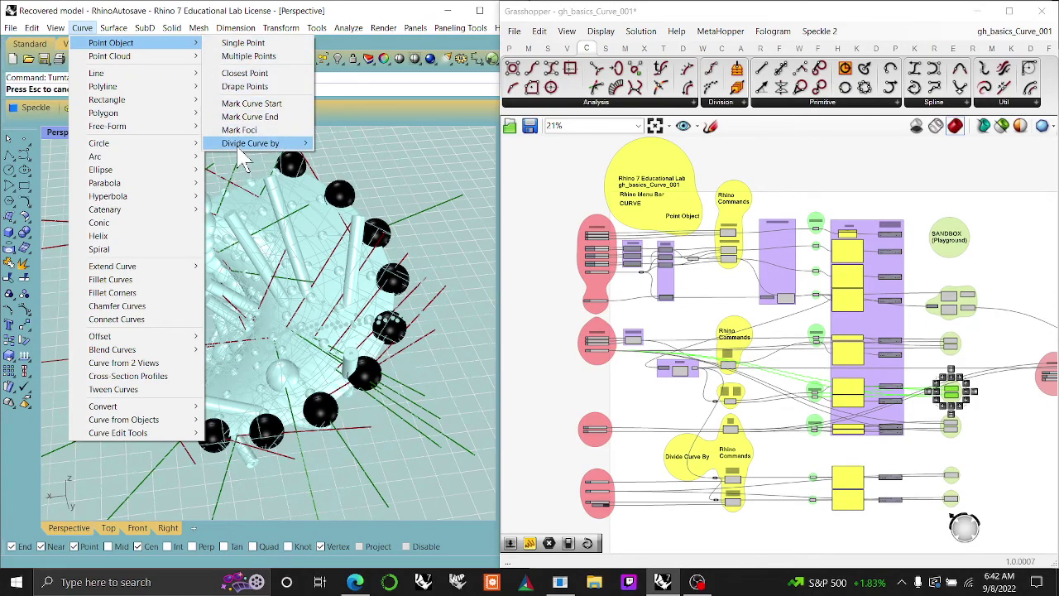
{"action": "mouse_move", "coordinate": [238, 149]}
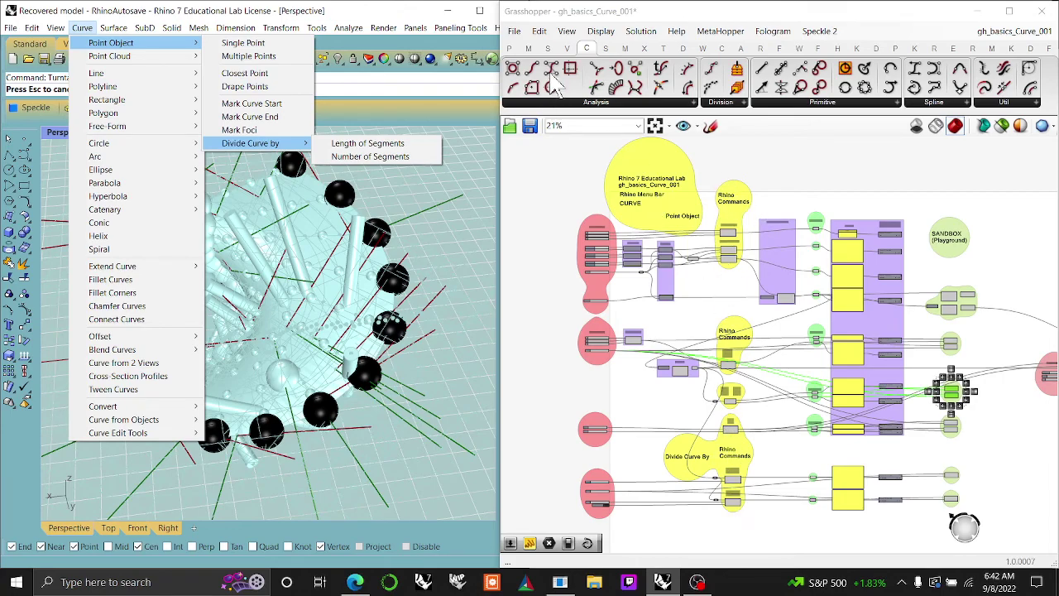
{"action": "left_click", "coordinate": [508, 49]}
{"action": "left_click", "coordinate": [586, 50]}
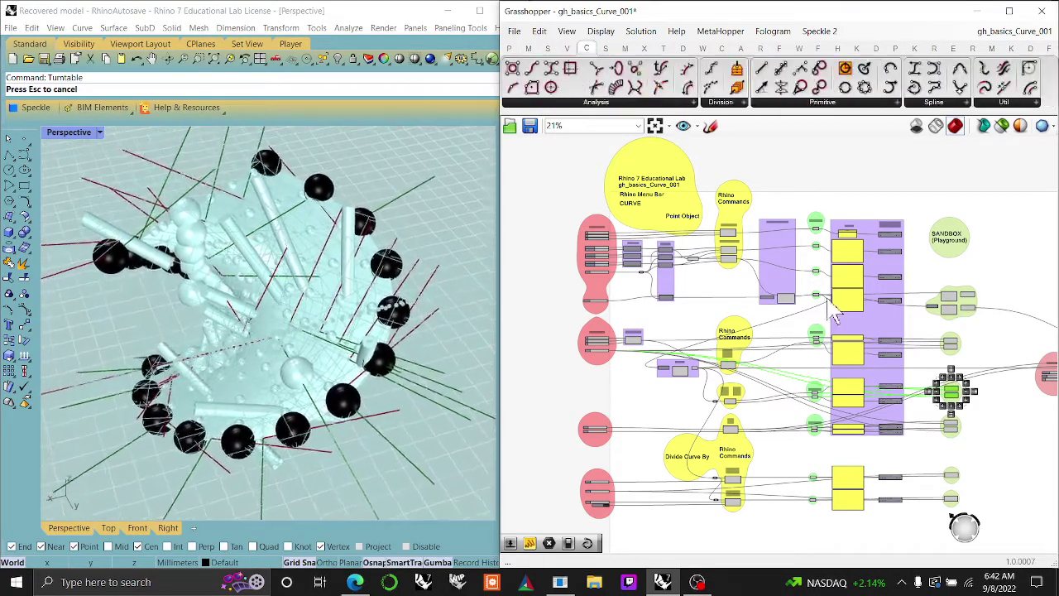
Step: Select the command, geometry, data and Sandbox columns of the definition in turn to view their geometry in the Rhino model
{"action": "left_click_drag", "start_coordinate": [699, 151], "coordinate": [767, 517]}
{"action": "left_click_drag", "start_coordinate": [802, 174], "coordinate": [848, 560]}
{"action": "left_click_drag", "start_coordinate": [831, 177], "coordinate": [940, 552]}
{"action": "left_click_drag", "start_coordinate": [910, 194], "coordinate": [978, 525]}
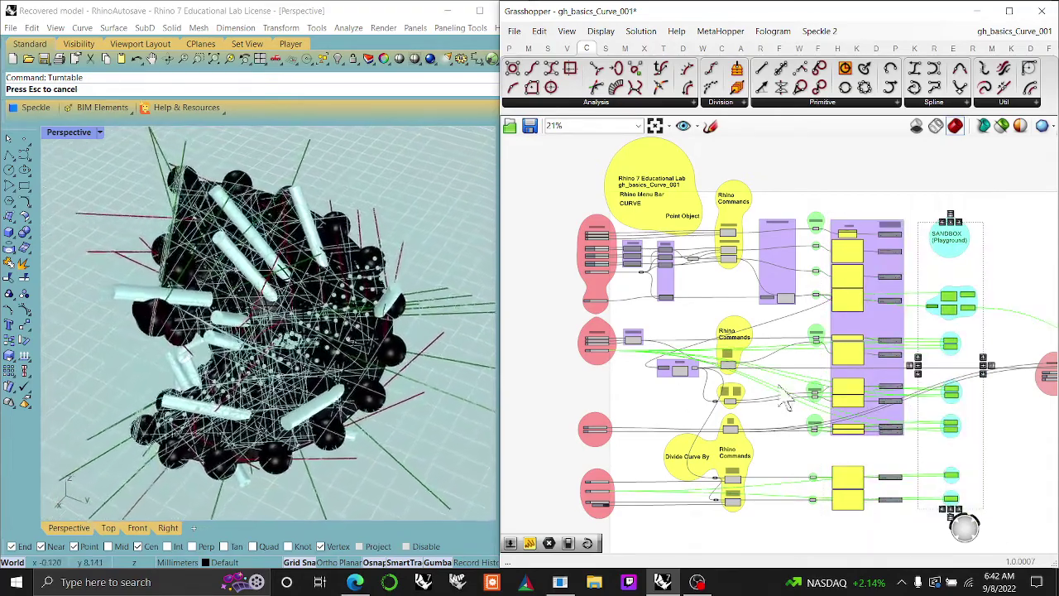
{"action": "left_click", "coordinate": [1009, 426]}
{"action": "left_click_drag", "start_coordinate": [916, 321], "coordinate": [958, 515]}
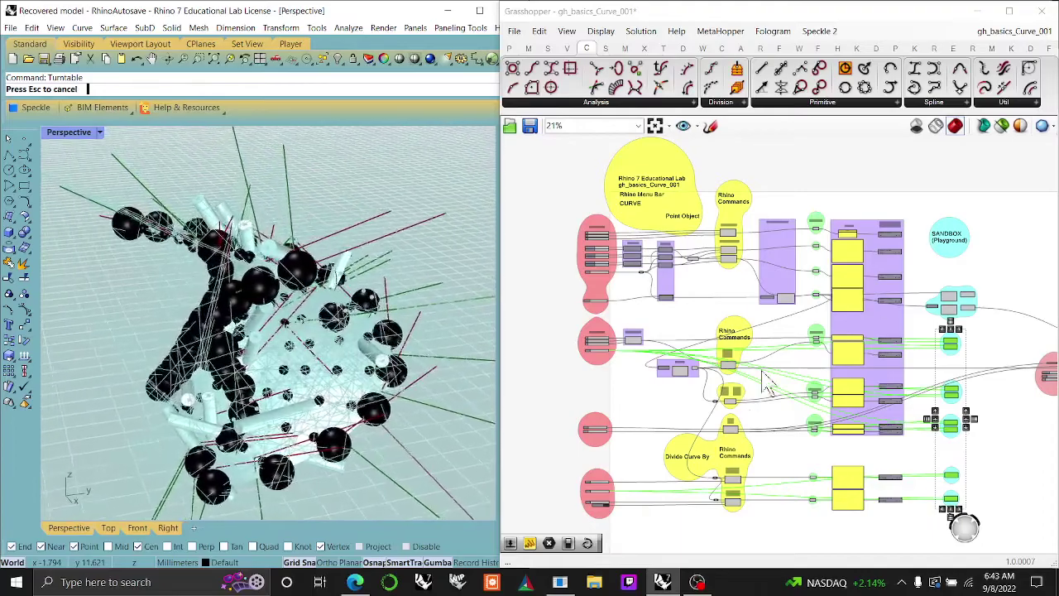
Step: Select the entire Sandbox chain from its Parameters group to the final Geometry group and view its geometry in the Rhino model
{"action": "scroll", "coordinate": [949, 441], "scroll_direction": "up", "scroll_amount": 8}
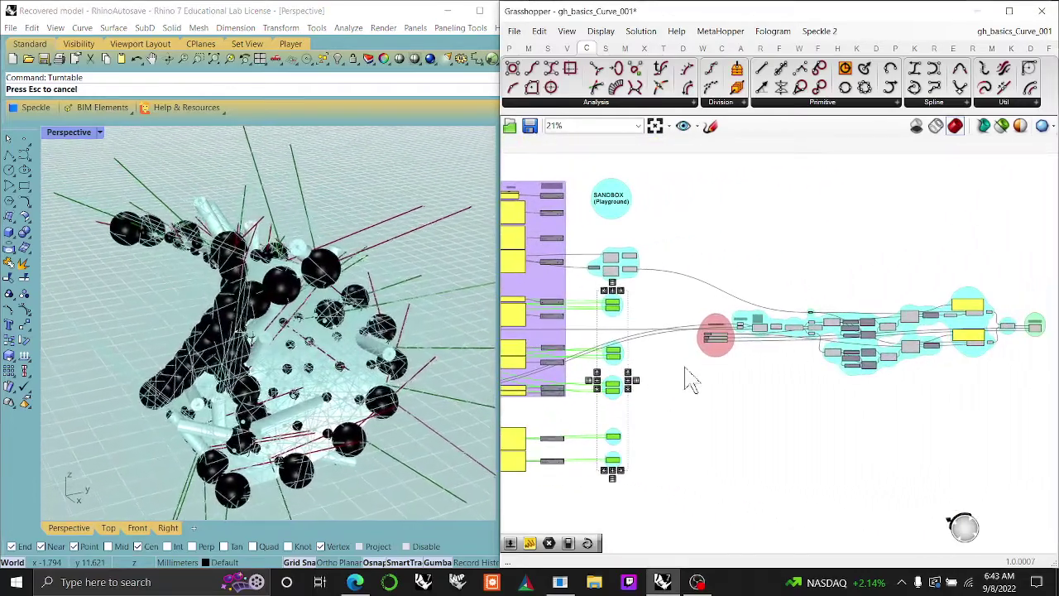
{"action": "scroll", "coordinate": [798, 418], "scroll_direction": "down", "scroll_amount": 5}
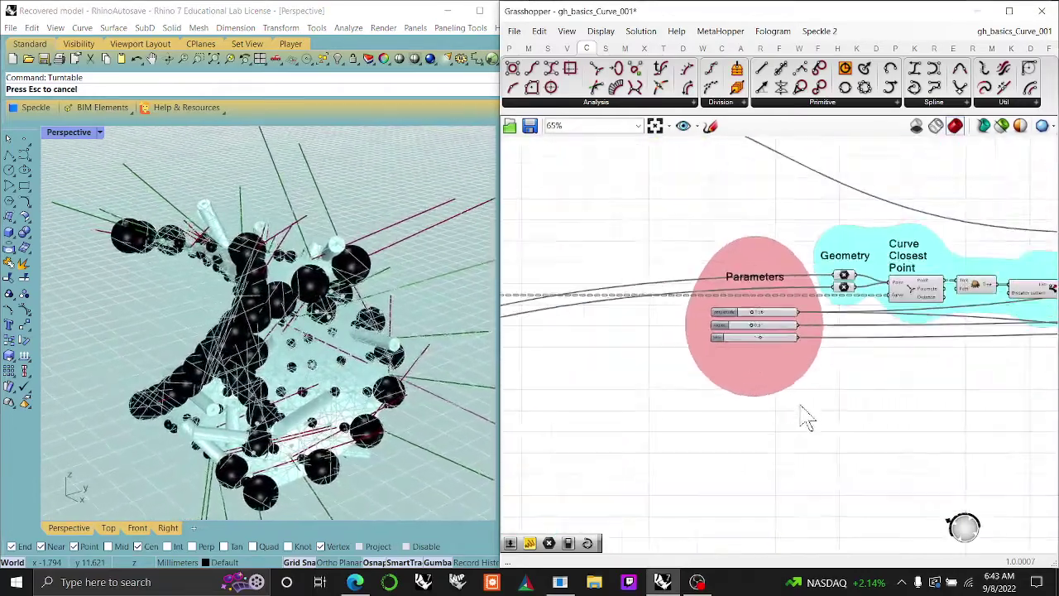
{"action": "right_click_drag", "start_coordinate": [806, 425], "coordinate": [689, 391]}
{"action": "scroll", "coordinate": [705, 391], "scroll_direction": "down", "scroll_amount": 2}
{"action": "right_click_drag", "start_coordinate": [767, 402], "coordinate": [736, 396]}
{"action": "left_click_drag", "start_coordinate": [1032, 411], "coordinate": [518, 250]}
{"action": "right_click_drag", "start_coordinate": [281, 298], "coordinate": [273, 277]}
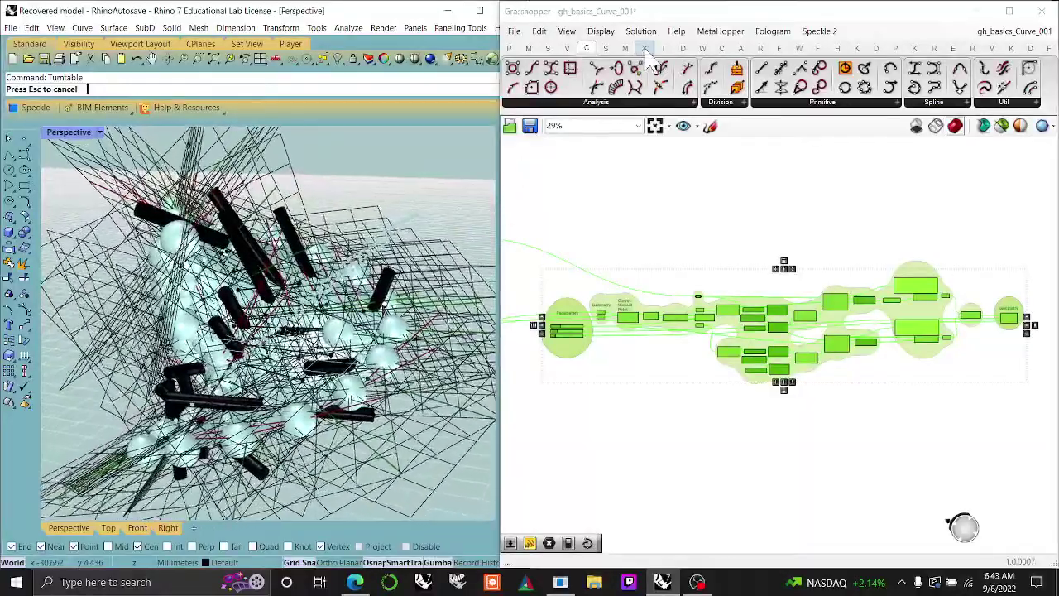
Step: Set the Grasshopper preview plane size to 2
{"action": "mouse_move", "coordinate": [683, 57]}
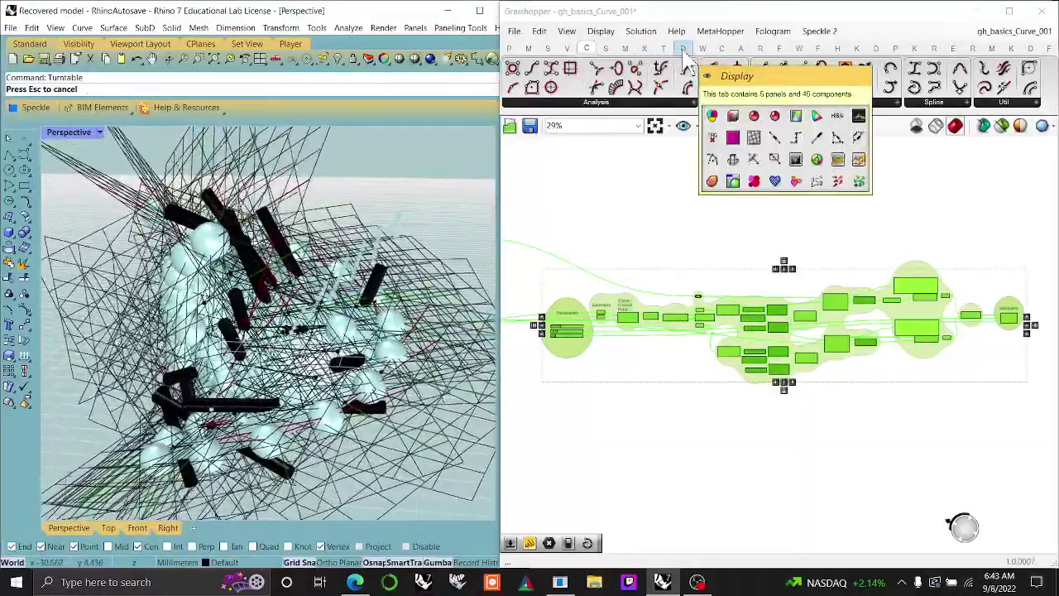
{"action": "left_click", "coordinate": [602, 33]}
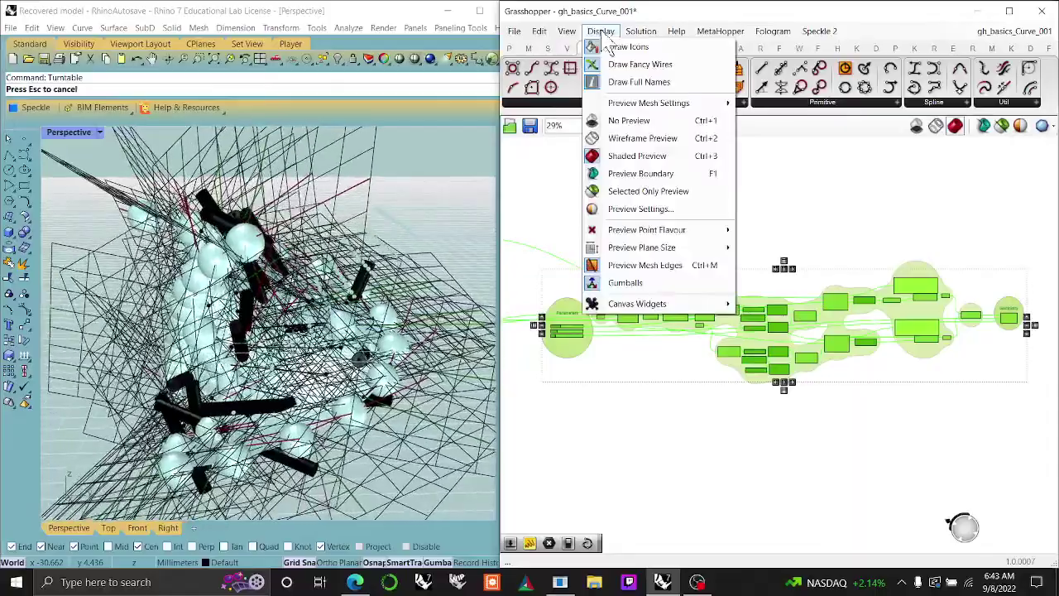
{"action": "mouse_move", "coordinate": [631, 252]}
{"action": "left_click_drag", "start_coordinate": [778, 247], "coordinate": [745, 242]}
{"action": "type", "text": "2"}
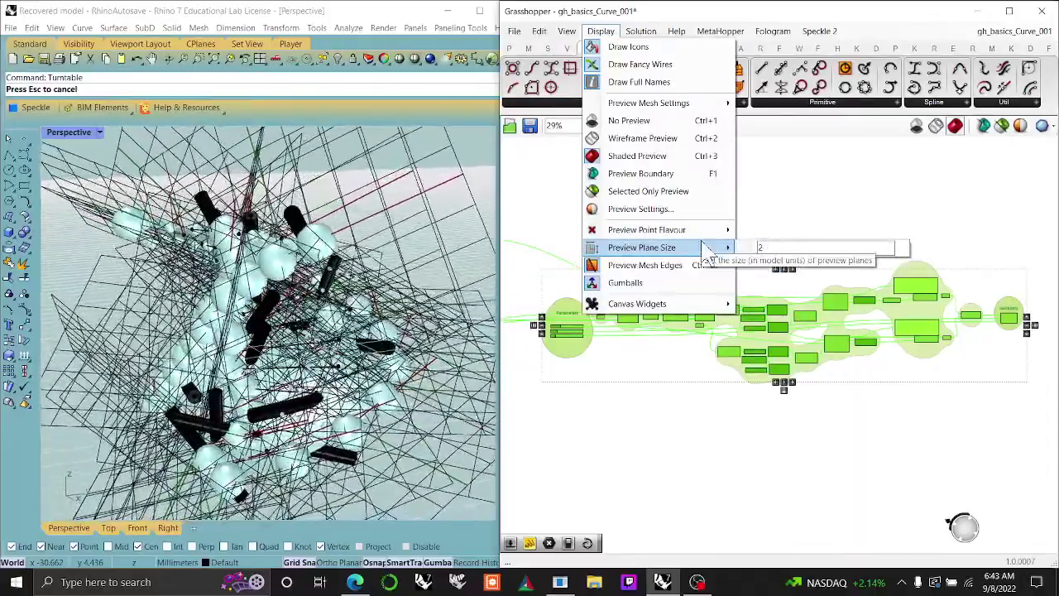
{"action": "mouse_move", "coordinate": [662, 304]}
{"action": "left_click", "coordinate": [335, 439]}
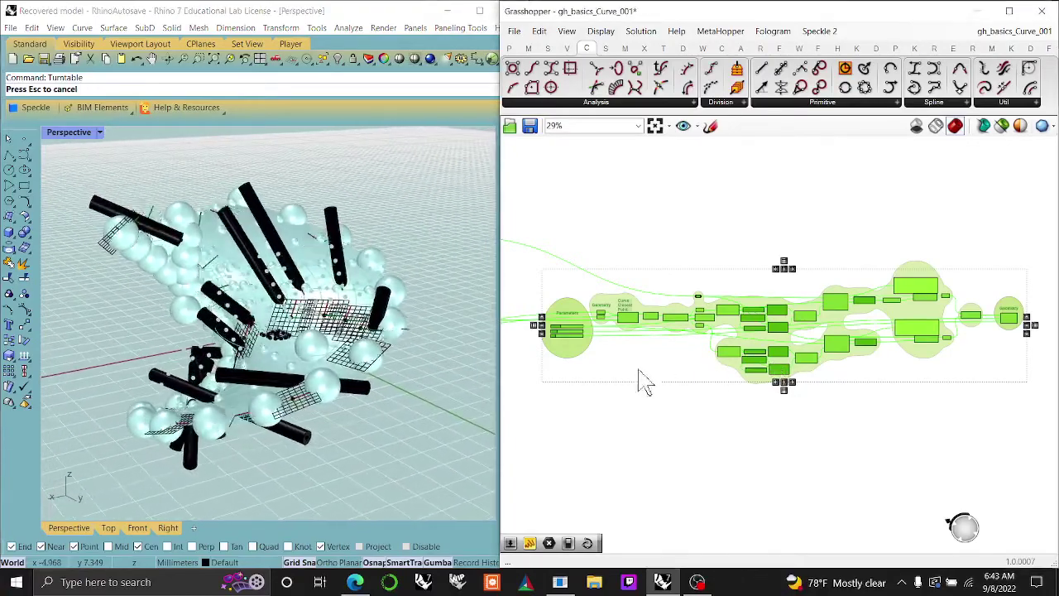
Step: Select the Pipe component and set its sliders to cap 2, radius 0.21 and amplitude 4.25
{"action": "left_click", "coordinate": [596, 366]}
{"action": "left_click", "coordinate": [1011, 317]}
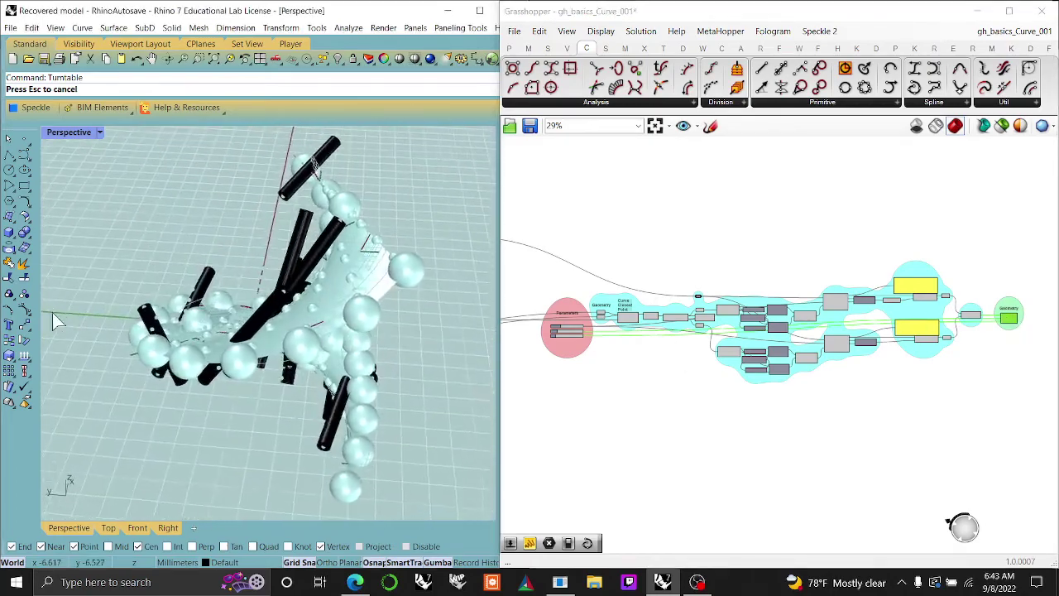
{"action": "scroll", "coordinate": [583, 348], "scroll_direction": "up", "scroll_amount": 5}
{"action": "scroll", "coordinate": [587, 330], "scroll_direction": "up", "scroll_amount": 1}
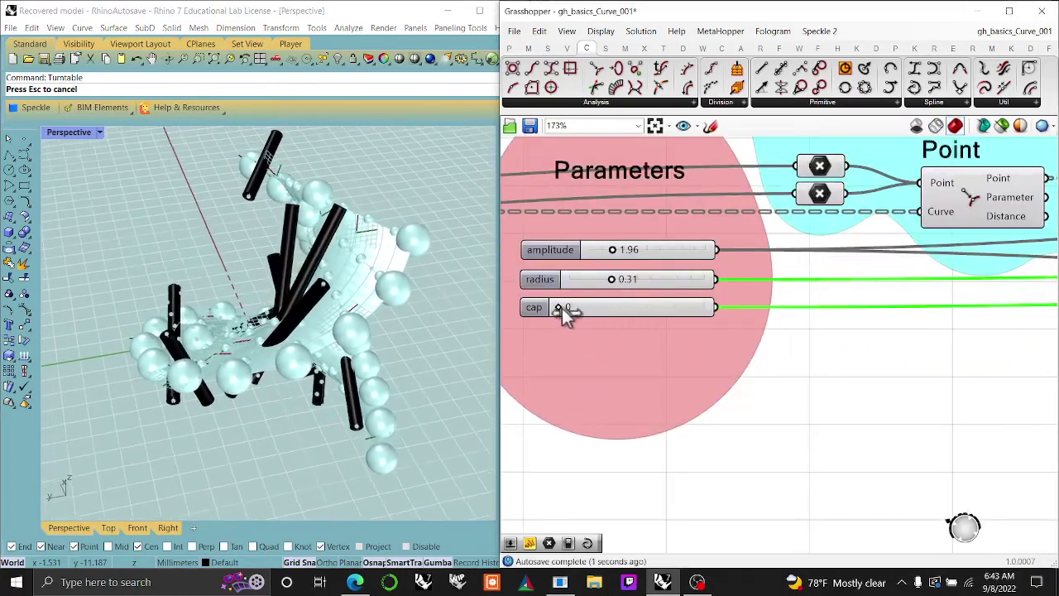
{"action": "left_click_drag", "start_coordinate": [627, 309], "coordinate": [702, 315]}
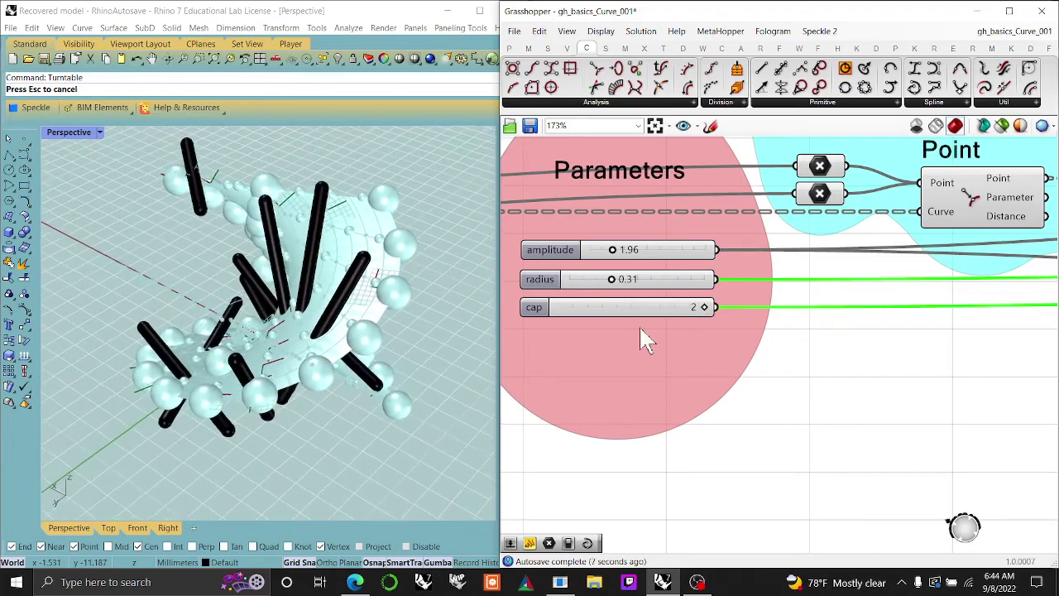
{"action": "left_click_drag", "start_coordinate": [595, 280], "coordinate": [621, 254]}
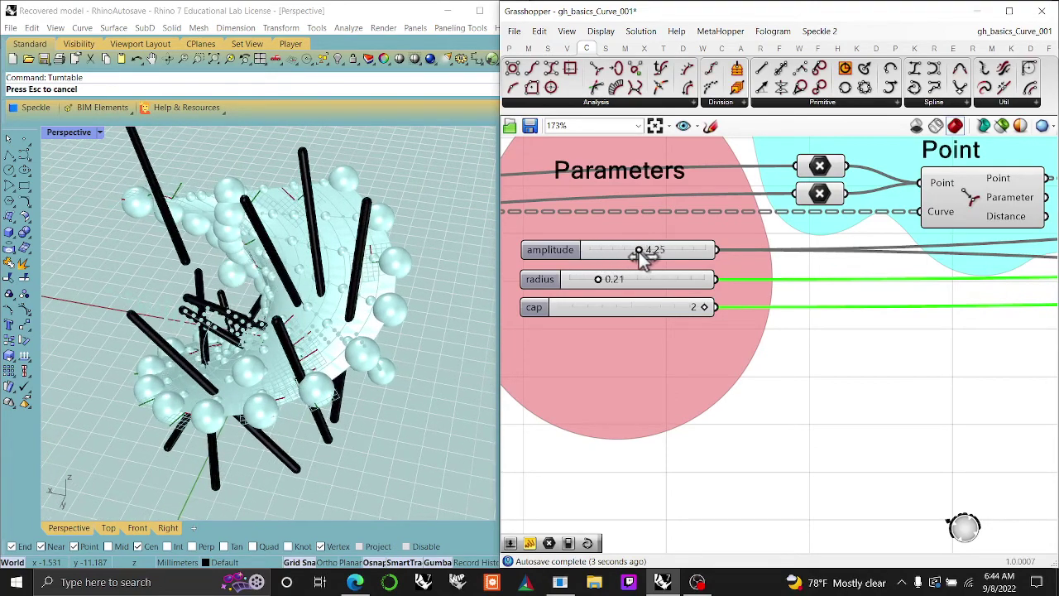
Step: Examine the Pipe component and trace its inputs back through the Sandbox chain to the Rhino Commands groups
{"action": "scroll", "coordinate": [933, 335], "scroll_direction": "down", "scroll_amount": 8}
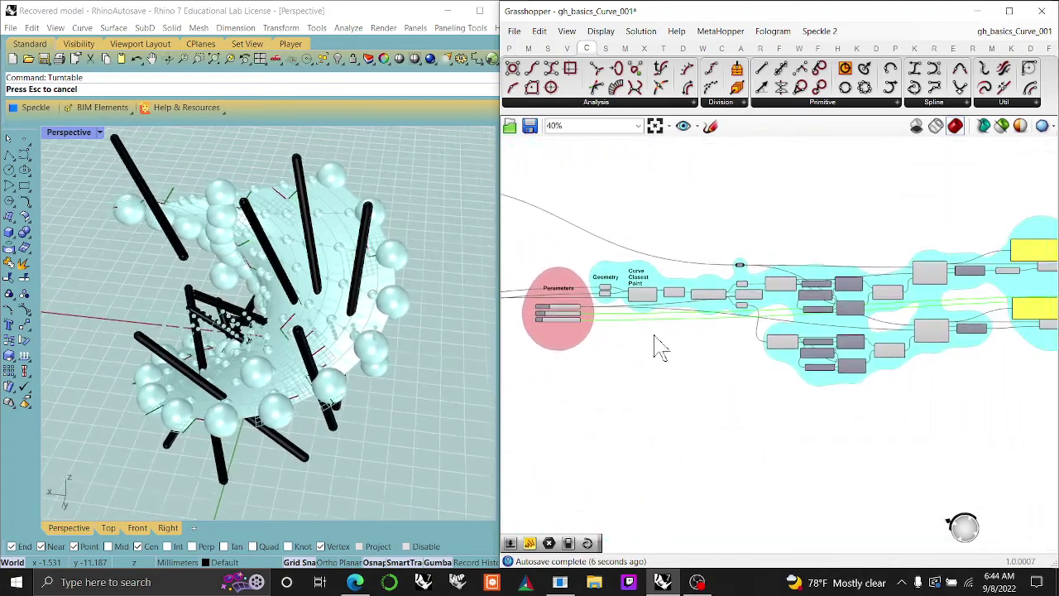
{"action": "scroll", "coordinate": [880, 346], "scroll_direction": "up", "scroll_amount": 6}
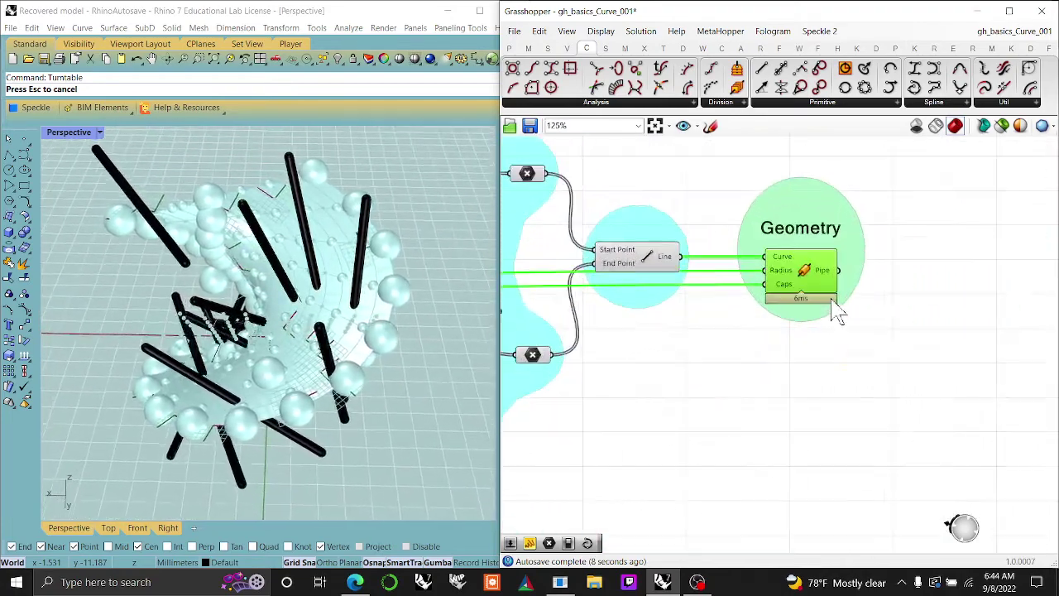
{"action": "right_click_drag", "start_coordinate": [808, 325], "coordinate": [865, 372]}
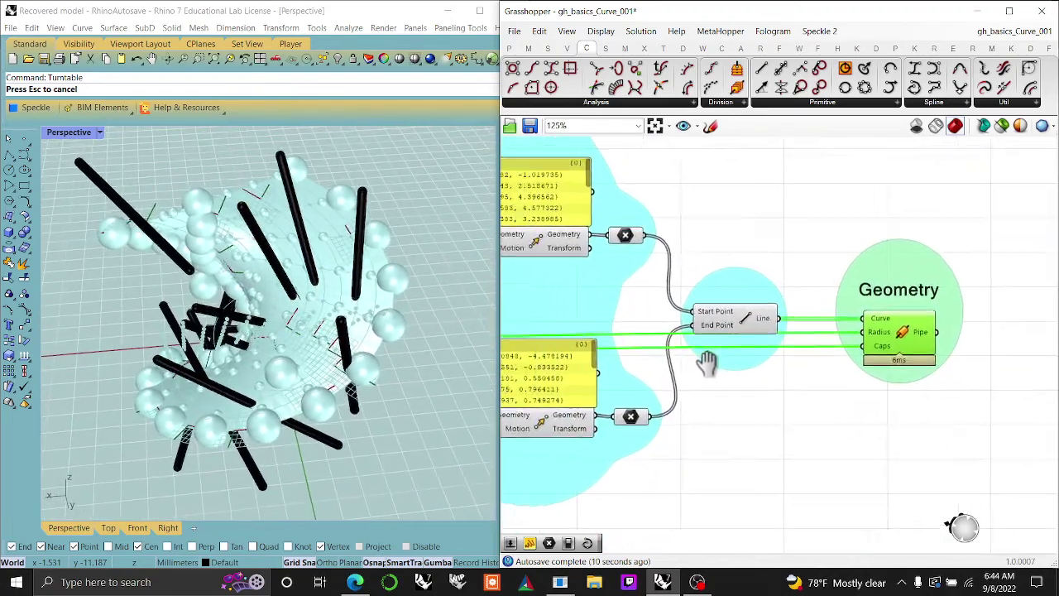
{"action": "scroll", "coordinate": [695, 405], "scroll_direction": "down", "scroll_amount": 6}
{"action": "right_click_drag", "start_coordinate": [694, 399], "coordinate": [888, 358]}
{"action": "scroll", "coordinate": [886, 356], "scroll_direction": "down", "scroll_amount": 2}
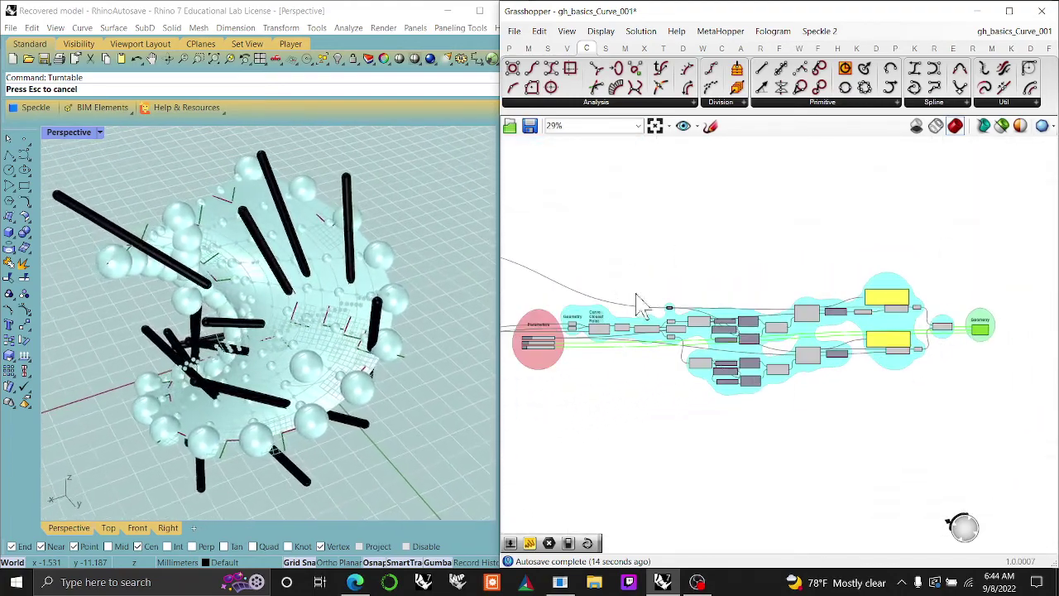
{"action": "right_click_drag", "start_coordinate": [568, 430], "coordinate": [828, 415]}
{"action": "right_click_drag", "start_coordinate": [622, 354], "coordinate": [1007, 397]}
{"action": "scroll", "coordinate": [828, 381], "scroll_direction": "down", "scroll_amount": 2}
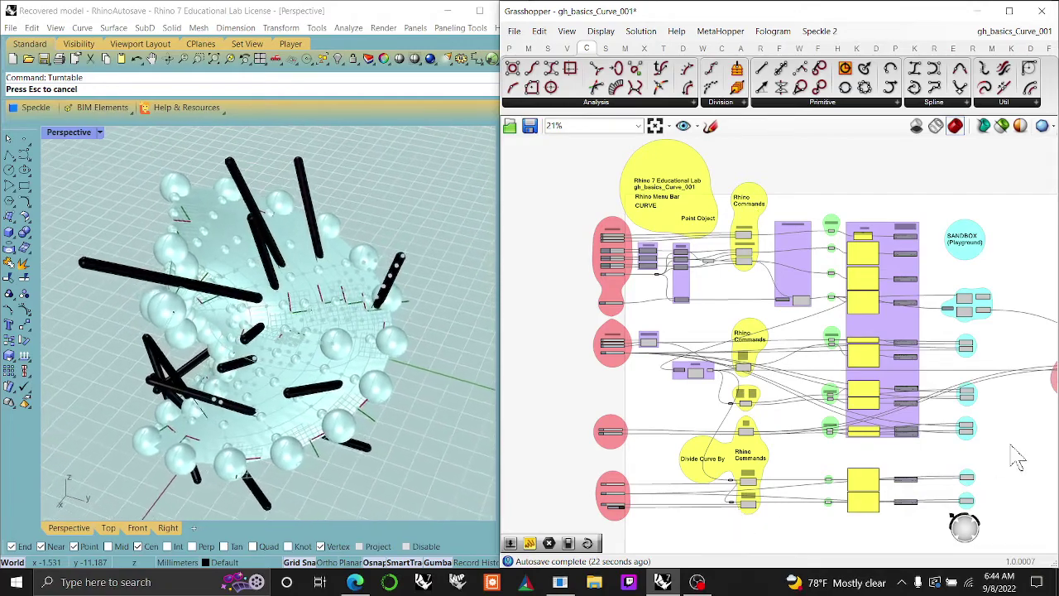
{"action": "right_click_drag", "start_coordinate": [1016, 468], "coordinate": [550, 441]}
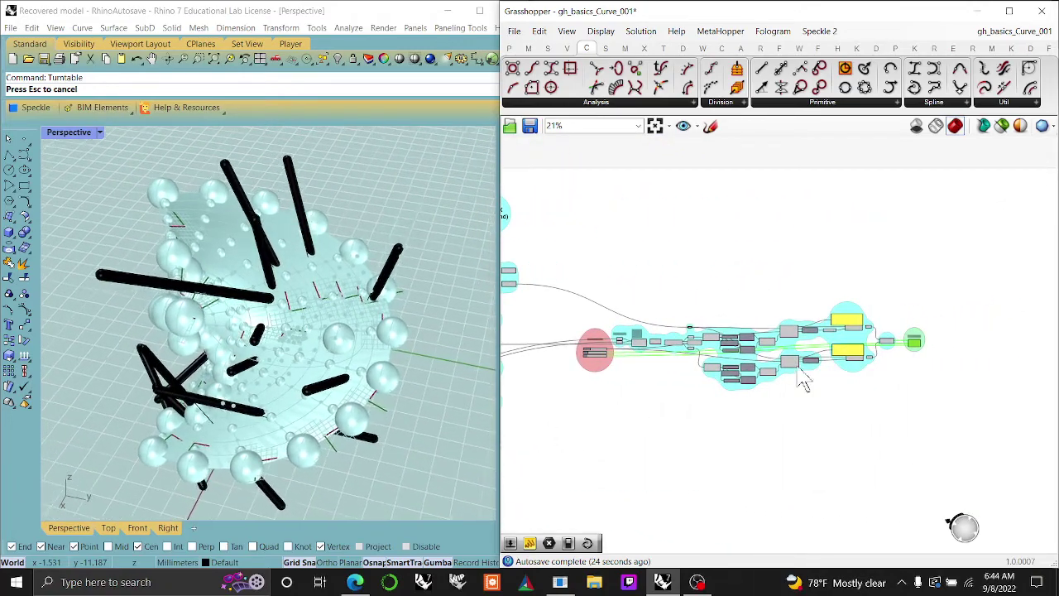
Step: Place a MultiPipe component below the Pipe component, then delete it
{"action": "scroll", "coordinate": [927, 346], "scroll_direction": "up", "scroll_amount": 8}
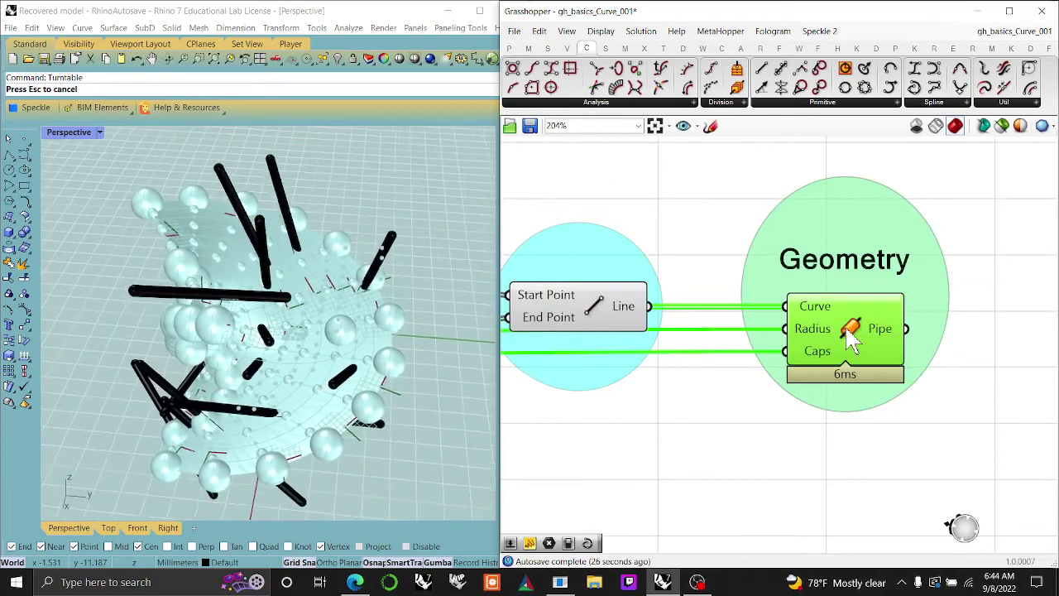
{"action": "left_click", "coordinate": [624, 48]}
{"action": "left_click", "coordinate": [605, 48]}
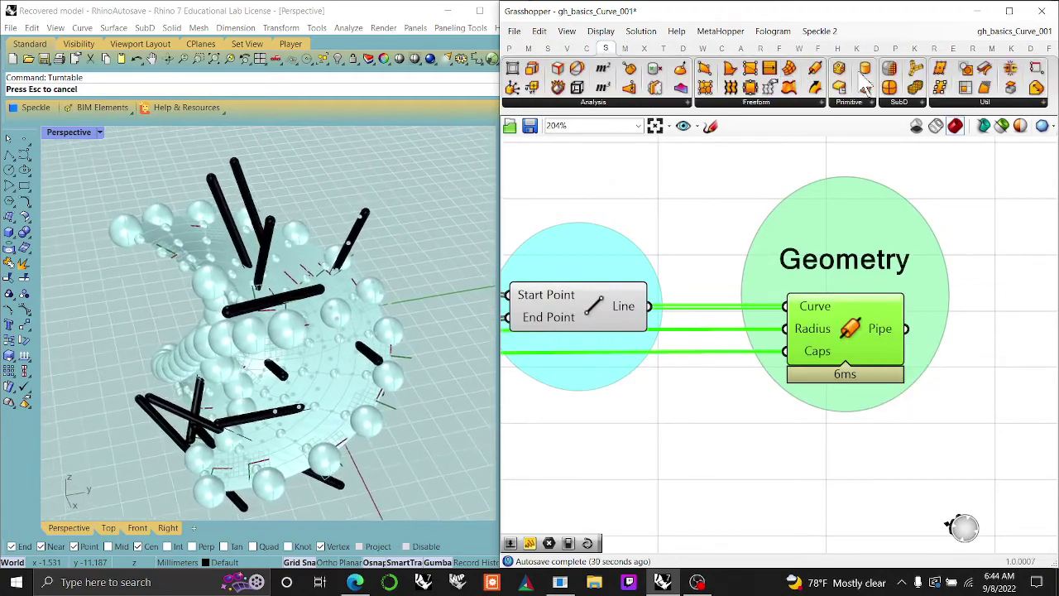
{"action": "left_click", "coordinate": [856, 466]}
{"action": "left_click_drag", "start_coordinate": [853, 469], "coordinate": [842, 537]}
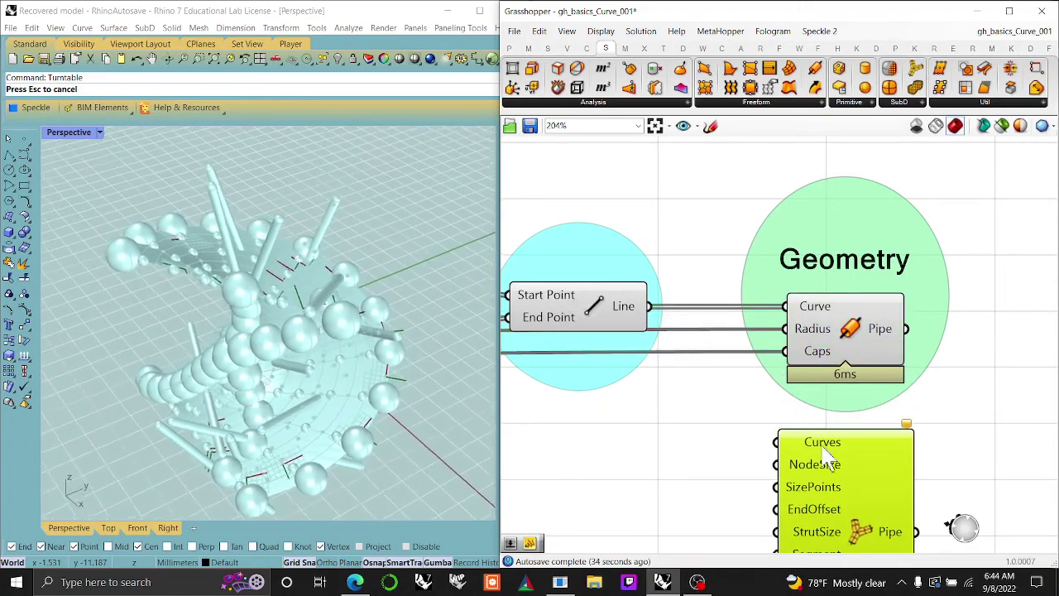
{"action": "key", "text": "Delete"}
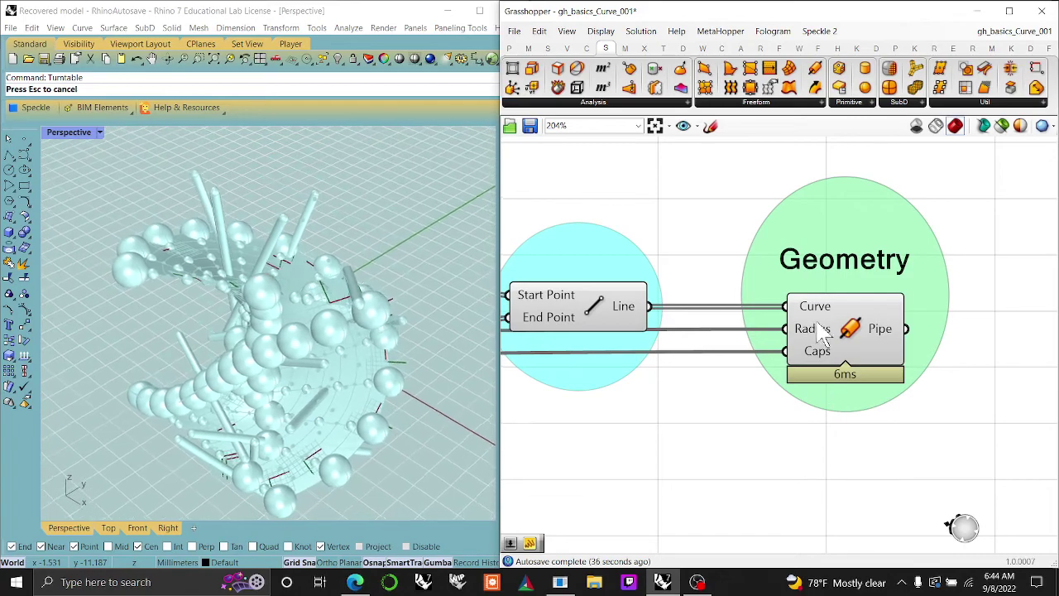
Step: Select the Pipe component and compare it with the MultiPipe and Pipe Variable surface components
{"action": "left_click", "coordinate": [816, 331]}
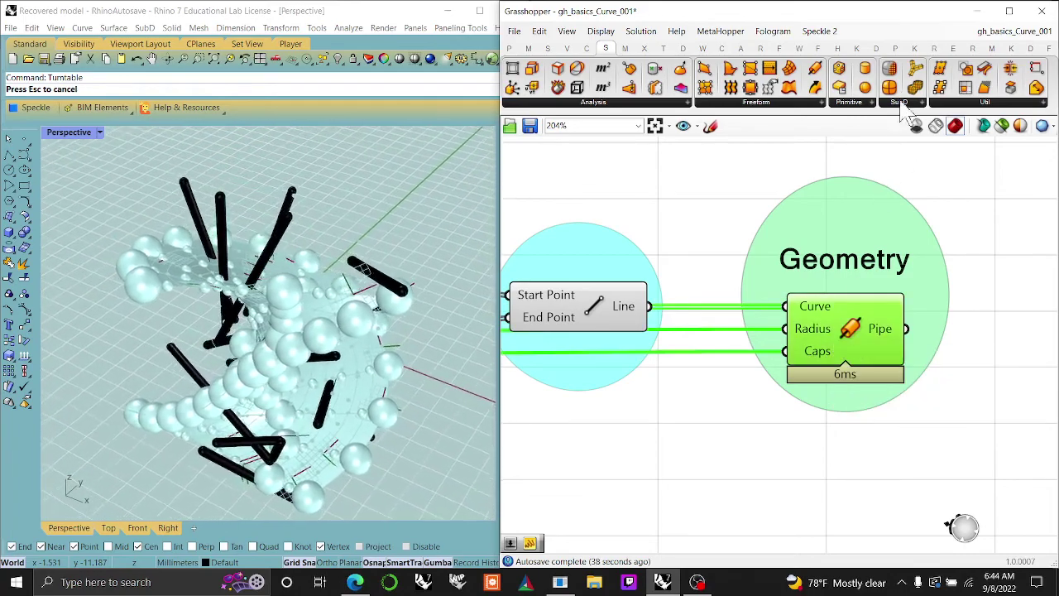
{"action": "right_click_drag", "start_coordinate": [693, 381], "coordinate": [803, 390]}
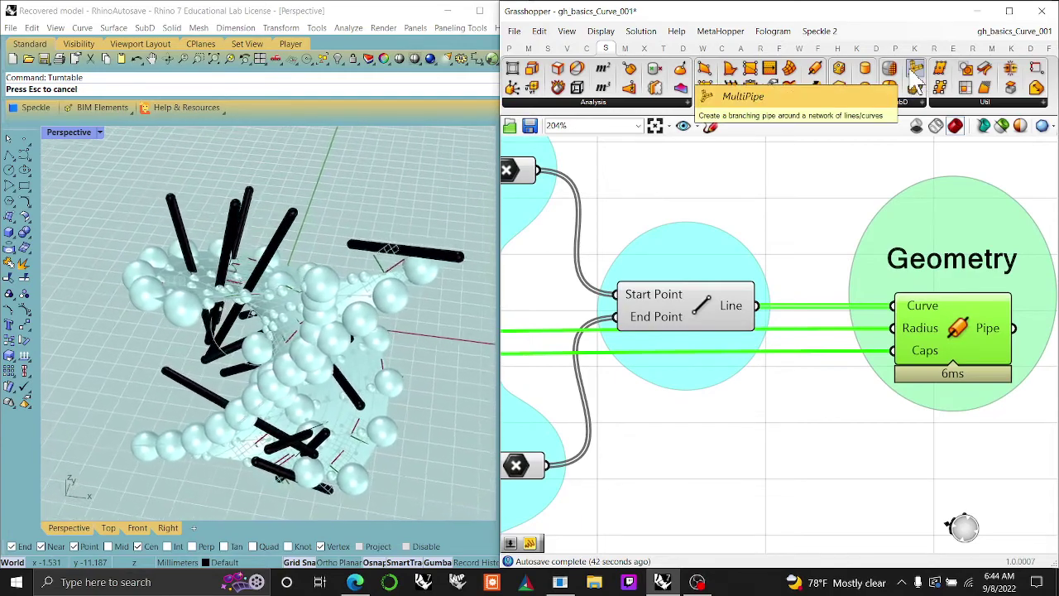
{"action": "right_click_drag", "start_coordinate": [817, 359], "coordinate": [724, 358]}
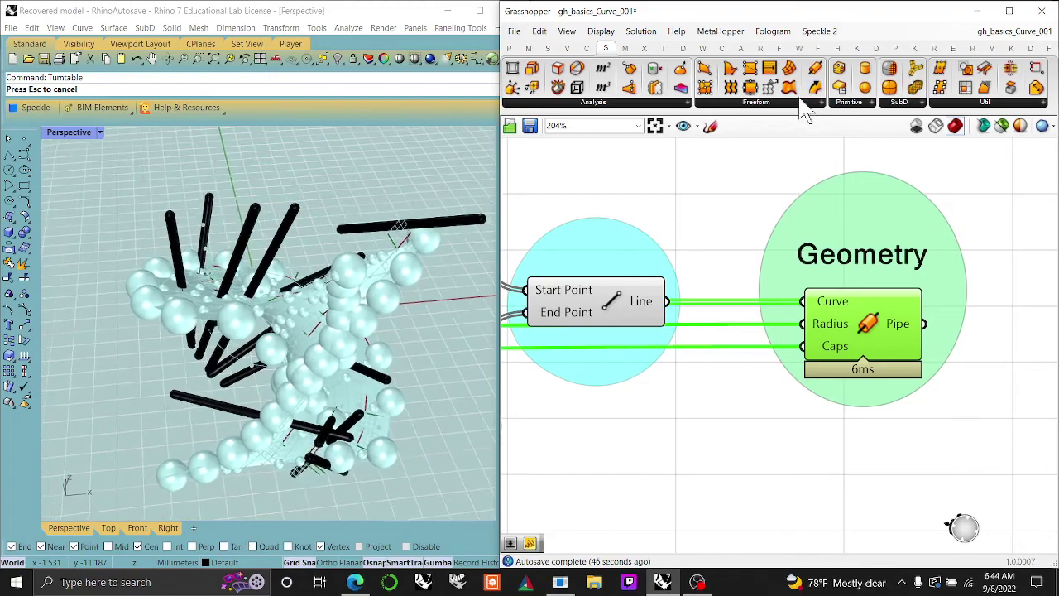
{"action": "left_click", "coordinate": [800, 103]}
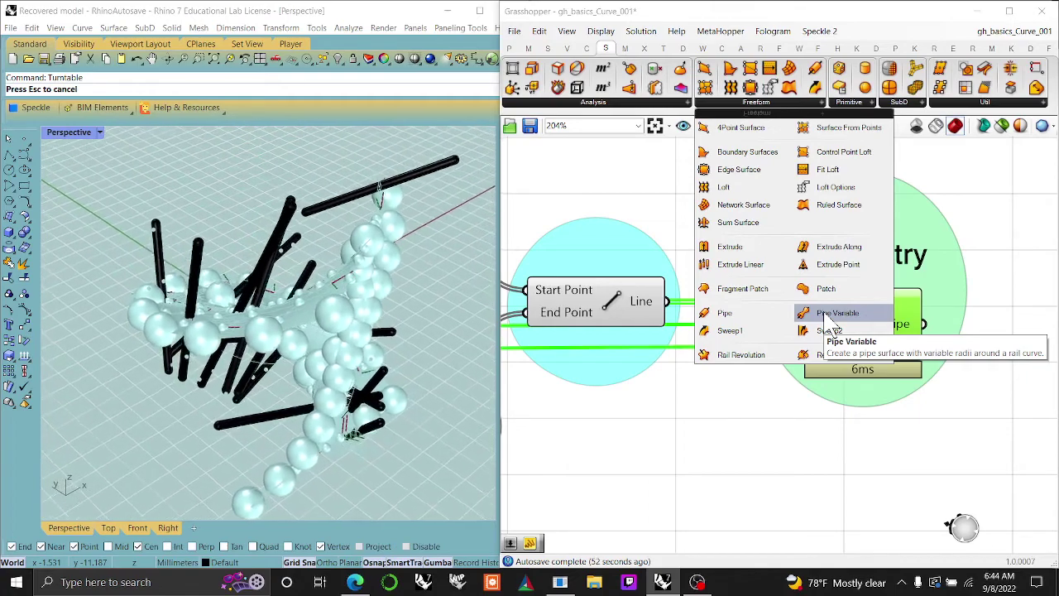
{"action": "right_click_drag", "start_coordinate": [714, 496], "coordinate": [916, 399]}
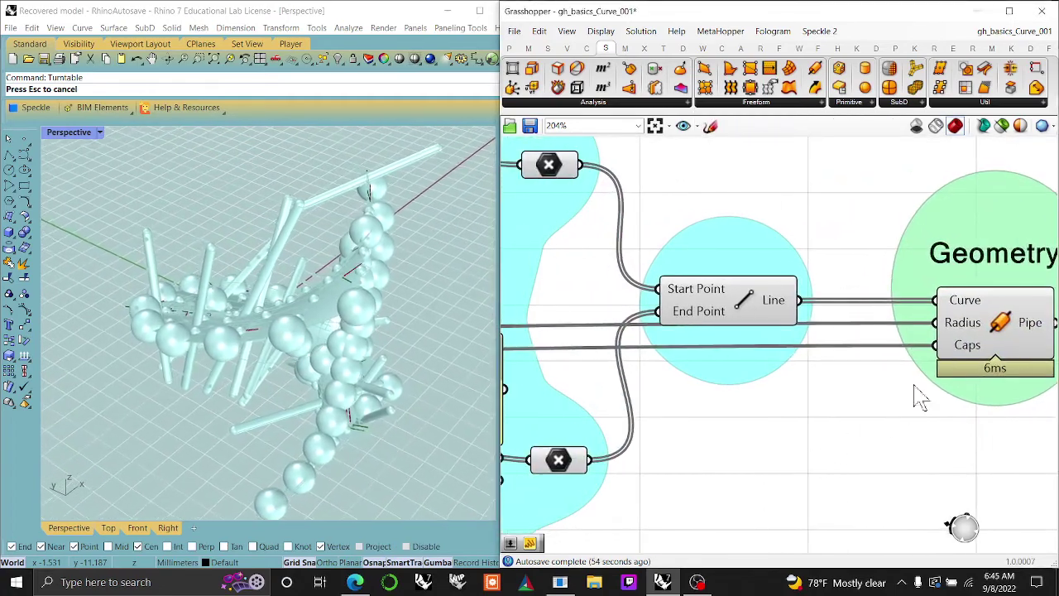
Step: Trace the Pipe back through the Line component and its start and end point containers to the Move and Amplitude components
{"action": "left_click", "coordinate": [997, 331]}
{"action": "left_click", "coordinate": [732, 308]}
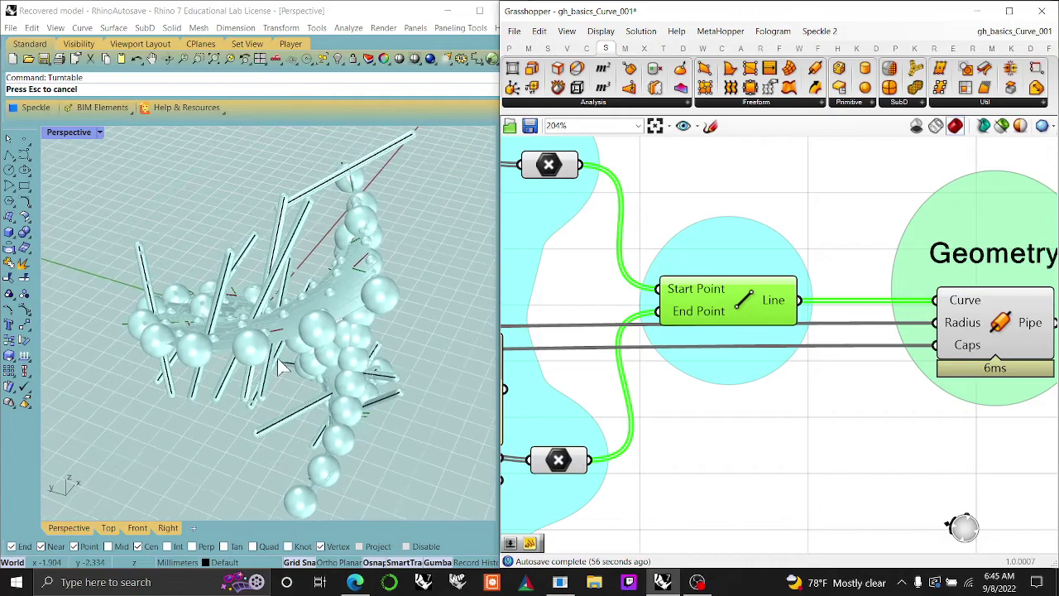
{"action": "right_click_drag", "start_coordinate": [570, 339], "coordinate": [881, 392]}
{"action": "left_click", "coordinate": [862, 219]}
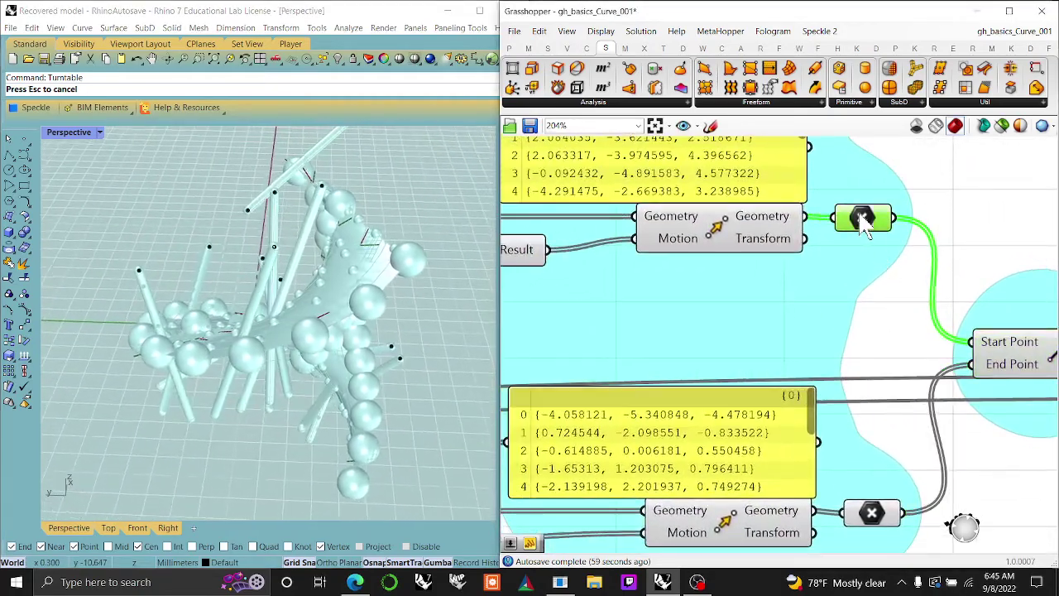
{"action": "left_click", "coordinate": [887, 522]}
{"action": "right_click_drag", "start_coordinate": [749, 497], "coordinate": [886, 411]}
{"action": "scroll", "coordinate": [885, 411], "scroll_direction": "down", "scroll_amount": 2}
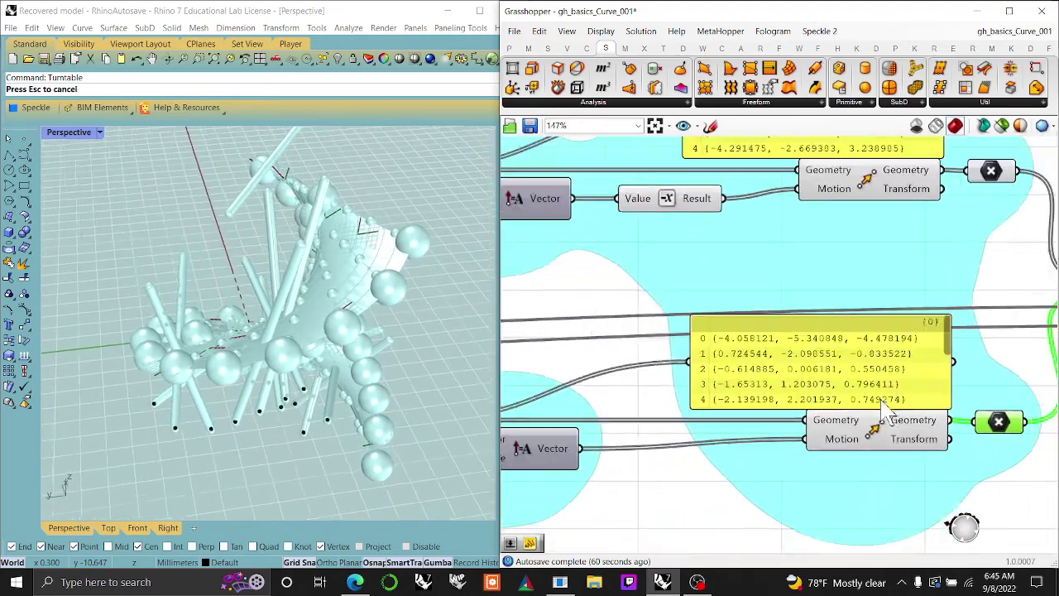
{"action": "scroll", "coordinate": [886, 412], "scroll_direction": "down", "scroll_amount": 3}
{"action": "right_click_drag", "start_coordinate": [581, 327], "coordinate": [771, 352]}
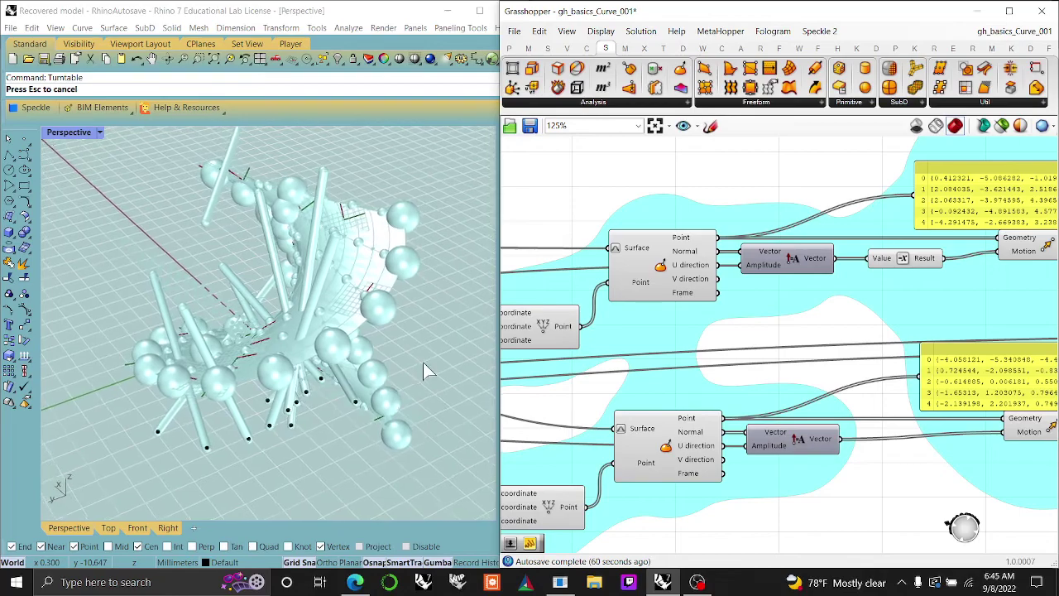
Step: Trace the Line's start and end point containers back to the two Evaluate Surface components and preview each one
{"action": "right_click_drag", "start_coordinate": [948, 329], "coordinate": [737, 339]}
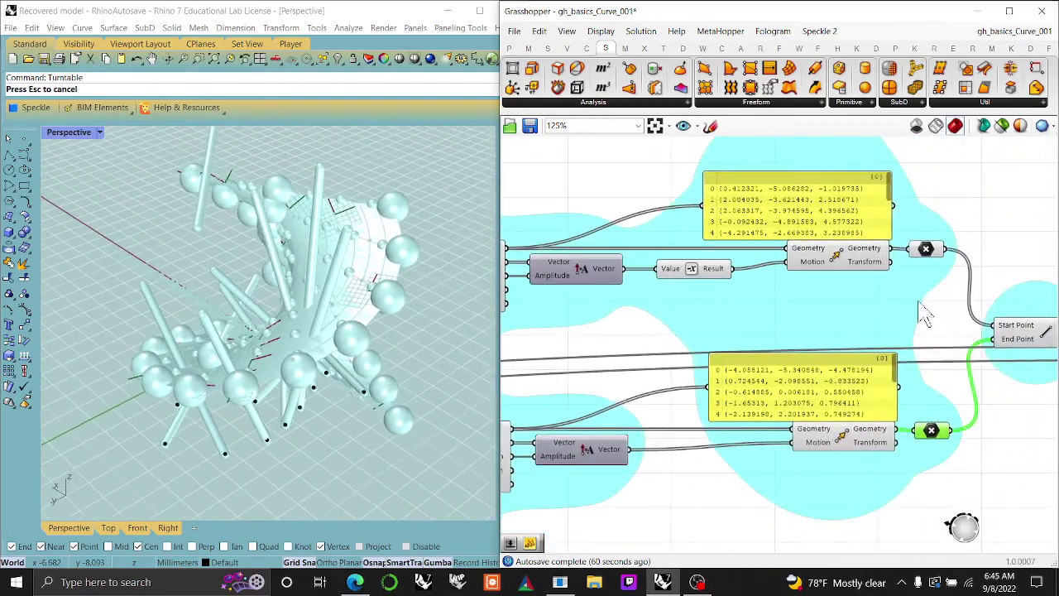
{"action": "left_click", "coordinate": [930, 248], "text": "shift"}
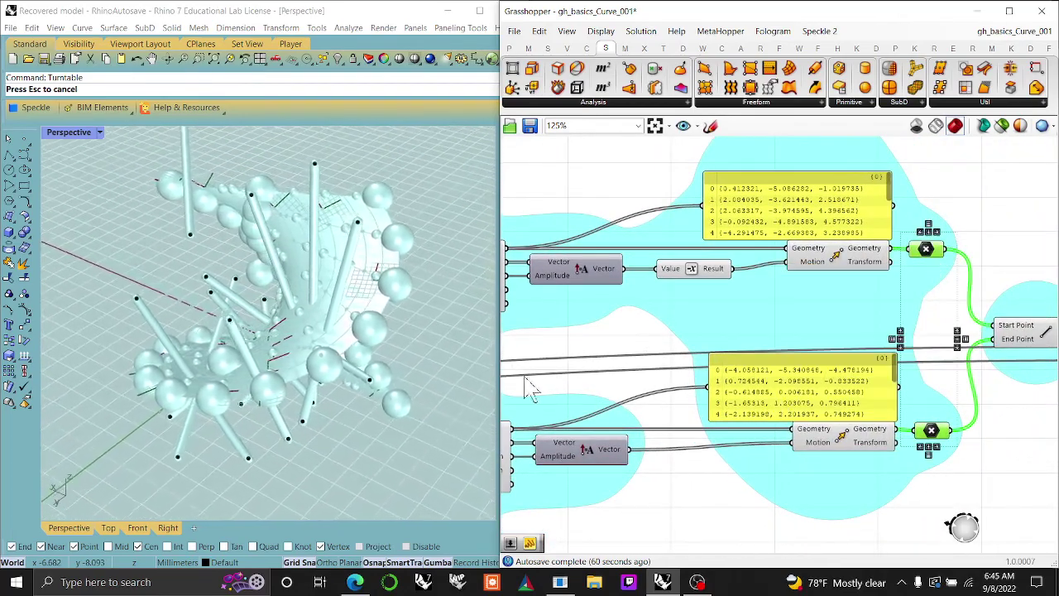
{"action": "right_click_drag", "start_coordinate": [572, 343], "coordinate": [864, 346]}
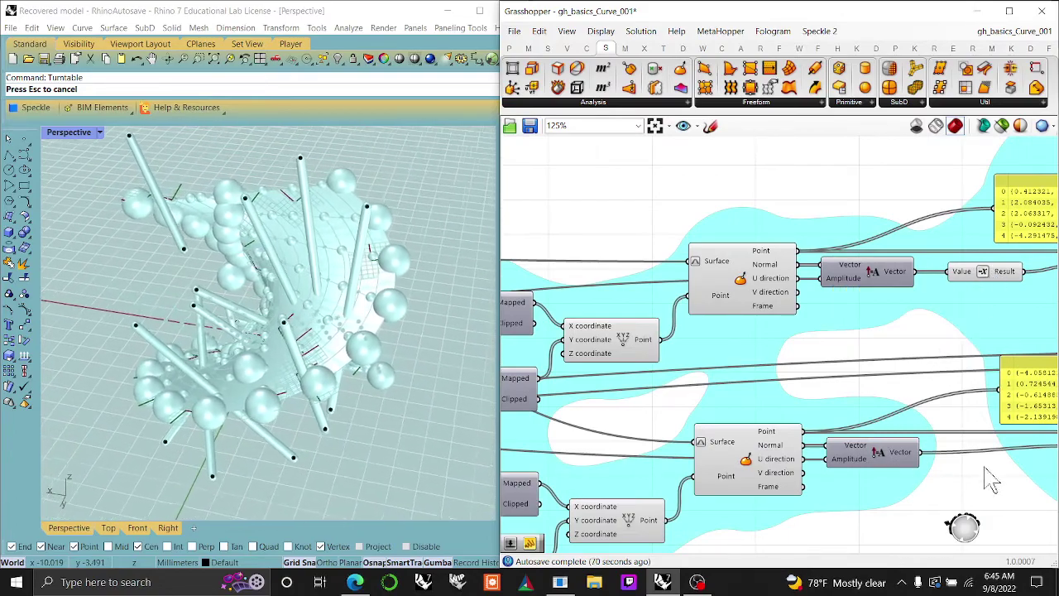
{"action": "right_click_drag", "start_coordinate": [990, 478], "coordinate": [850, 433]}
{"action": "right_click_drag", "start_coordinate": [711, 364], "coordinate": [884, 413]}
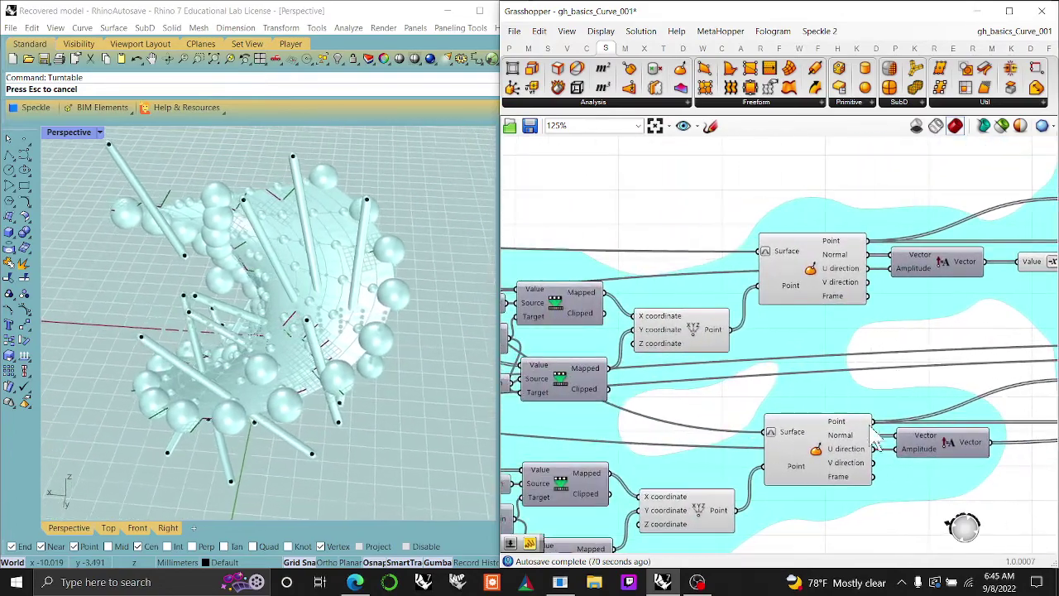
{"action": "left_click", "coordinate": [821, 466]}
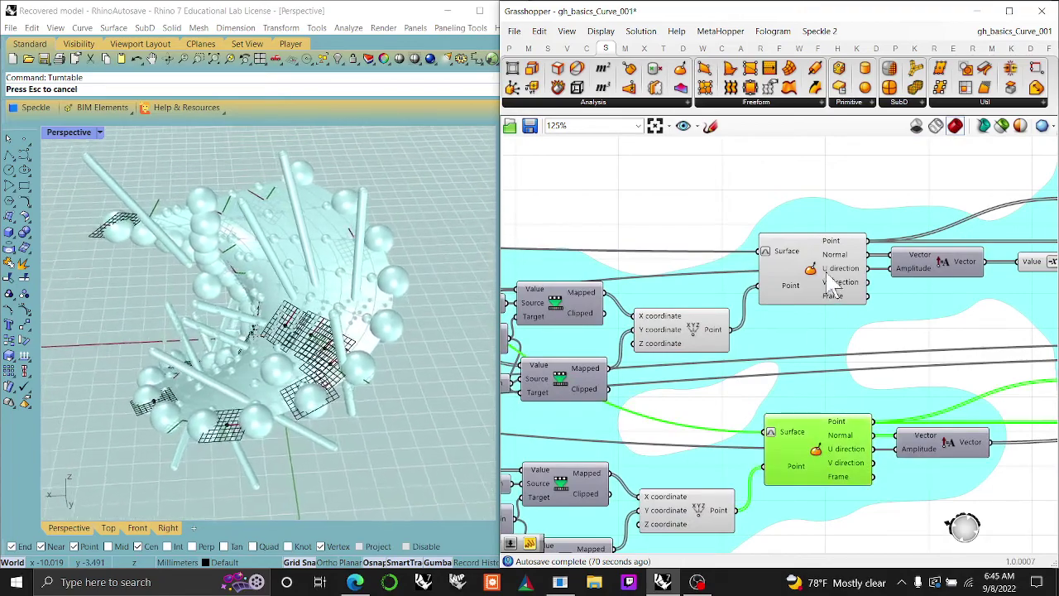
{"action": "left_click", "coordinate": [832, 283]}
{"action": "right_click_drag", "start_coordinate": [801, 364], "coordinate": [867, 315]}
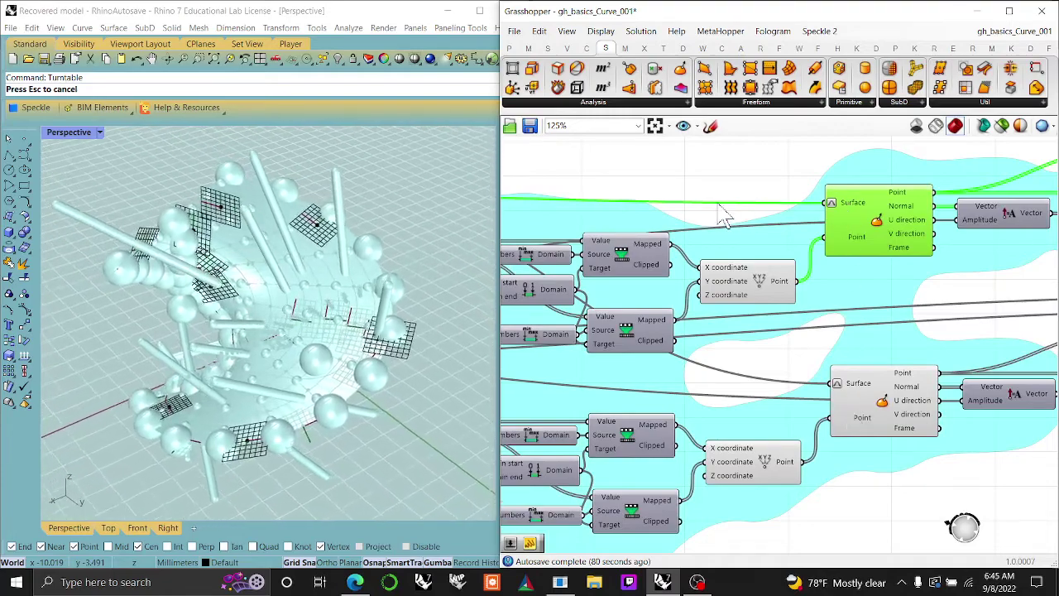
Step: Insert a surface container into the wire feeding the upper Evaluate Surface component, delete the leftover relay, and preview the container
{"action": "left_click", "coordinate": [511, 48]}
{"action": "left_click", "coordinate": [577, 103]}
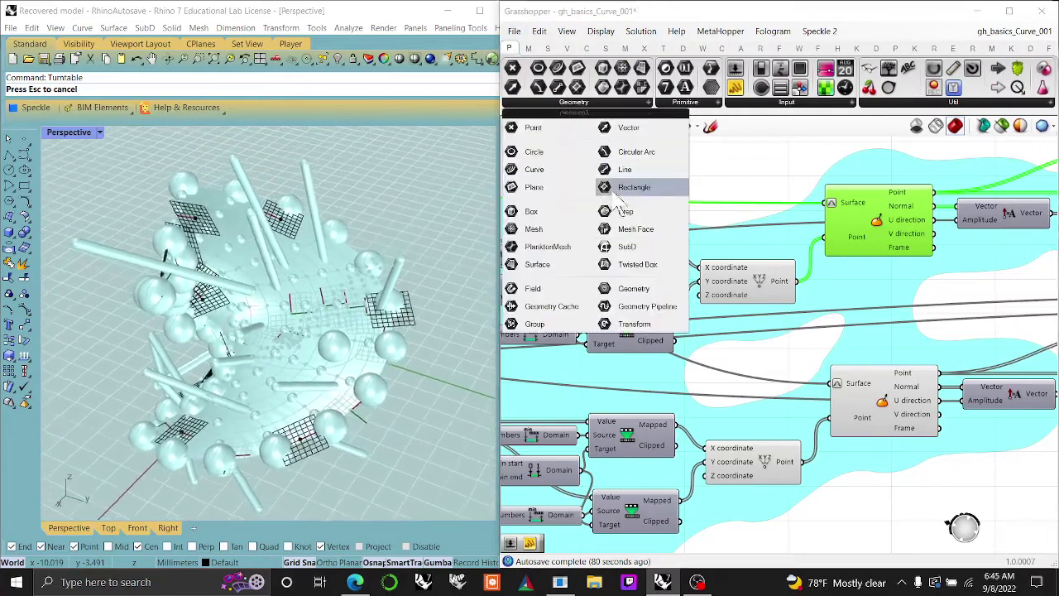
{"action": "left_click_drag", "start_coordinate": [641, 291], "coordinate": [725, 217]}
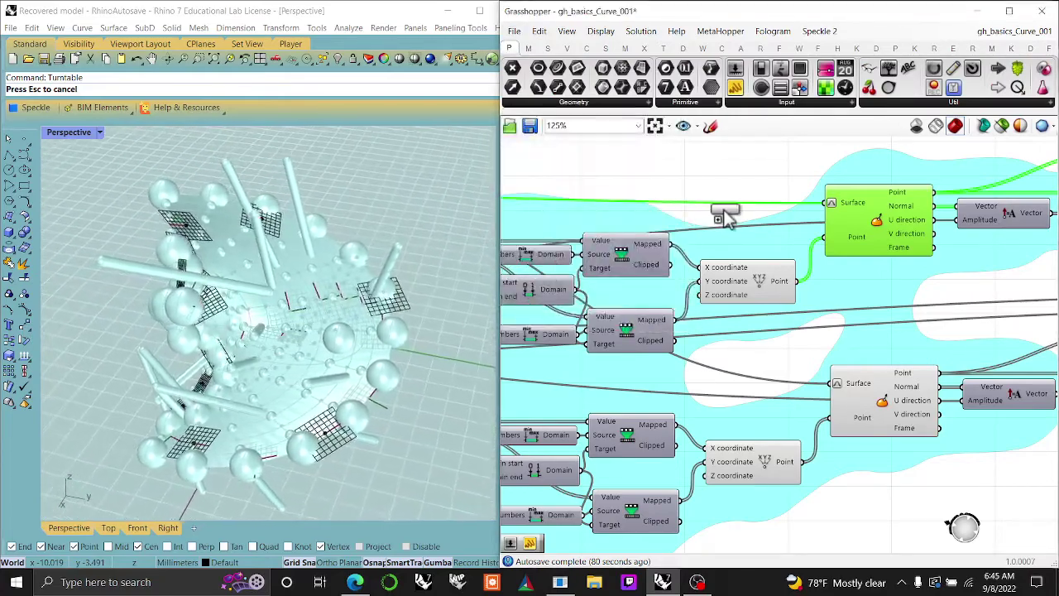
{"action": "left_click", "coordinate": [728, 215]}
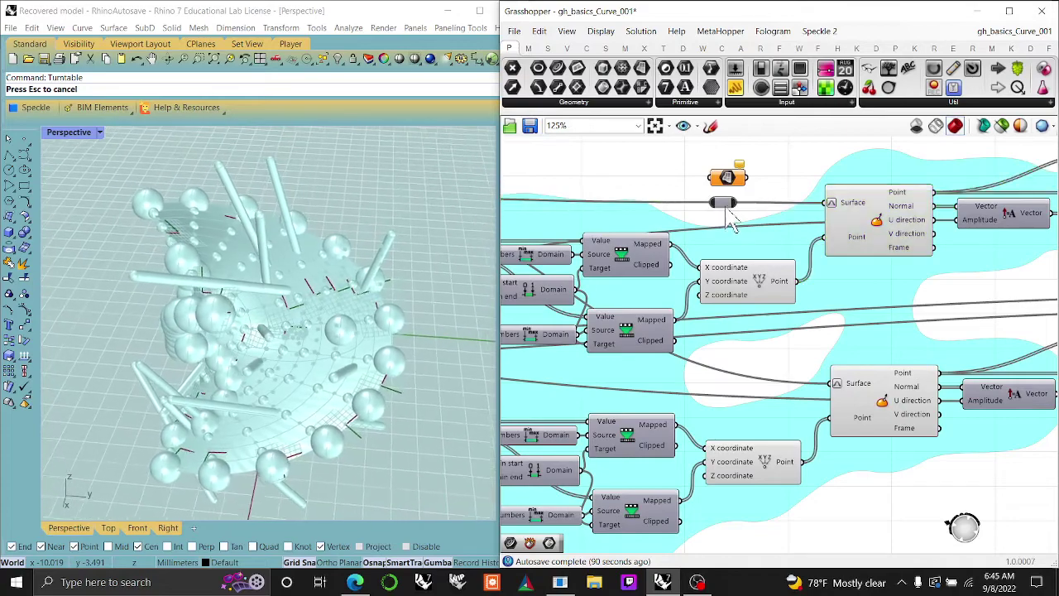
{"action": "left_click_drag", "start_coordinate": [711, 201], "coordinate": [741, 190], "text": "ctrl+shift"}
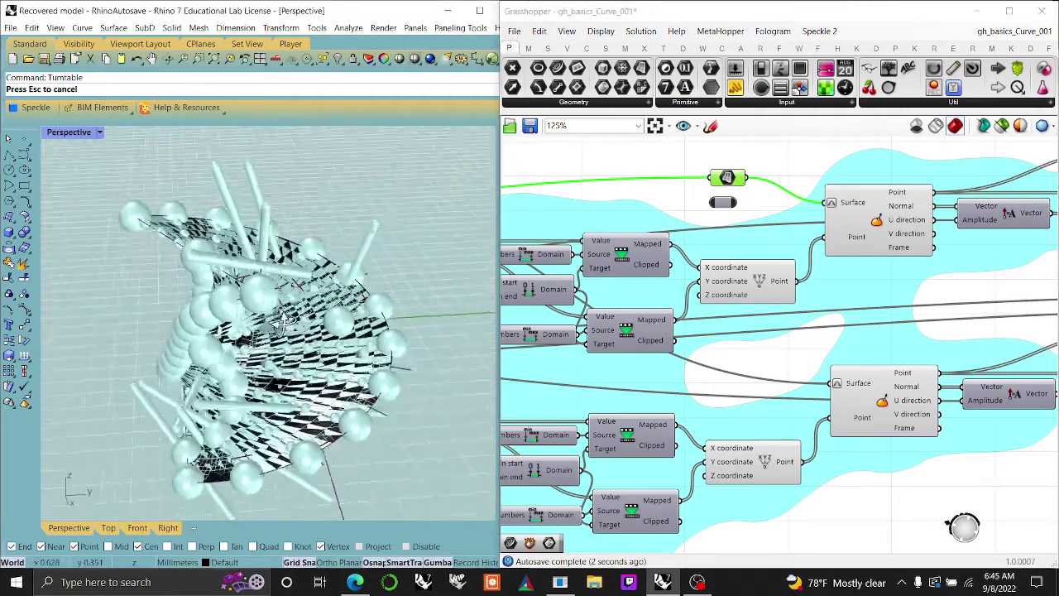
{"action": "left_click", "coordinate": [721, 205]}
{"action": "key", "text": "Delete"}
{"action": "right_click_drag", "start_coordinate": [740, 237], "coordinate": [779, 223]}
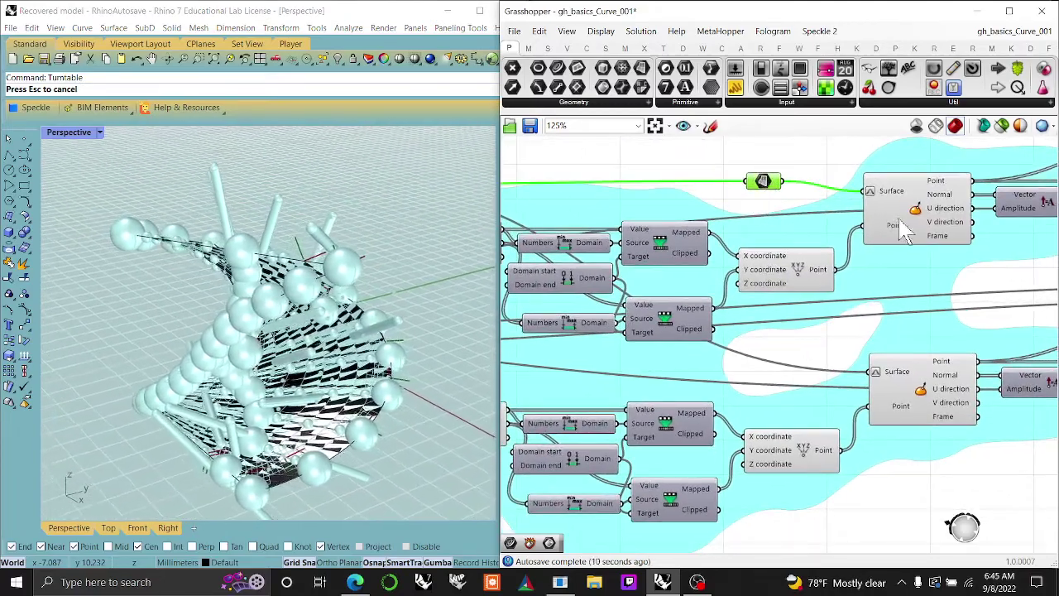
{"action": "left_click", "coordinate": [928, 234]}
{"action": "left_click", "coordinate": [763, 182]}
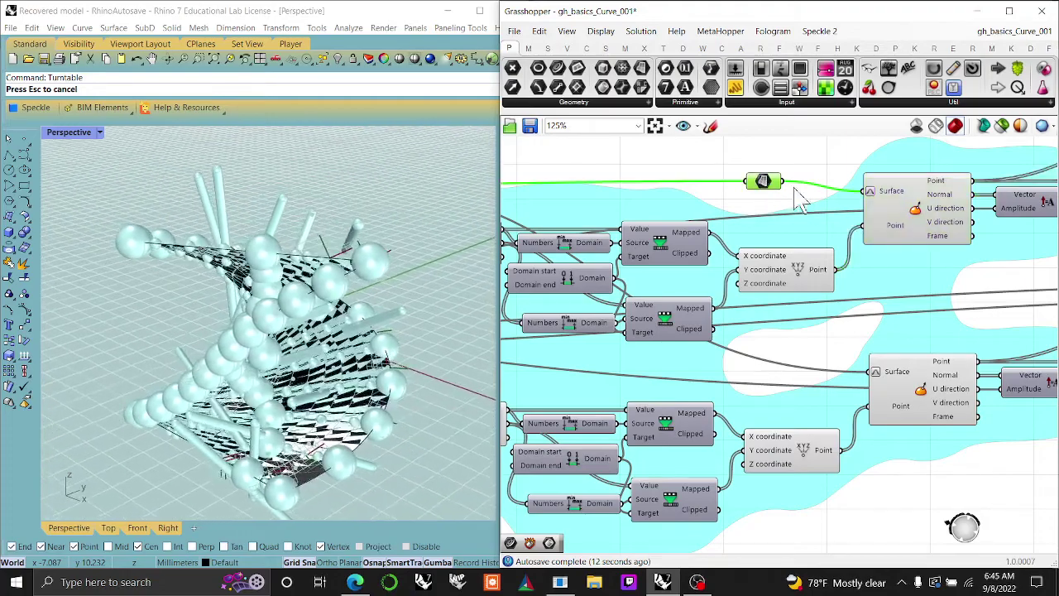
Step: Label the upper remap components with a scribble reading "Remap with bounds and domain" and add it to their group
{"action": "right_click_drag", "start_coordinate": [892, 198], "coordinate": [1054, 190]}
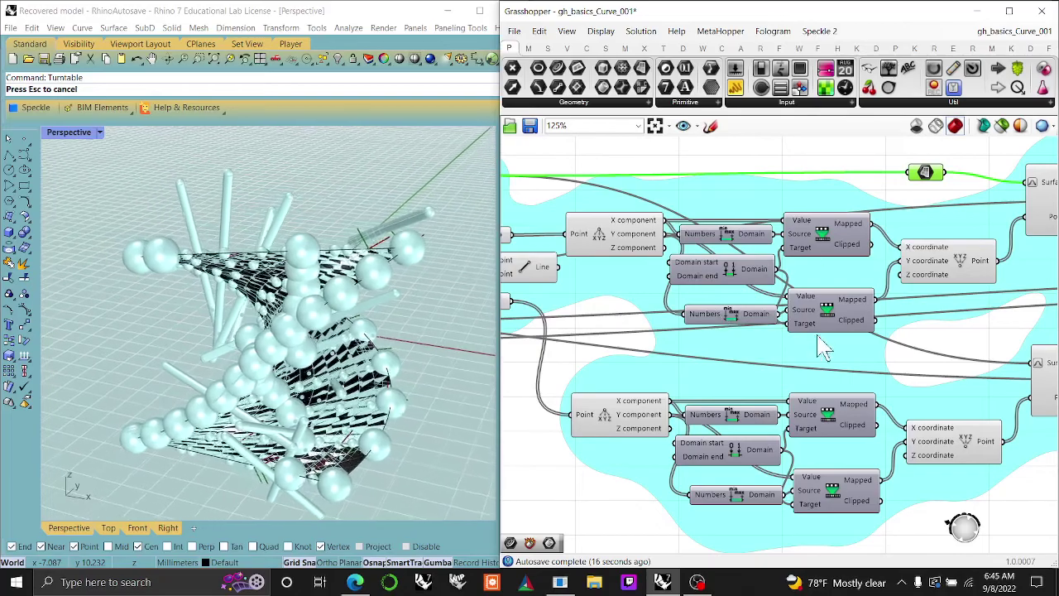
{"action": "right_click_drag", "start_coordinate": [780, 269], "coordinate": [670, 313]}
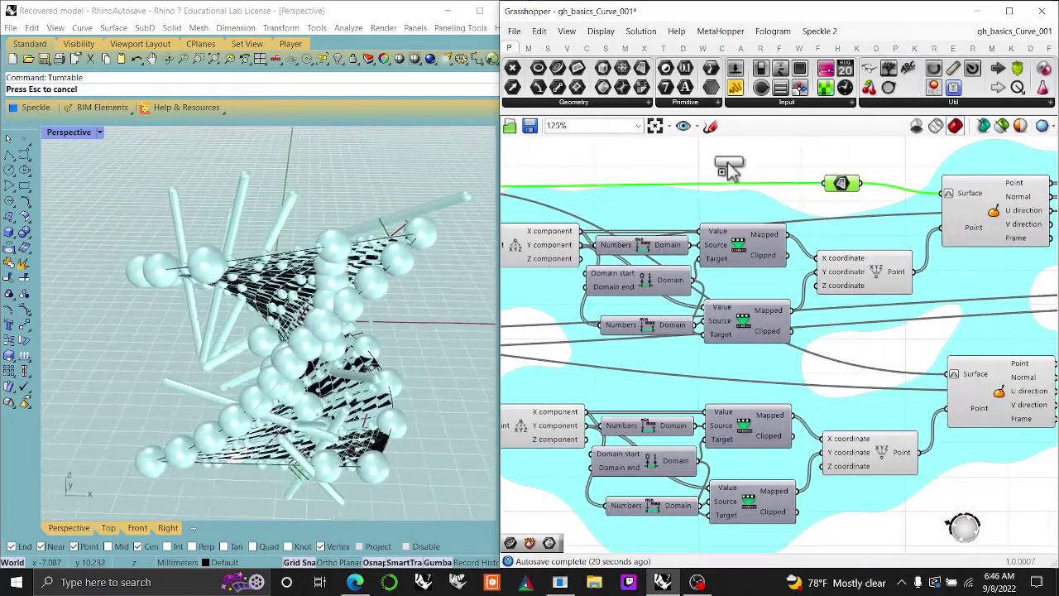
{"action": "double_click", "coordinate": [688, 205]}
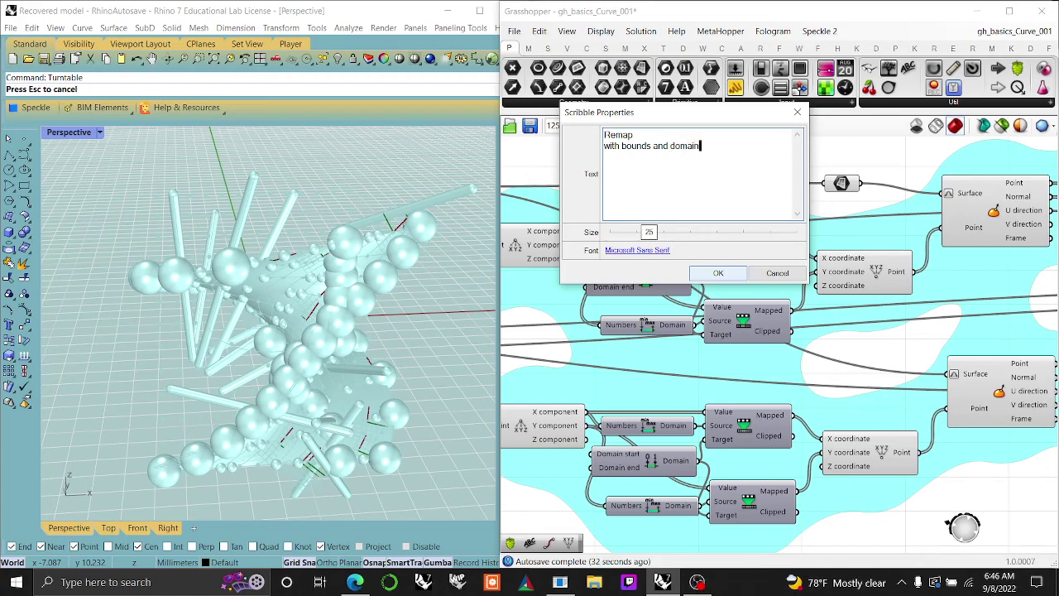
{"action": "left_click", "coordinate": [739, 273]}
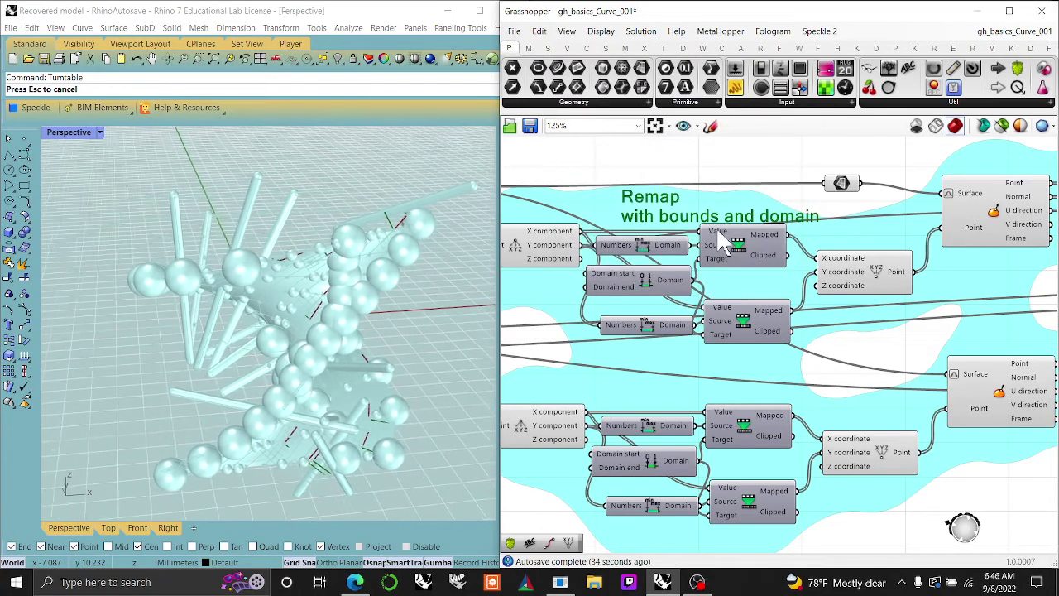
{"action": "right_click", "coordinate": [672, 223]}
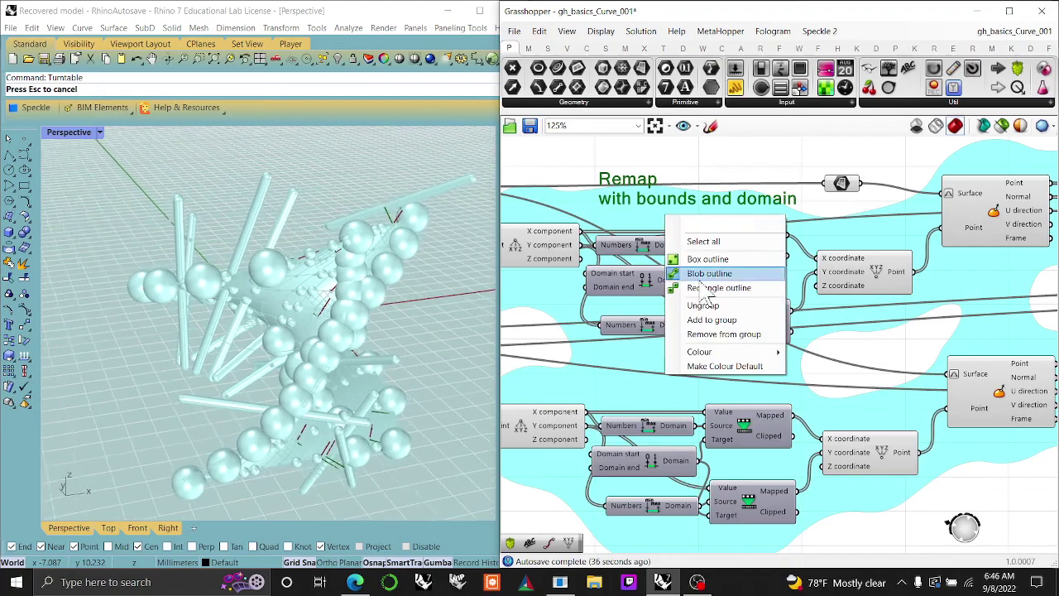
{"action": "left_click", "coordinate": [709, 333]}
{"action": "right_click_drag", "start_coordinate": [668, 282], "coordinate": [683, 311]}
Step: Follow the upper chain from Dispatch and Deconstruct through the remap components and Construct Point to Evaluate Surface
{"action": "right_click_drag", "start_coordinate": [580, 287], "coordinate": [875, 284]}
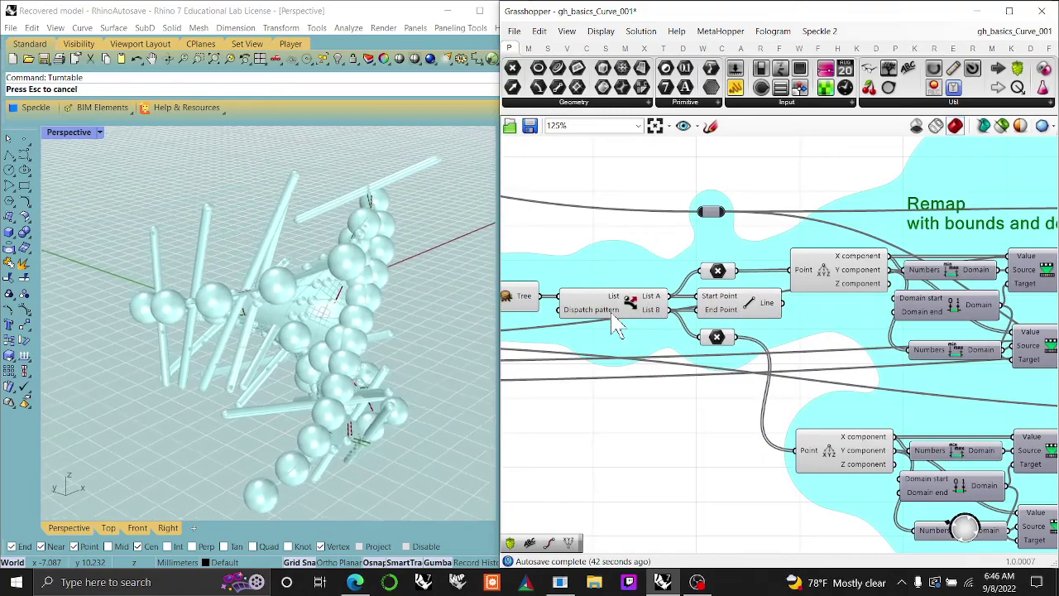
{"action": "right_click_drag", "start_coordinate": [950, 372], "coordinate": [702, 381]}
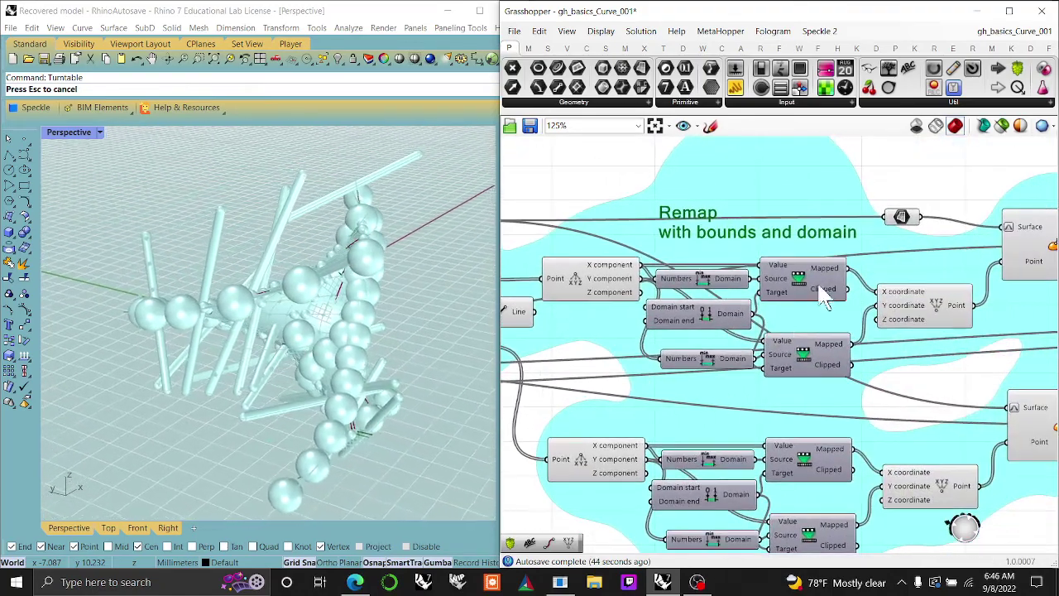
{"action": "left_click", "coordinate": [931, 321]}
{"action": "left_click", "coordinate": [602, 286]}
{"action": "left_click", "coordinate": [932, 321]}
{"action": "right_click_drag", "start_coordinate": [933, 321], "coordinate": [768, 315]}
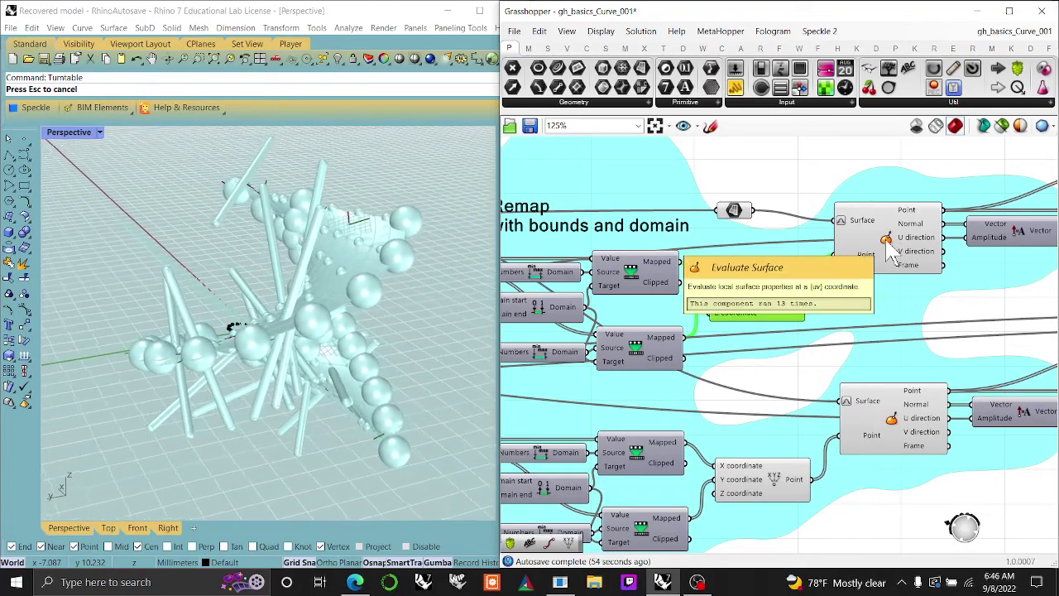
Step: Trace the chain back through Dispatch to Curve Closest Point and select its two Geometry point containers
{"action": "right_click_drag", "start_coordinate": [516, 325], "coordinate": [868, 356]}
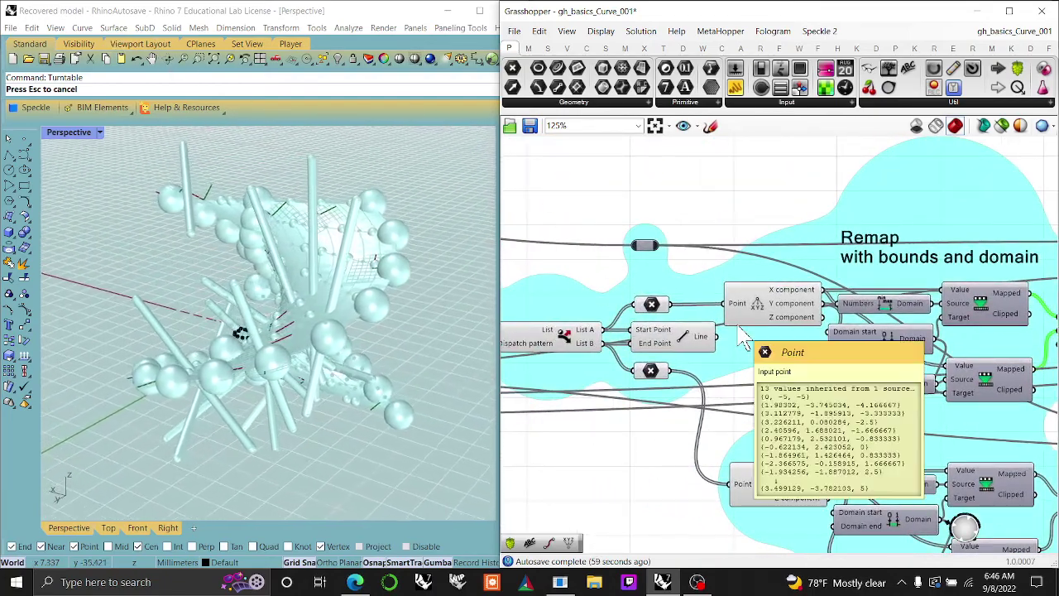
{"action": "right_click_drag", "start_coordinate": [589, 378], "coordinate": [820, 365]}
{"action": "right_click_drag", "start_coordinate": [728, 370], "coordinate": [980, 348]}
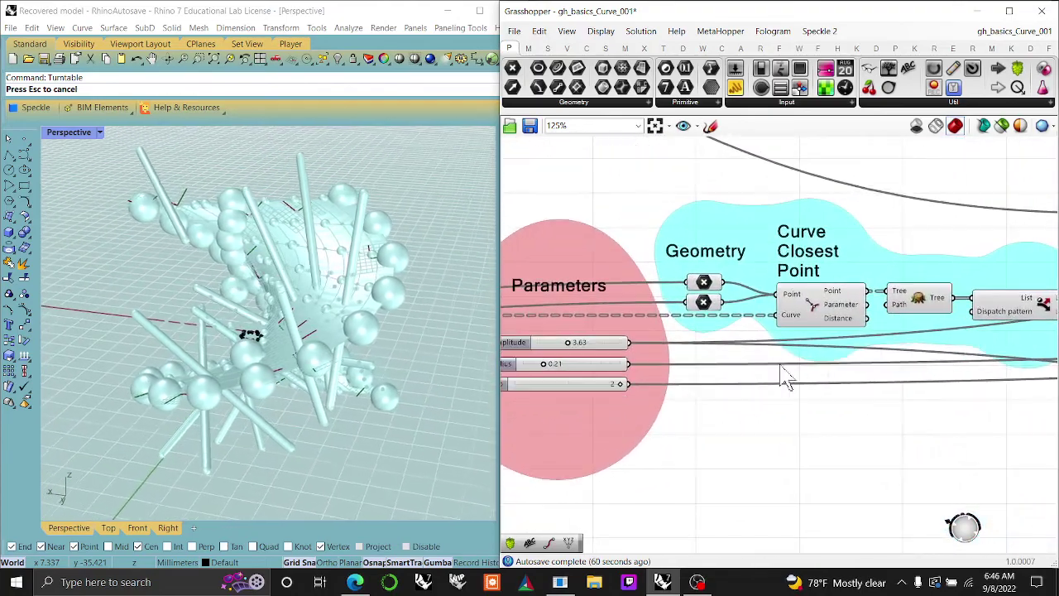
{"action": "left_click", "coordinate": [703, 302]}
{"action": "left_click_drag", "start_coordinate": [720, 353], "coordinate": [690, 268]}
Step: Follow the point containers' wires back past the data panels to the two Sphere components and select both spheres
{"action": "right_click_drag", "start_coordinate": [668, 350], "coordinate": [943, 357]}
{"action": "right_click_drag", "start_coordinate": [703, 379], "coordinate": [940, 380]}
{"action": "right_click_drag", "start_coordinate": [612, 395], "coordinate": [886, 322]}
{"action": "right_click_drag", "start_coordinate": [680, 369], "coordinate": [933, 299]}
{"action": "right_click_drag", "start_coordinate": [705, 415], "coordinate": [964, 325]}
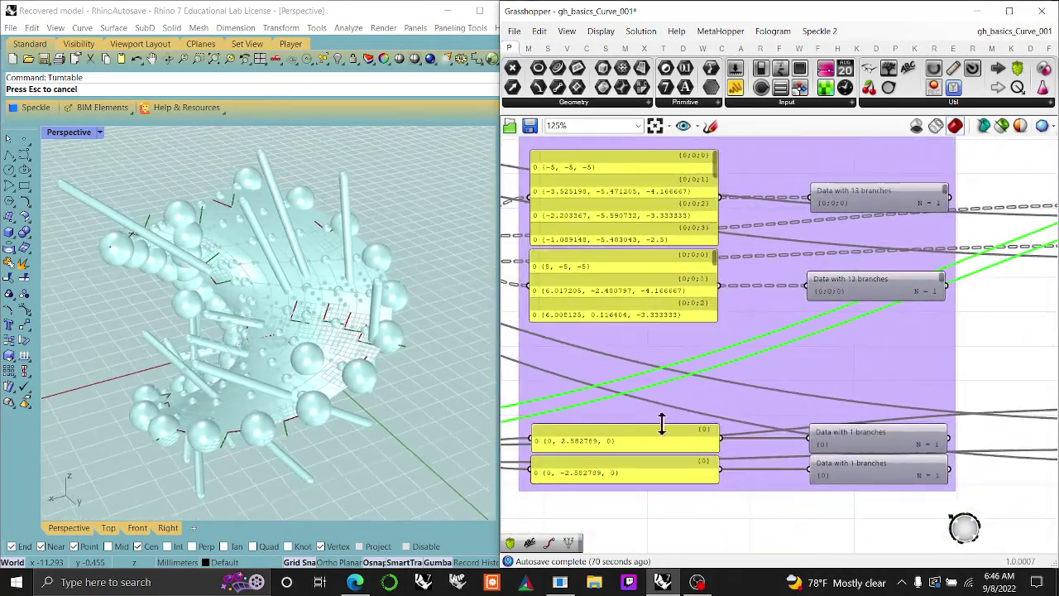
{"action": "right_click_drag", "start_coordinate": [665, 426], "coordinate": [899, 355]}
{"action": "right_click_drag", "start_coordinate": [607, 462], "coordinate": [601, 423]}
{"action": "right_click_drag", "start_coordinate": [885, 442], "coordinate": [606, 425]}
{"action": "right_click_drag", "start_coordinate": [903, 425], "coordinate": [608, 433]}
{"action": "left_click_drag", "start_coordinate": [954, 415], "coordinate": [849, 270]}
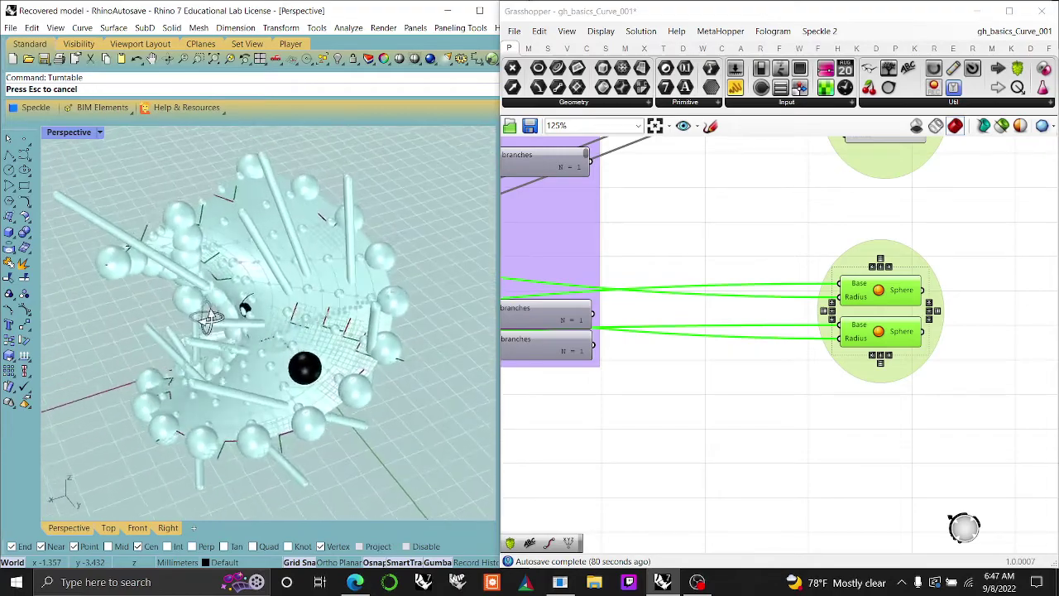
Step: Return to the Geometry point containers and compare their preview with that of Curve Closest Point in the Rhino viewport
{"action": "scroll", "coordinate": [713, 316], "scroll_direction": "down", "scroll_amount": 5}
{"action": "right_click_drag", "start_coordinate": [890, 290], "coordinate": [617, 385]}
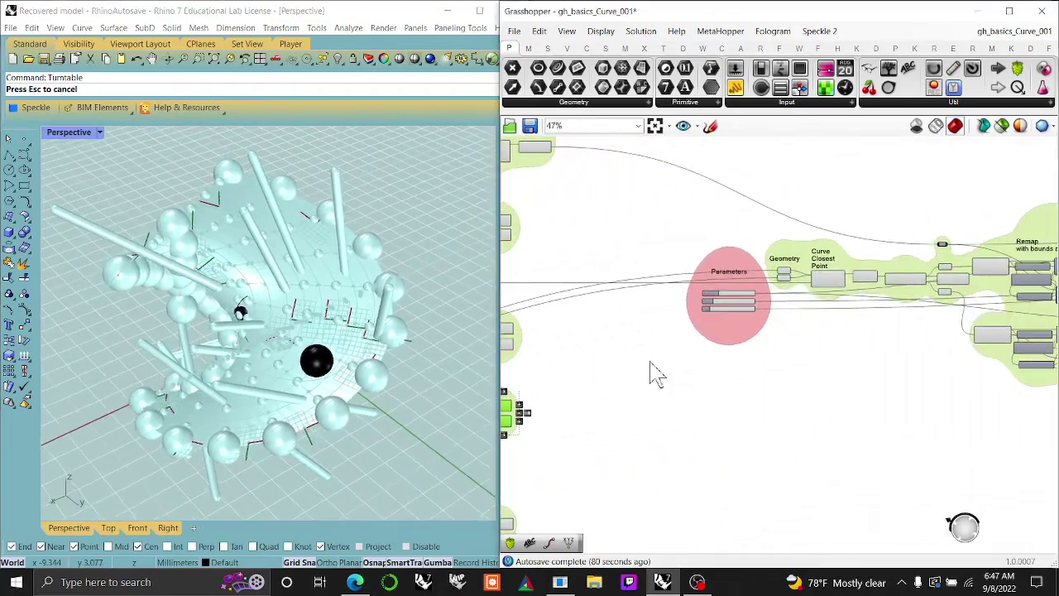
{"action": "scroll", "coordinate": [789, 299], "scroll_direction": "up", "scroll_amount": 3}
{"action": "scroll", "coordinate": [778, 285], "scroll_direction": "up", "scroll_amount": 3}
{"action": "right_click_drag", "start_coordinate": [868, 240], "coordinate": [840, 231]}
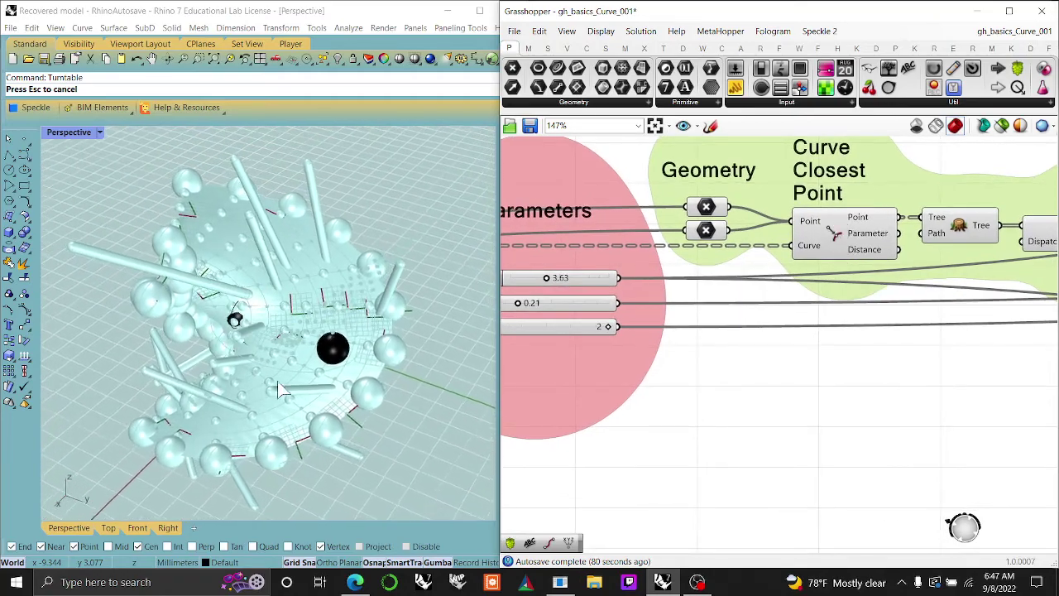
{"action": "right_click_drag", "start_coordinate": [288, 389], "coordinate": [378, 379]}
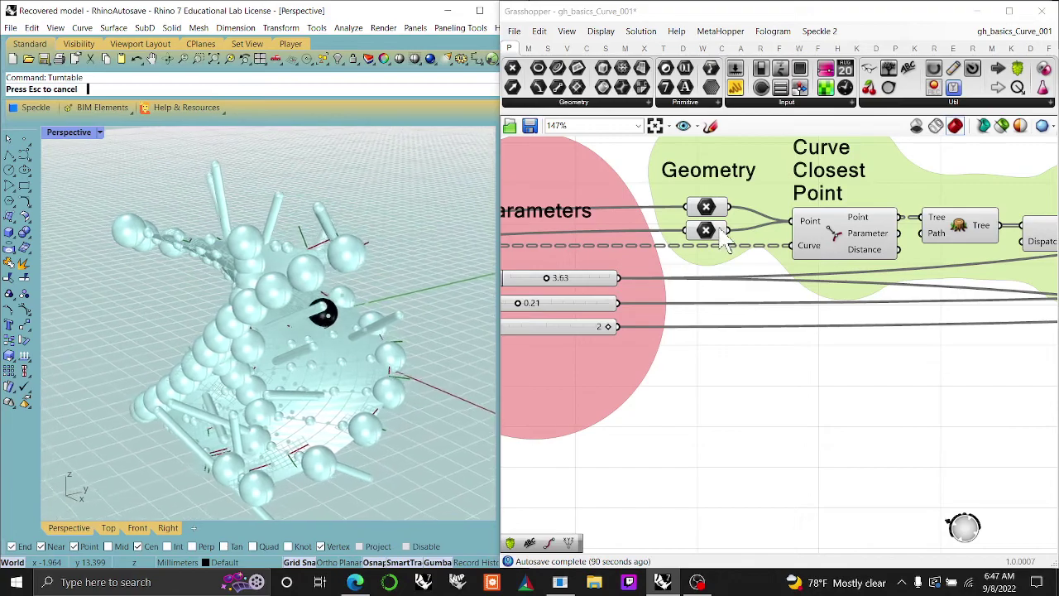
{"action": "left_click_drag", "start_coordinate": [736, 278], "coordinate": [675, 188]}
{"action": "right_click_drag", "start_coordinate": [308, 380], "coordinate": [180, 360]}
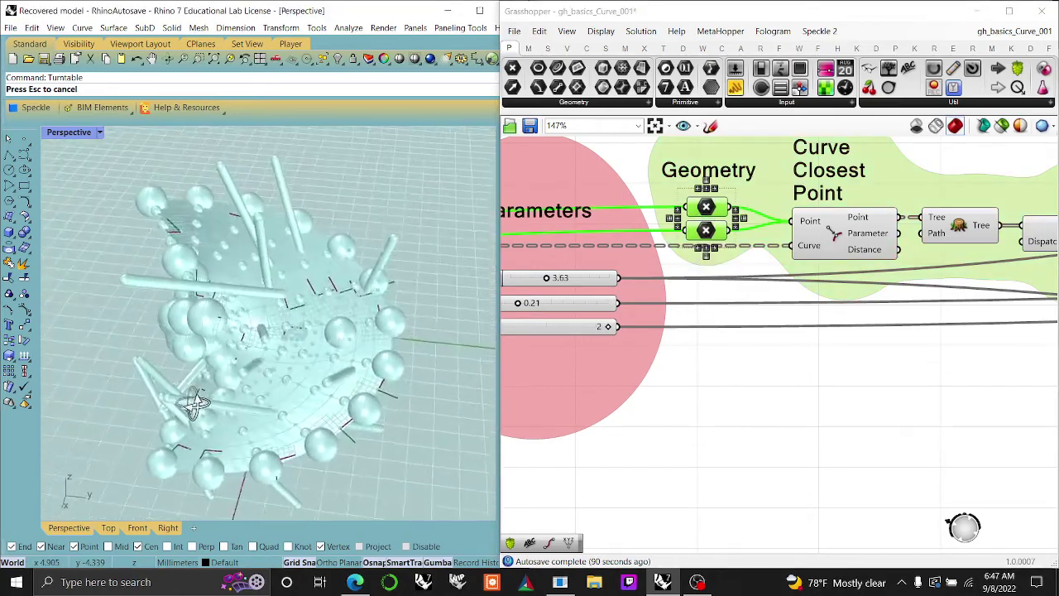
{"action": "right_click_drag", "start_coordinate": [193, 403], "coordinate": [329, 354]}
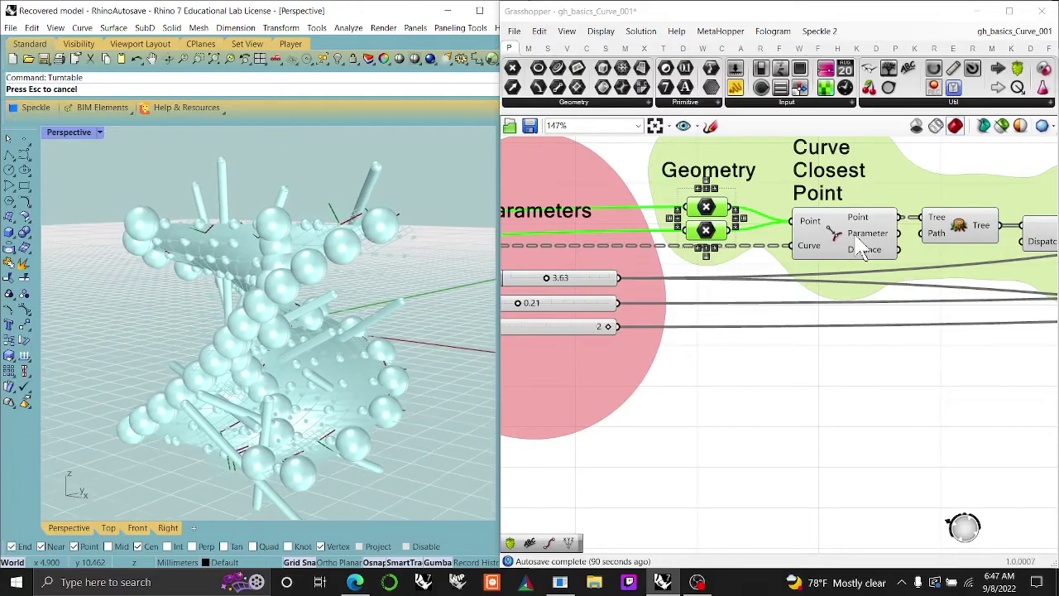
{"action": "left_click", "coordinate": [859, 244]}
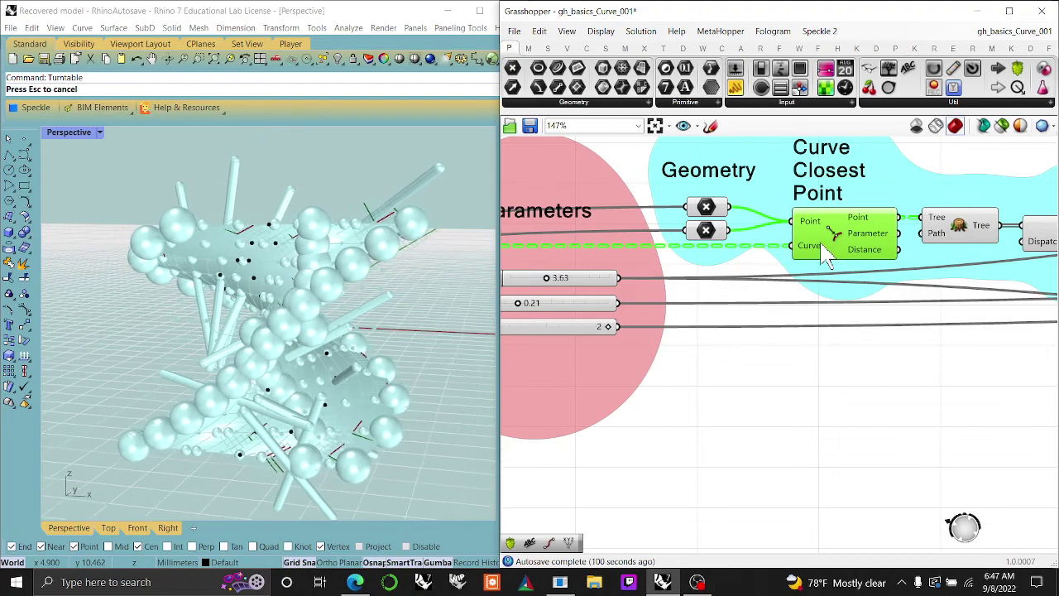
Step: Insert a curve container into the wire feeding the Curve input of Curve Closest Point, delete the leftover relay, and inspect its preview
{"action": "right_click_drag", "start_coordinate": [691, 341], "coordinate": [857, 343]}
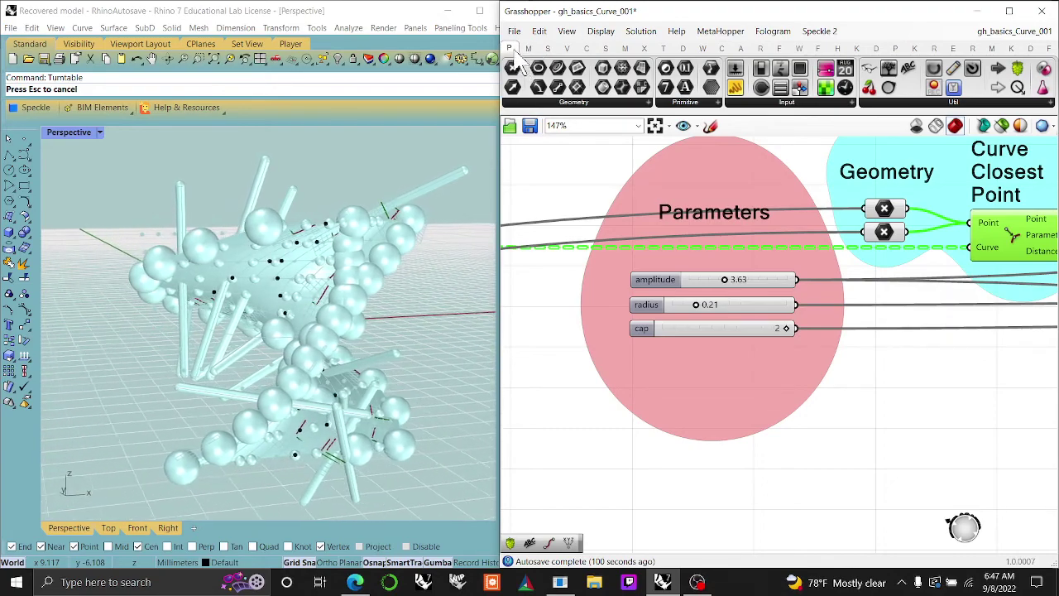
{"action": "left_click", "coordinate": [571, 103]}
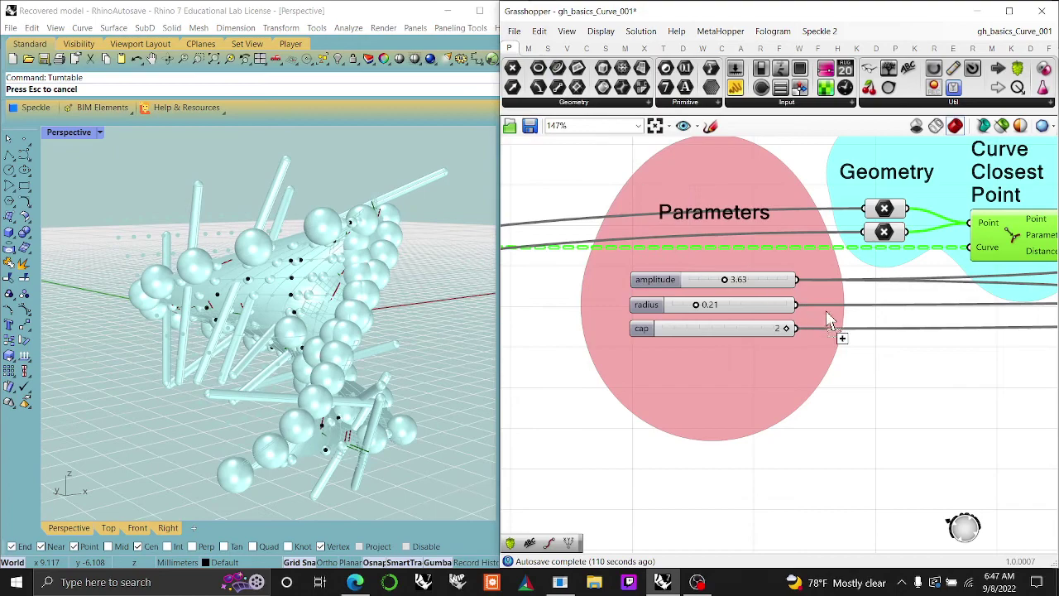
{"action": "left_click_drag", "start_coordinate": [892, 281], "coordinate": [887, 267]}
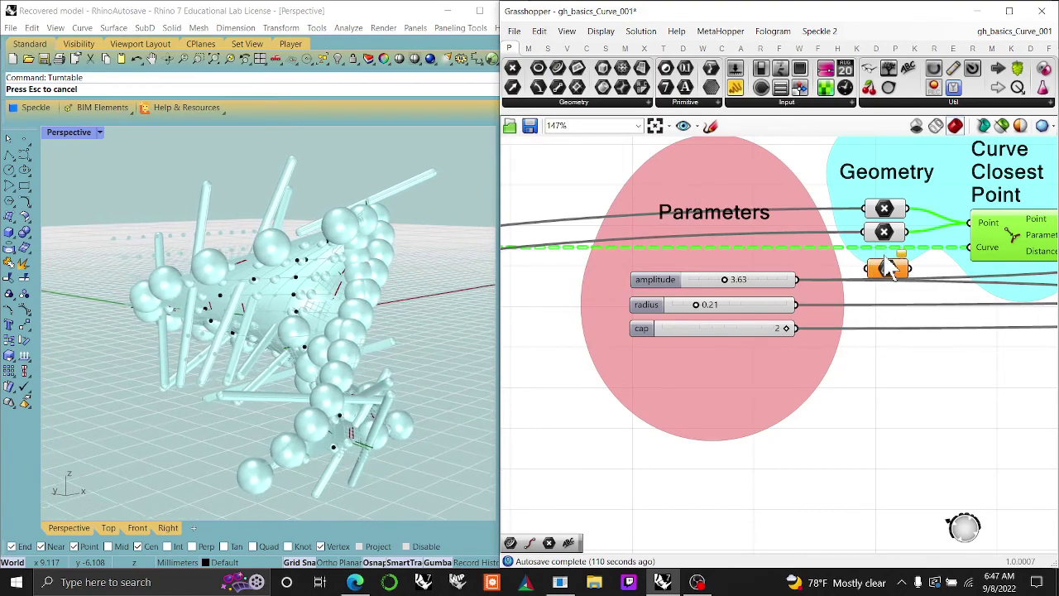
{"action": "double_click", "coordinate": [883, 248]}
{"action": "left_click_drag", "start_coordinate": [867, 246], "coordinate": [885, 258], "text": "ctrl+shift"}
{"action": "left_click", "coordinate": [883, 247]}
{"action": "key", "text": "Delete"}
{"action": "right_click_drag", "start_coordinate": [273, 351], "coordinate": [134, 327]}
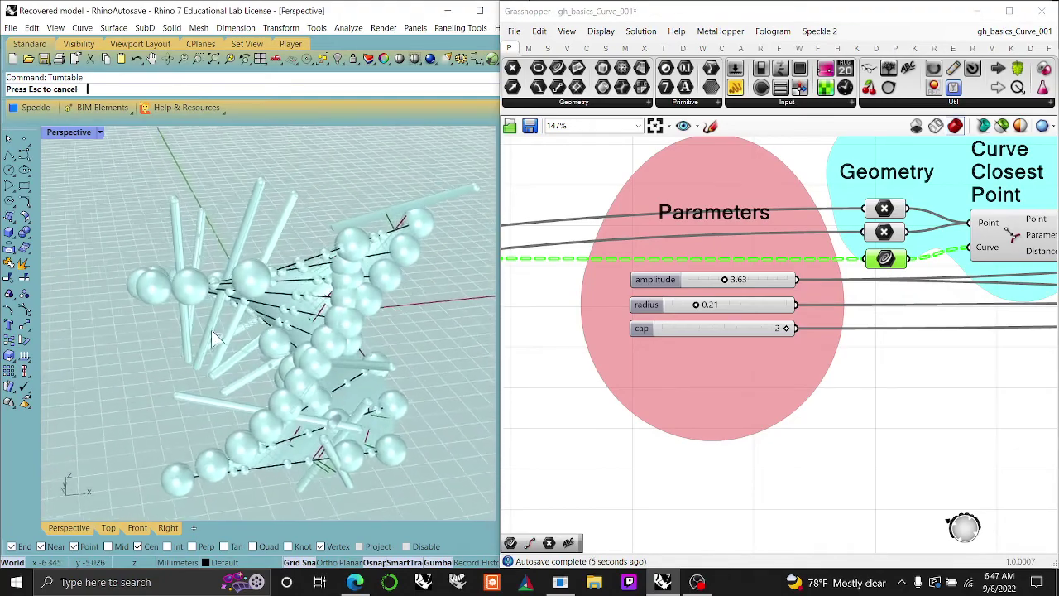
{"action": "right_click_drag", "start_coordinate": [888, 279], "coordinate": [786, 325]}
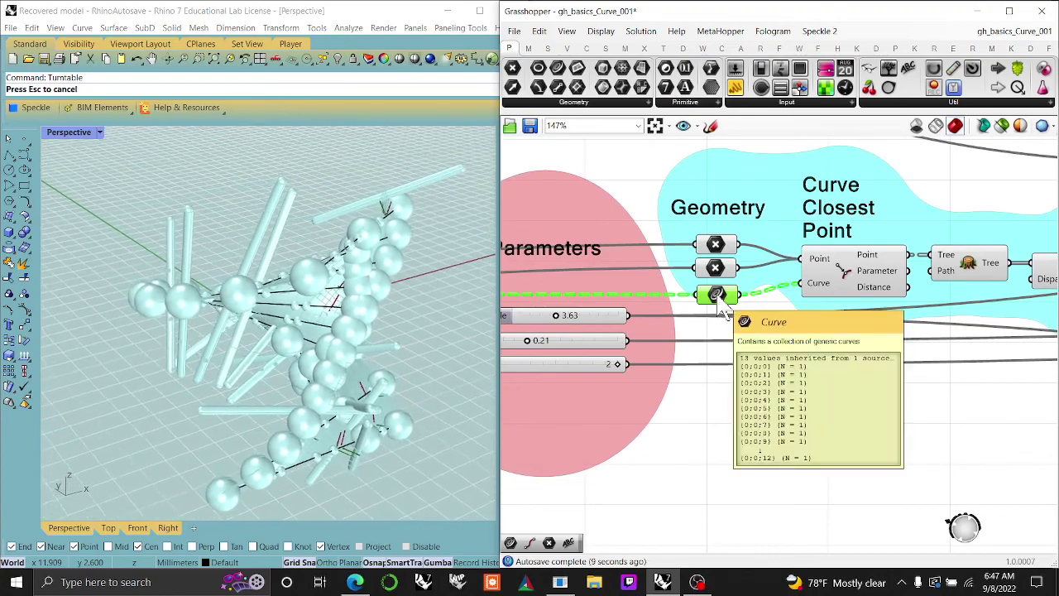
Step: Add the curve container feeding Curve Closest Point to the cyan group
{"action": "right_click", "coordinate": [719, 298]}
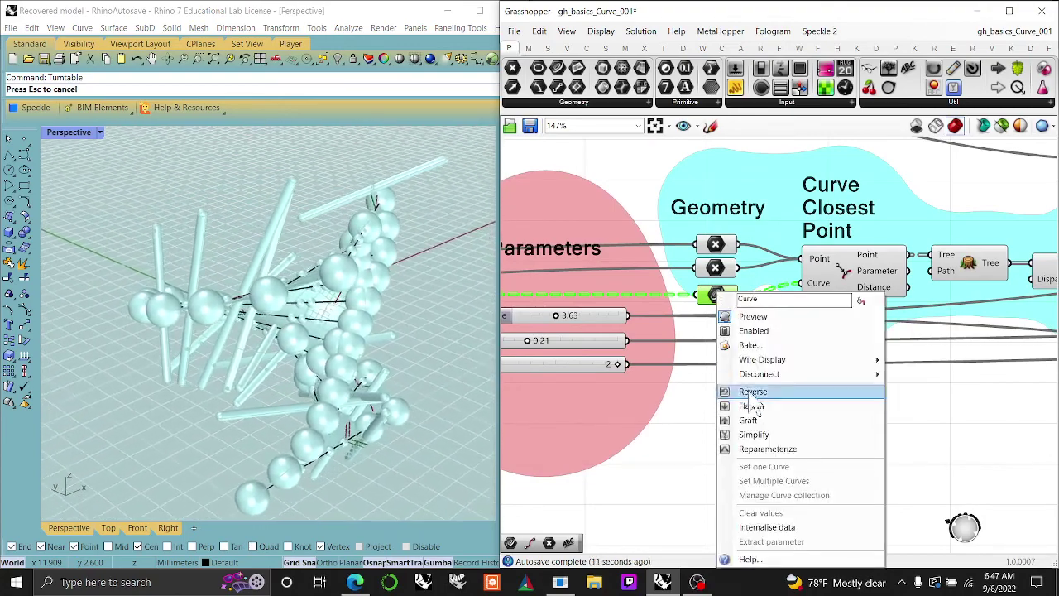
{"action": "right_click", "coordinate": [754, 279]}
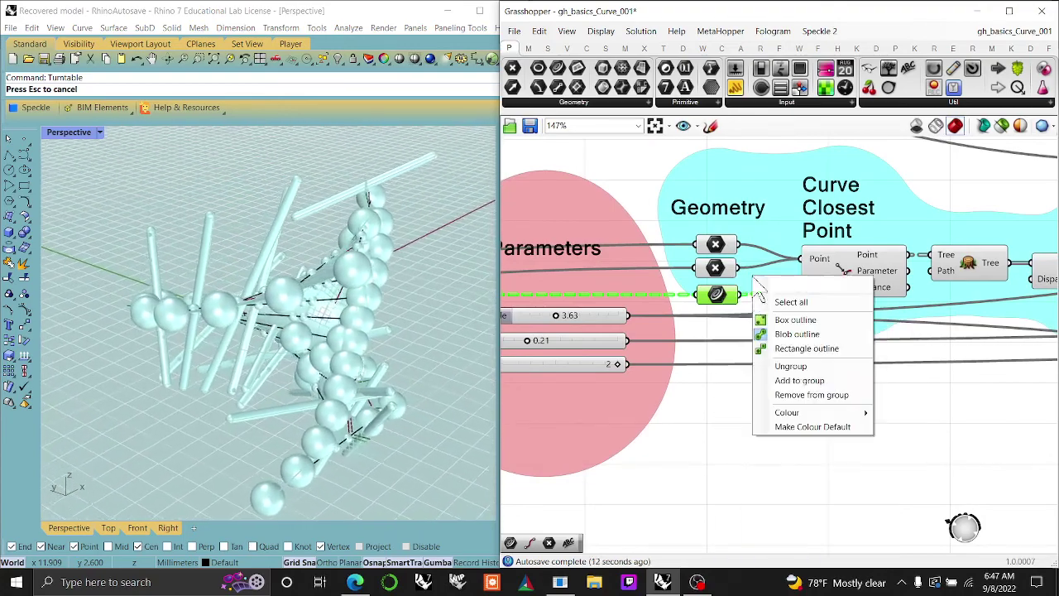
{"action": "left_click", "coordinate": [802, 381]}
Step: Follow the chain from Curve Closest Point to Dispatch and compare their previews from another angle in the Rhino viewport
{"action": "left_click", "coordinate": [856, 281]}
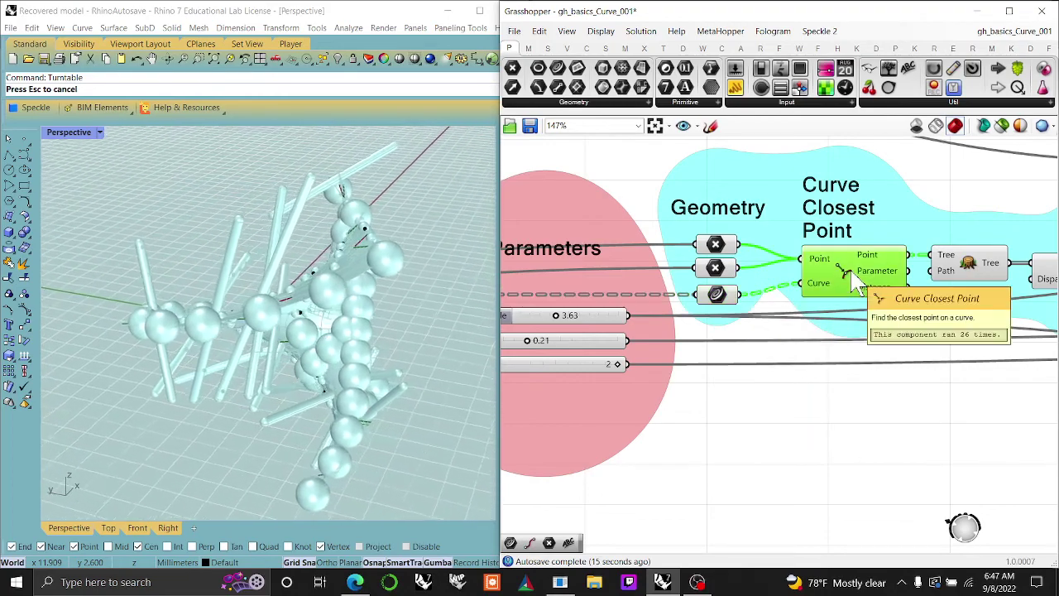
{"action": "right_click_drag", "start_coordinate": [889, 318], "coordinate": [769, 343]}
{"action": "left_click", "coordinate": [929, 303]}
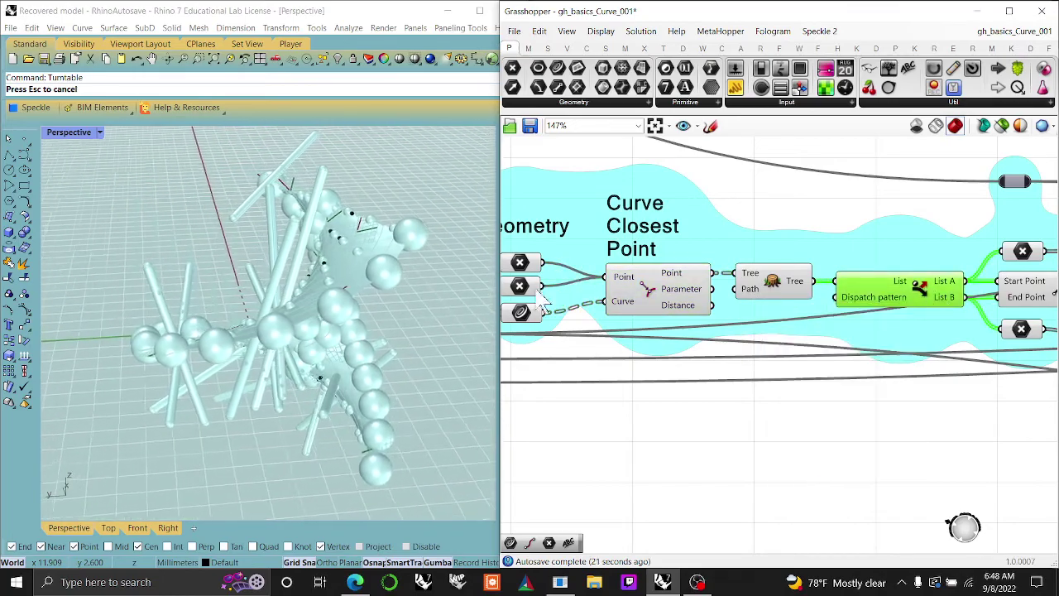
{"action": "right_click_drag", "start_coordinate": [351, 288], "coordinate": [341, 332]}
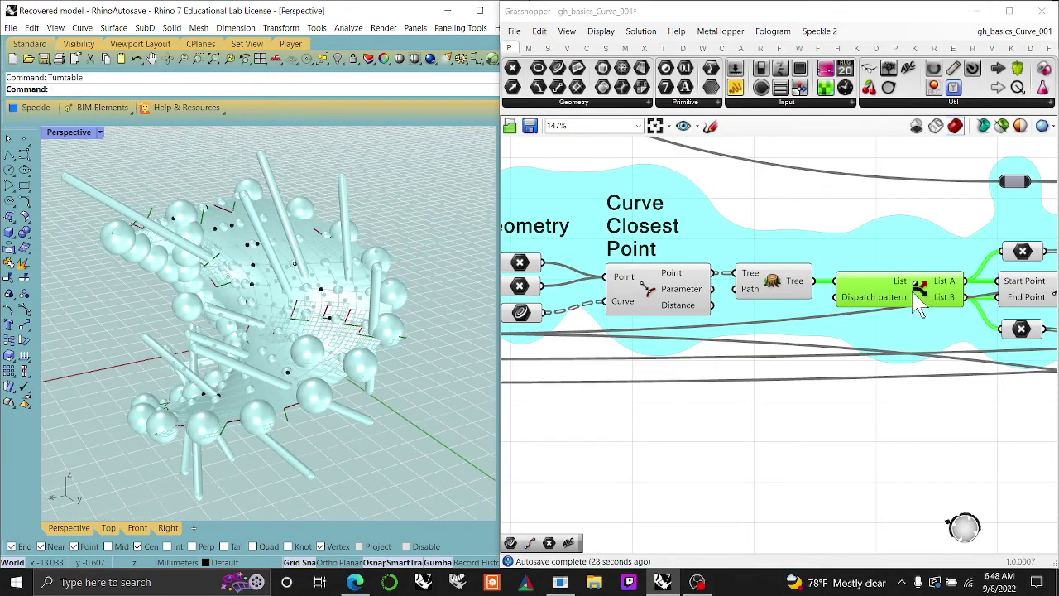
{"action": "left_click", "coordinate": [685, 304]}
{"action": "left_click", "coordinate": [885, 302]}
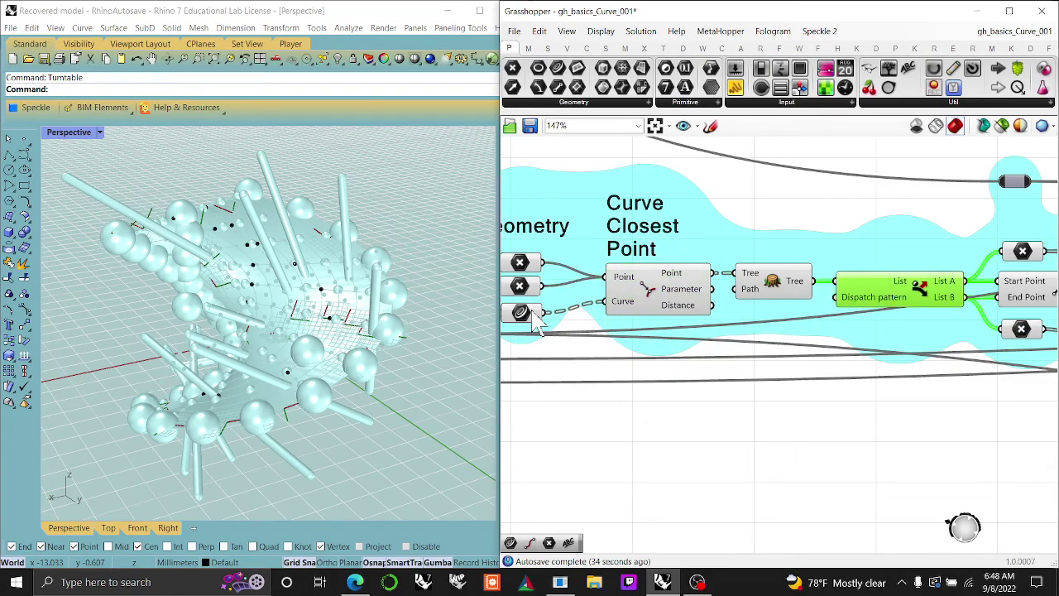
Step: Preview the two point containers and the curve container one by one, ending on Curve Closest Point
{"action": "left_click", "coordinate": [524, 279]}
{"action": "left_click", "coordinate": [527, 258]}
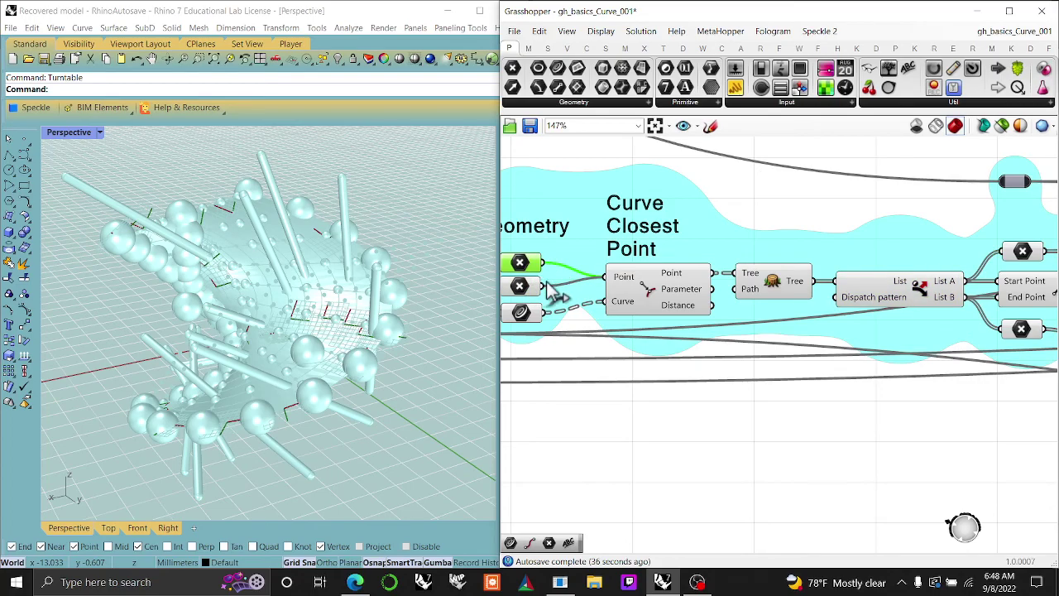
{"action": "left_click", "coordinate": [529, 284]}
{"action": "left_click", "coordinate": [525, 314]}
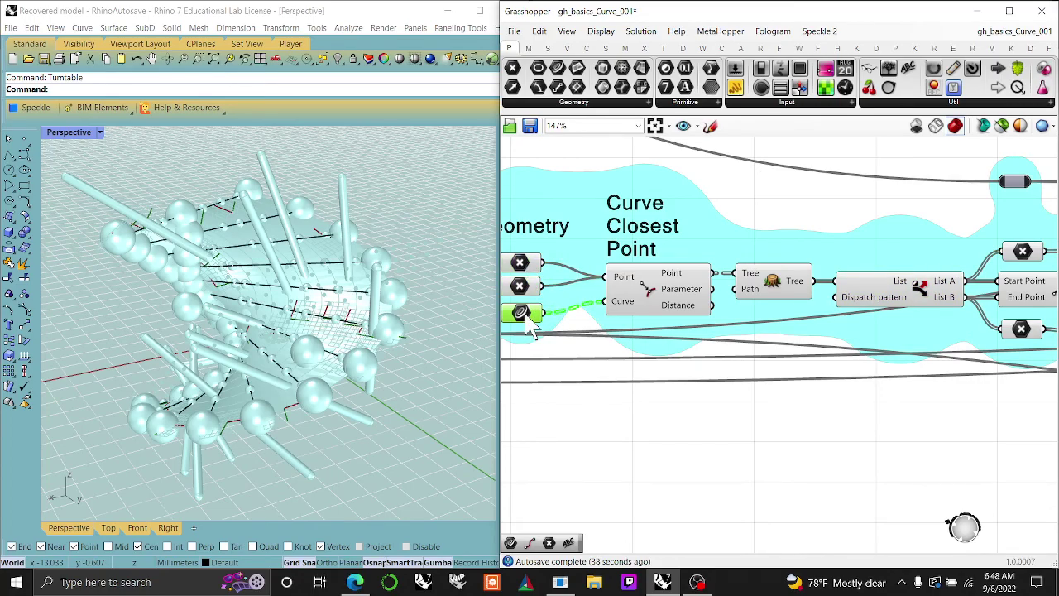
{"action": "left_click", "coordinate": [679, 298]}
Step: Examine the Line component after Dispatch in the Rhino viewport and check the two point containers beside it
{"action": "right_click_drag", "start_coordinate": [927, 381], "coordinate": [649, 405]}
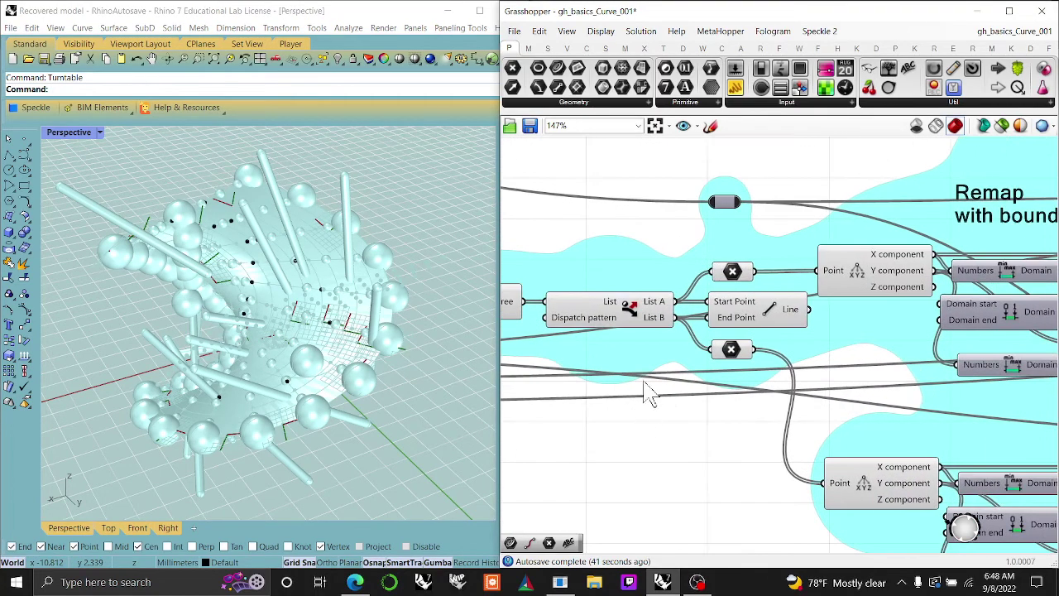
{"action": "left_click", "coordinate": [775, 323]}
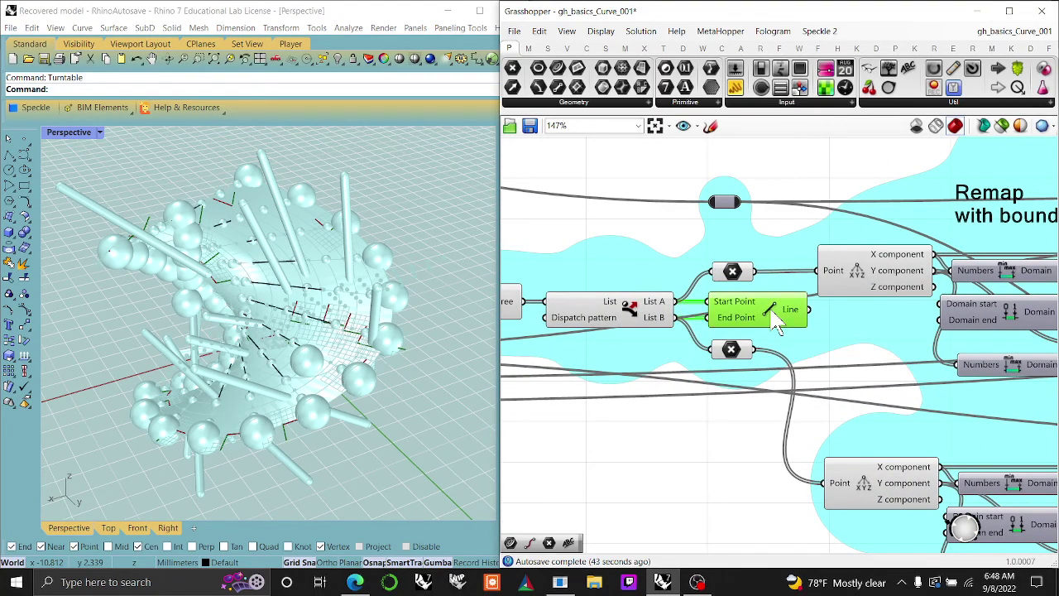
{"action": "right_click_drag", "start_coordinate": [234, 322], "coordinate": [271, 313]}
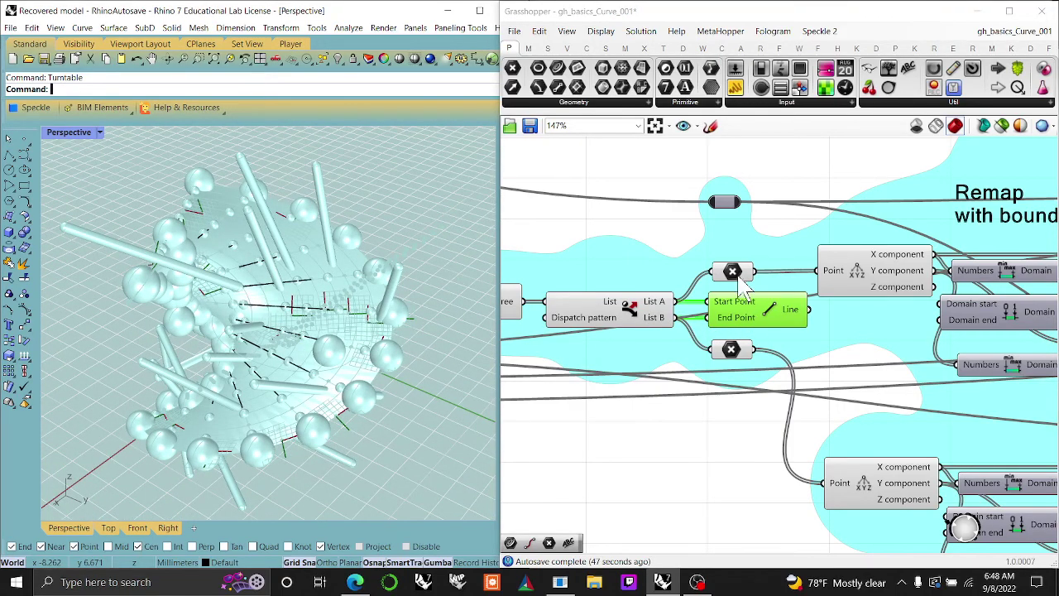
{"action": "left_click", "coordinate": [738, 275]}
{"action": "left_click", "coordinate": [742, 351]}
Step: Inspect the two Deconstruct Point components and read the Y component values of the upper one
{"action": "left_click", "coordinate": [898, 275]}
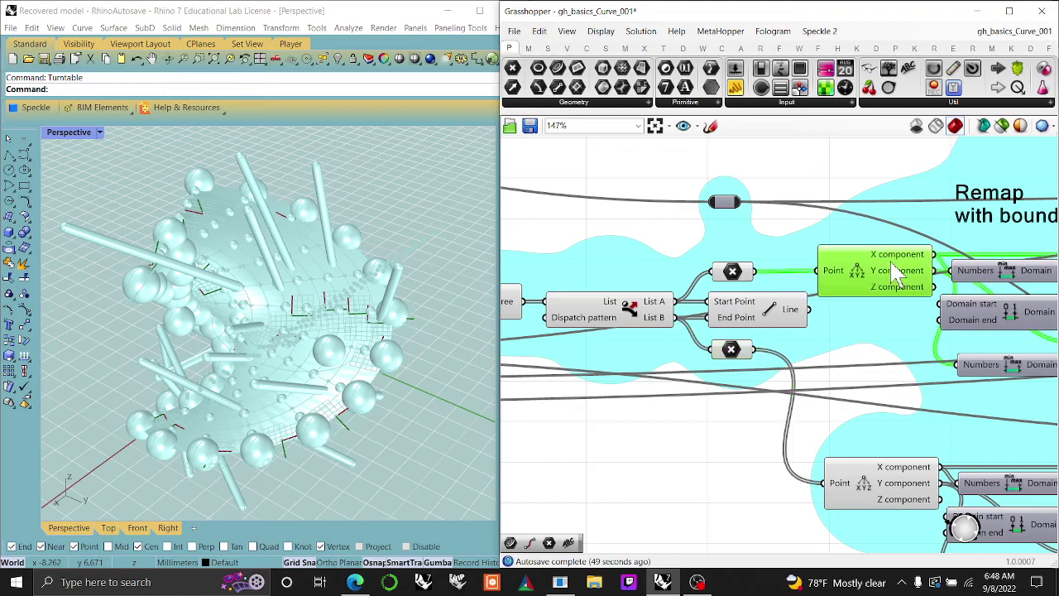
{"action": "left_click", "coordinate": [892, 503]}
{"action": "right_click_drag", "start_coordinate": [892, 504], "coordinate": [633, 480]}
{"action": "left_click", "coordinate": [631, 260]}
{"action": "mouse_move", "coordinate": [631, 258]}
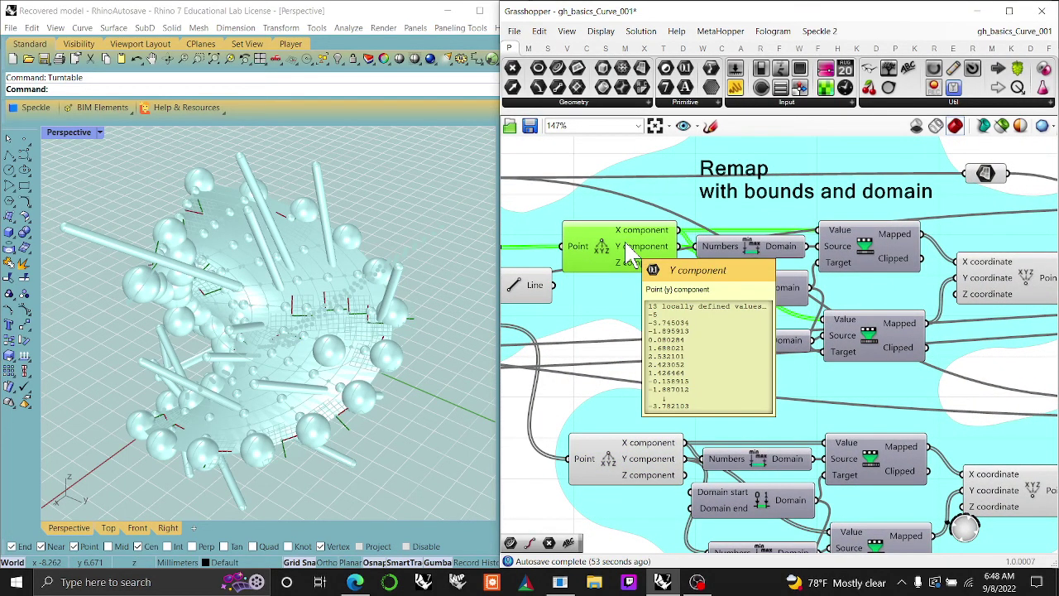
{"action": "right_click_drag", "start_coordinate": [660, 279], "coordinate": [657, 347]}
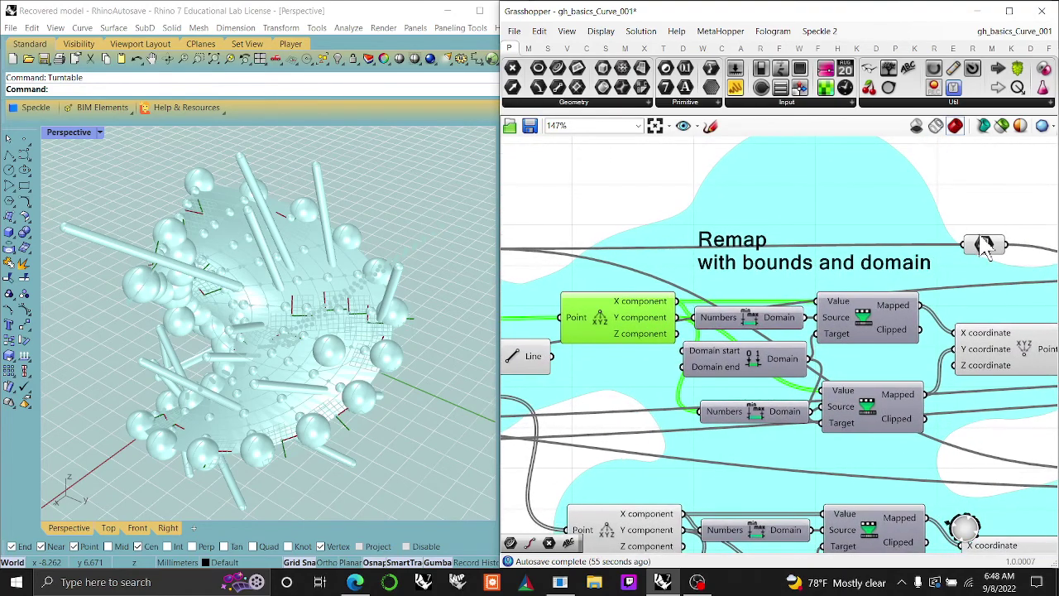
Step: Preview the surface container beside the Remap label and check the Domain output of the upper Bounds component
{"action": "left_click", "coordinate": [986, 246]}
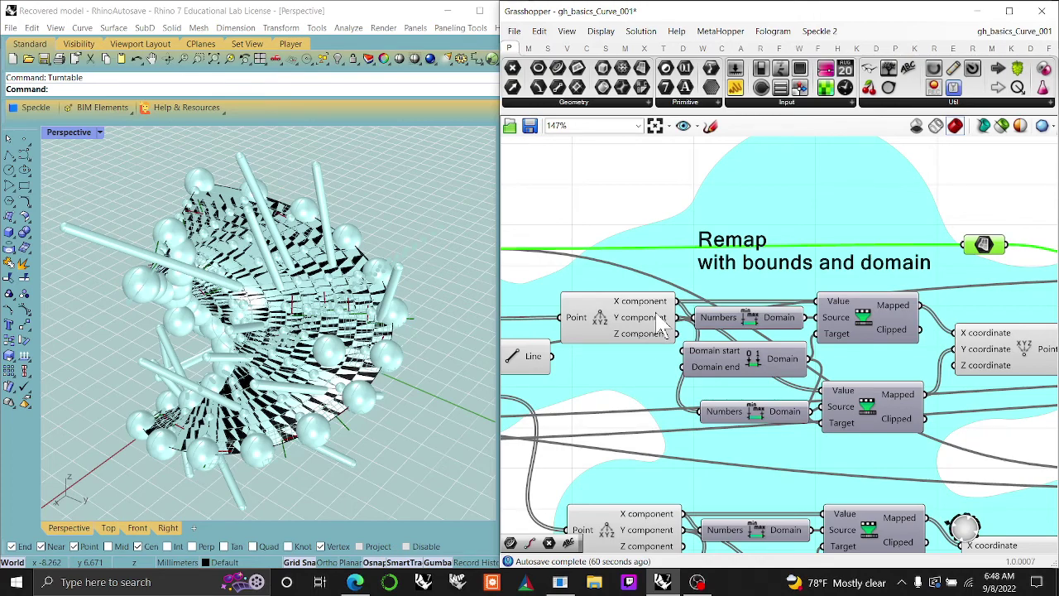
{"action": "mouse_move", "coordinate": [662, 330]}
{"action": "right_click_drag", "start_coordinate": [870, 307], "coordinate": [766, 291]}
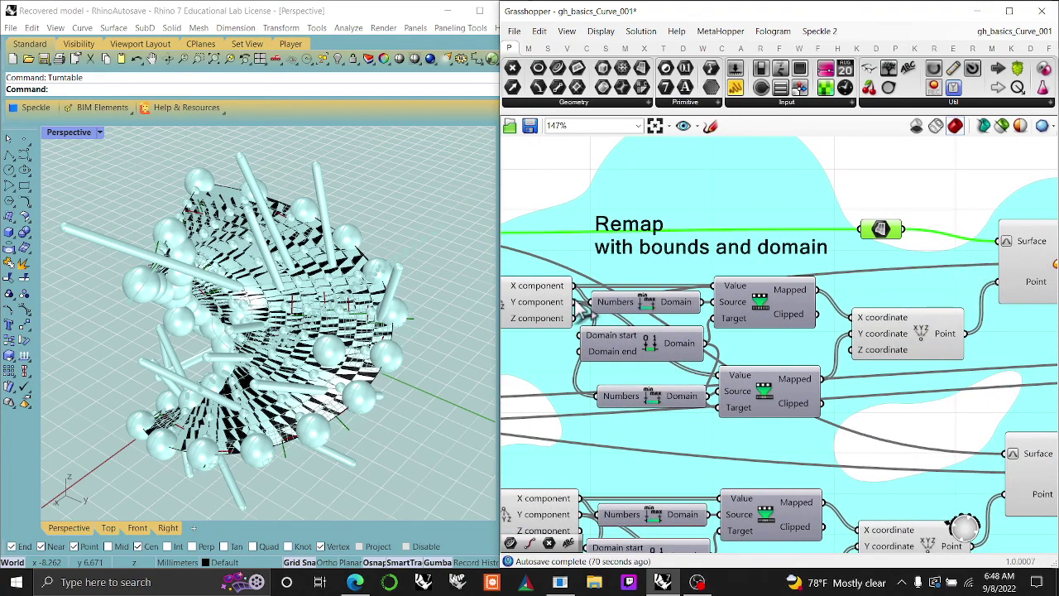
{"action": "left_click_drag", "start_coordinate": [642, 313], "coordinate": [645, 307]}
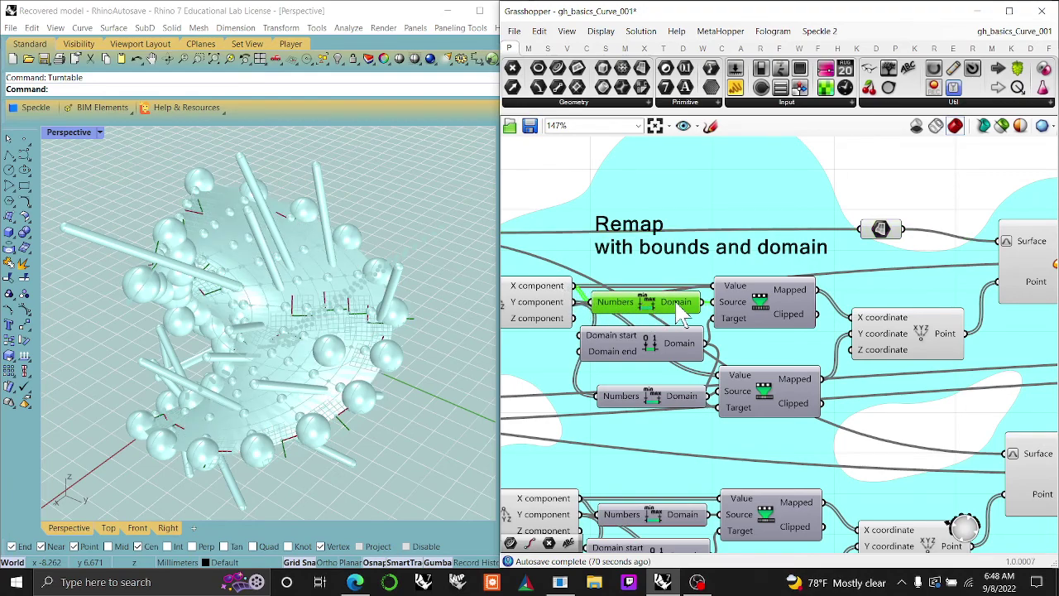
{"action": "mouse_move", "coordinate": [689, 319]}
Step: Place a panel containing 0 beside the upper Construct Domain component and wire it into Domain start
{"action": "right_click_drag", "start_coordinate": [617, 376], "coordinate": [748, 309]}
{"action": "left_click_drag", "start_coordinate": [787, 300], "coordinate": [766, 311]}
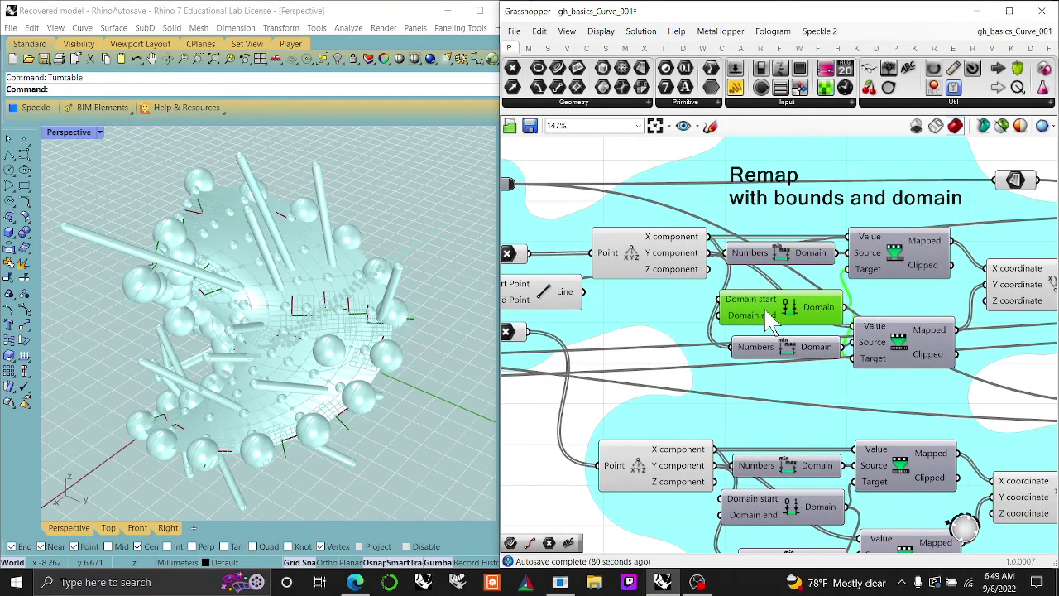
{"action": "double_click", "coordinate": [645, 308]}
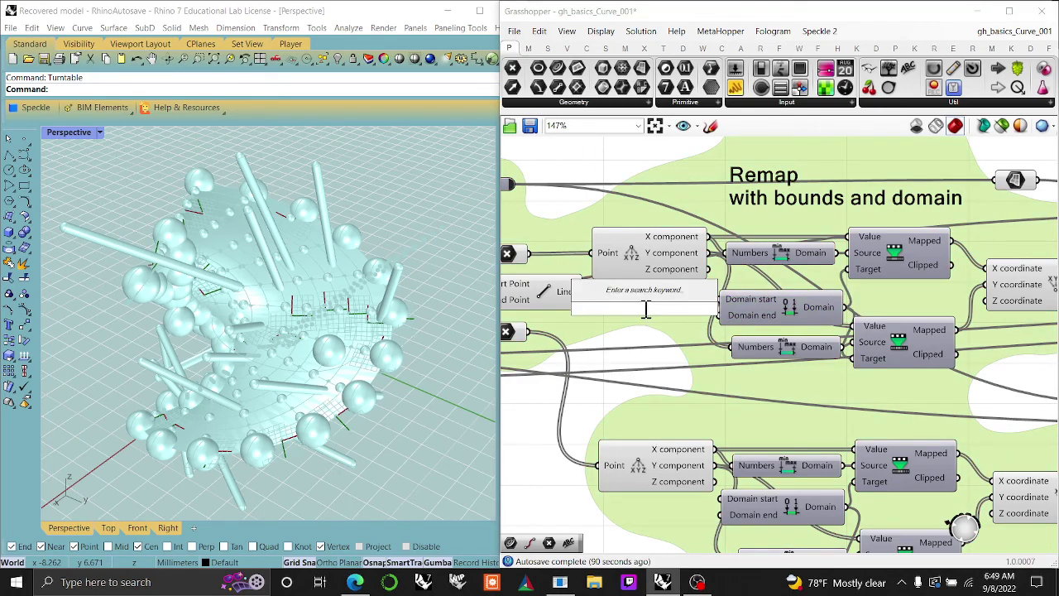
{"action": "type", "text": "panel"}
{"action": "key", "text": "Return"}
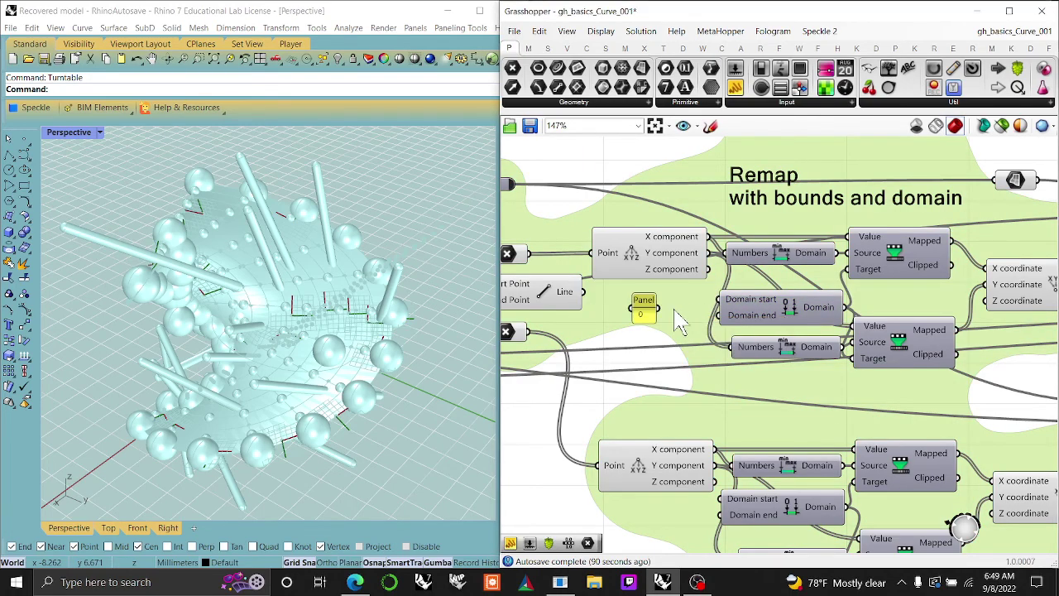
{"action": "left_click_drag", "start_coordinate": [662, 309], "coordinate": [718, 299]}
{"action": "left_click_drag", "start_coordinate": [645, 305], "coordinate": [652, 295]}
Step: Duplicate the 0 panel, set the copy to 1, and wire it into Domain end of the same Construct Domain
{"action": "key", "text": "ctrl+c"}
{"action": "key", "text": "ctrl+v"}
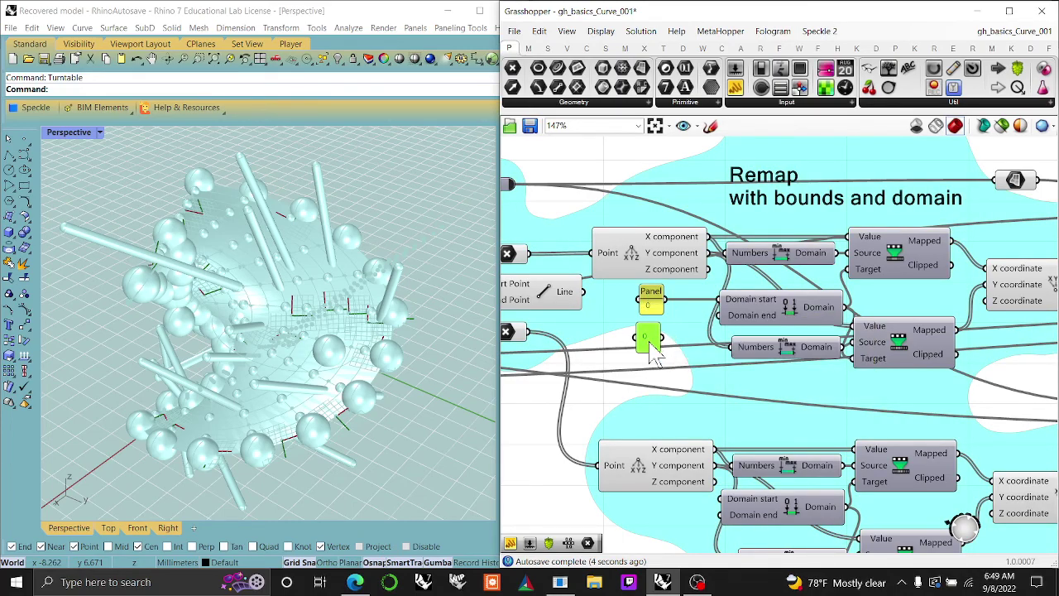
{"action": "double_click", "coordinate": [652, 321]}
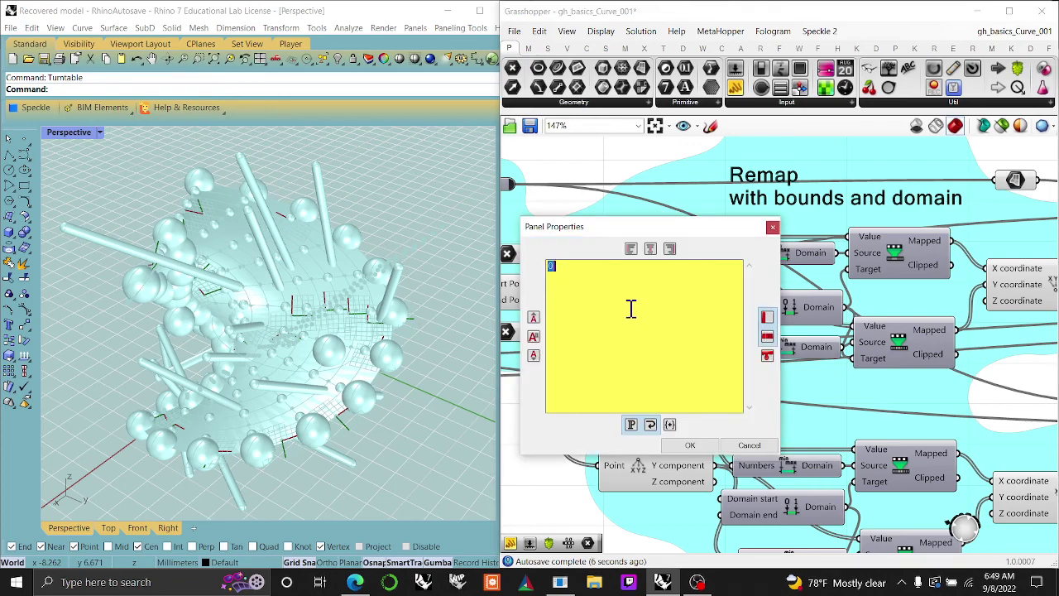
{"action": "left_click", "coordinate": [689, 445]}
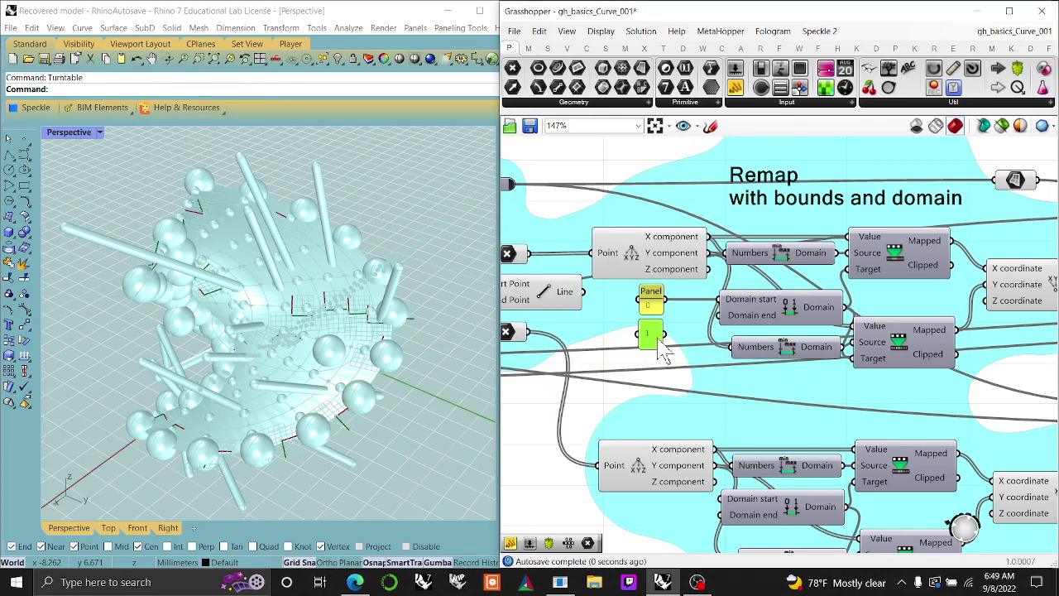
{"action": "left_click_drag", "start_coordinate": [665, 335], "coordinate": [763, 327]}
Step: Preview the upper Construct Point component and examine its remapped points up close in the Rhino viewport
{"action": "right_click_drag", "start_coordinate": [804, 322], "coordinate": [693, 315]}
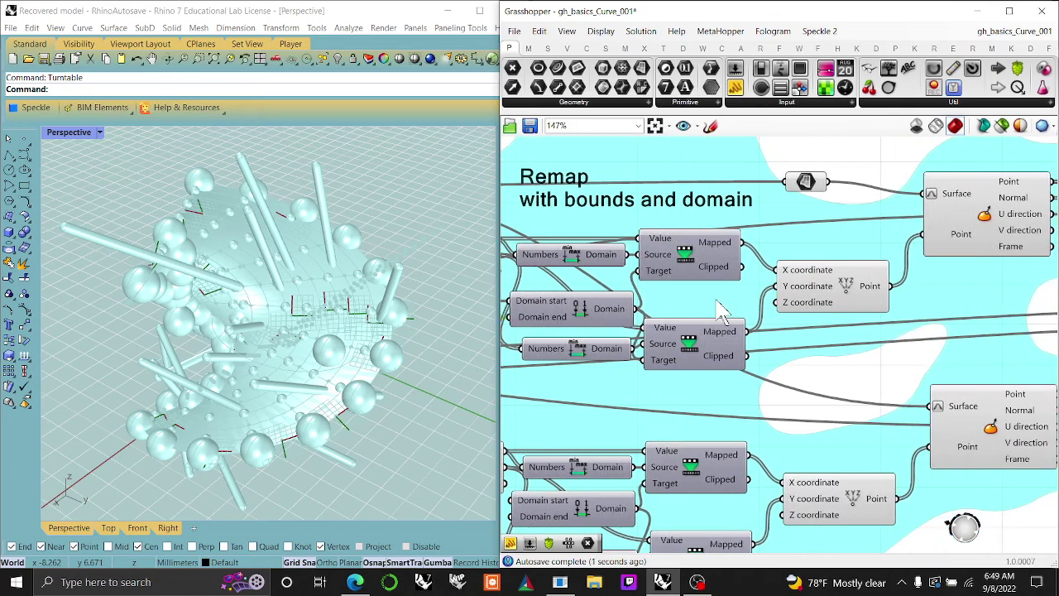
{"action": "left_click", "coordinate": [863, 302]}
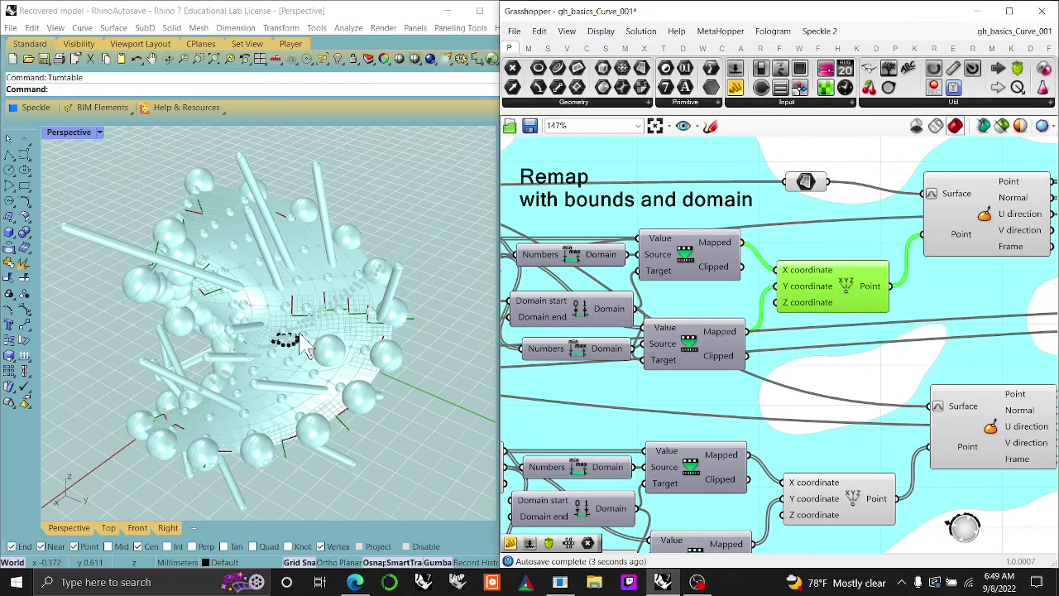
{"action": "scroll", "coordinate": [285, 360], "scroll_direction": "up", "scroll_amount": 8}
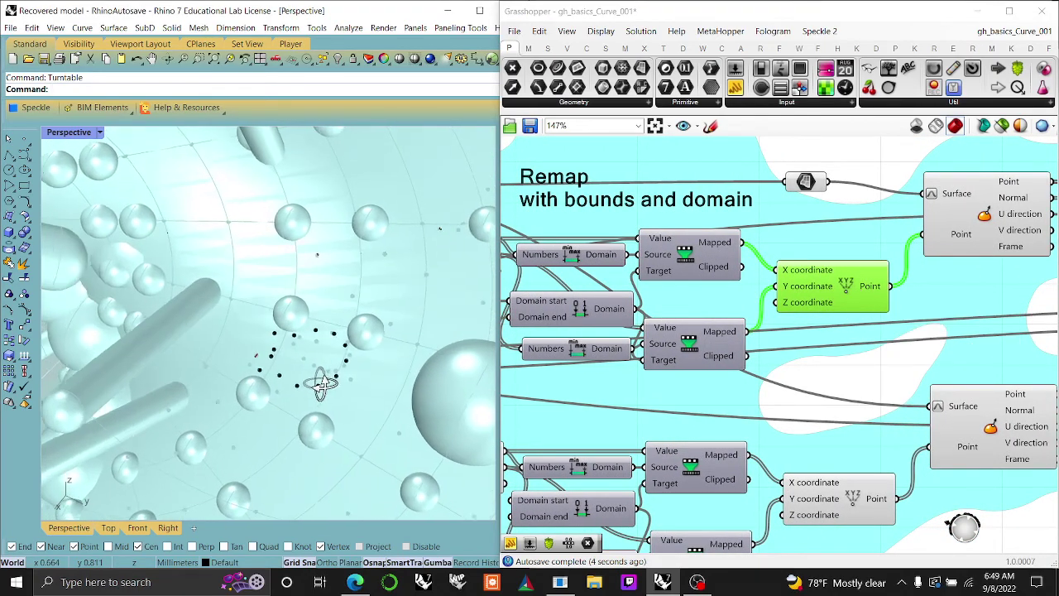
Step: Preview the surface container and the upper Evaluate Surface component, examining its frames on the model in Rhino
{"action": "right_click_drag", "start_coordinate": [910, 263], "coordinate": [769, 290]}
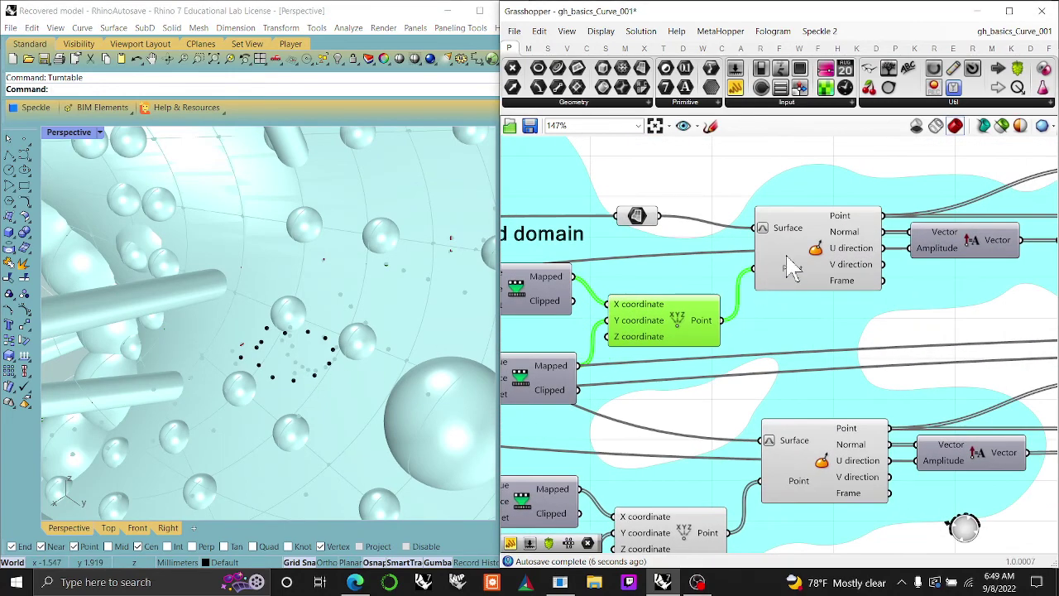
{"action": "left_click", "coordinate": [647, 216]}
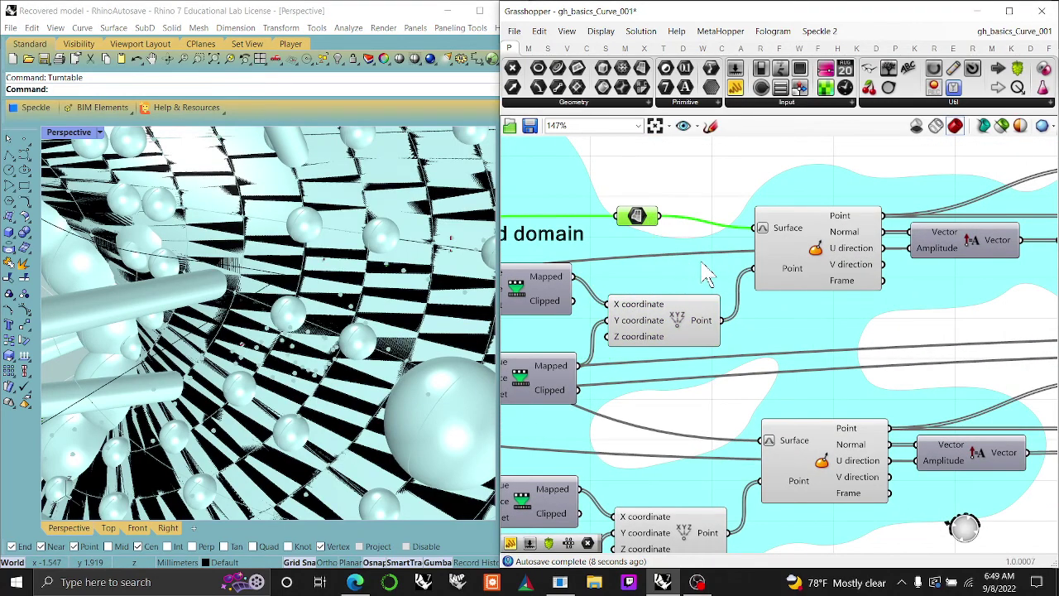
{"action": "left_click", "coordinate": [844, 259]}
{"action": "scroll", "coordinate": [357, 335], "scroll_direction": "down", "scroll_amount": 8}
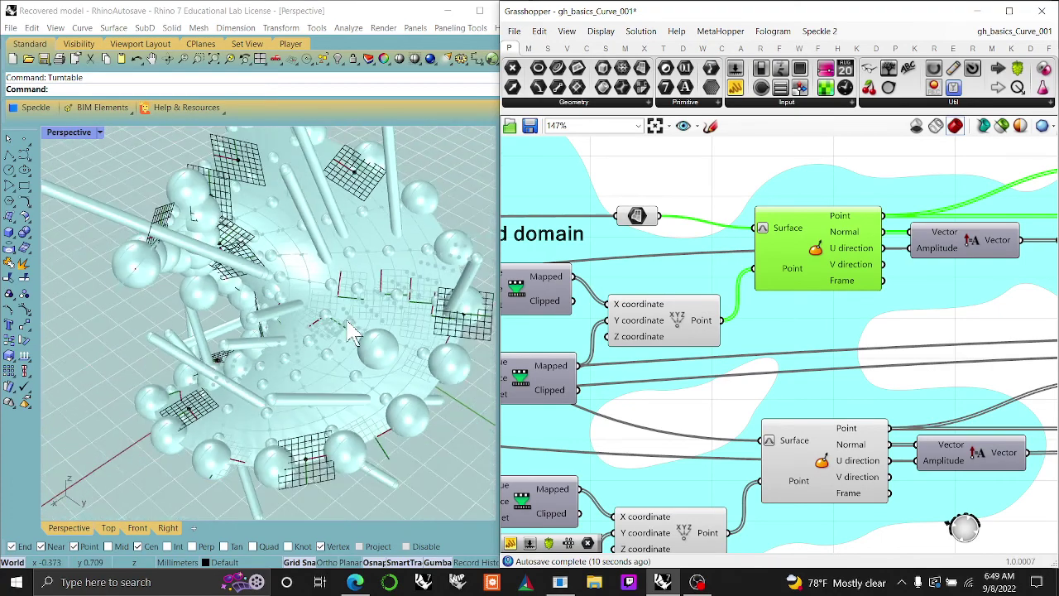
{"action": "right_click_drag", "start_coordinate": [357, 339], "coordinate": [309, 347]}
{"action": "right_click_drag", "start_coordinate": [312, 334], "coordinate": [376, 302]}
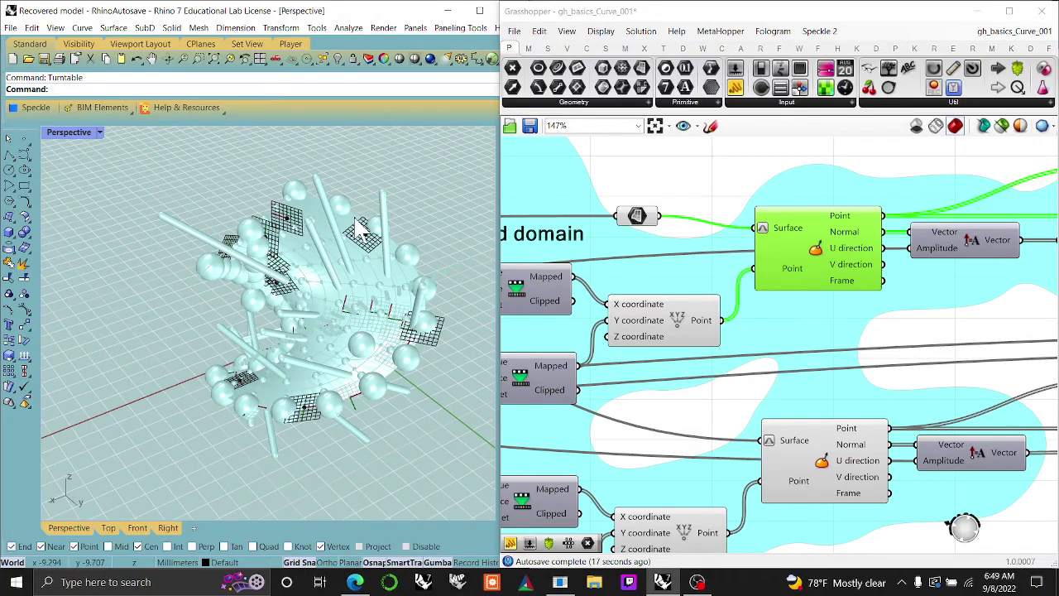
Step: Follow the Amplitude and Negative components to the upper Move component and preview its moved points
{"action": "right_click_drag", "start_coordinate": [893, 311], "coordinate": [671, 281]}
{"action": "right_click_drag", "start_coordinate": [866, 257], "coordinate": [731, 298]}
{"action": "left_click", "coordinate": [925, 256]}
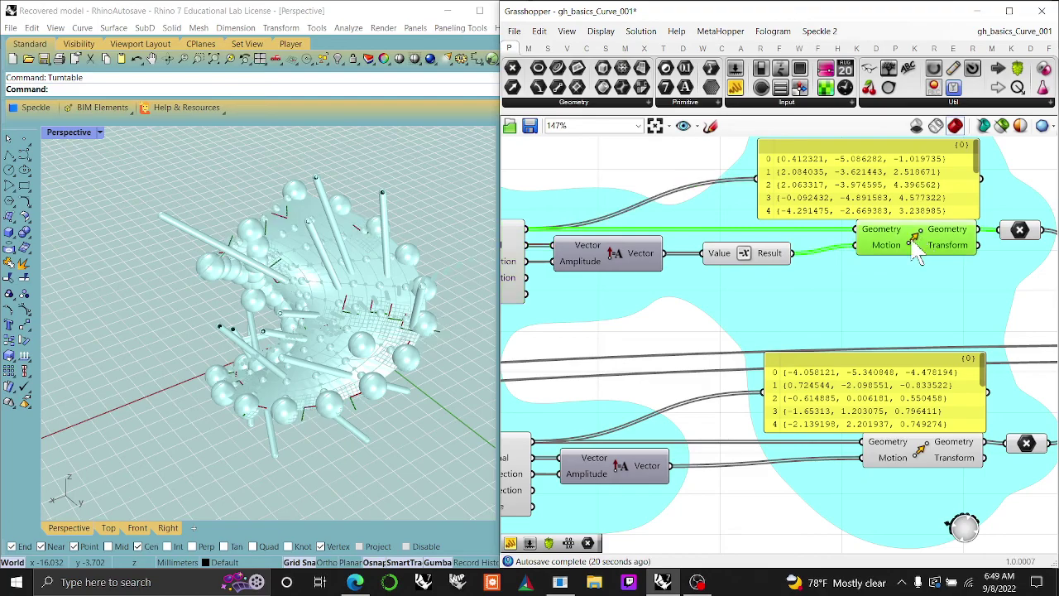
Step: Preview the final Geometry component's pipes in the Rhino viewport and return to the Remap section of the definition
{"action": "right_click_drag", "start_coordinate": [641, 355], "coordinate": [675, 332]}
{"action": "scroll", "coordinate": [691, 331], "scroll_direction": "down", "scroll_amount": 5}
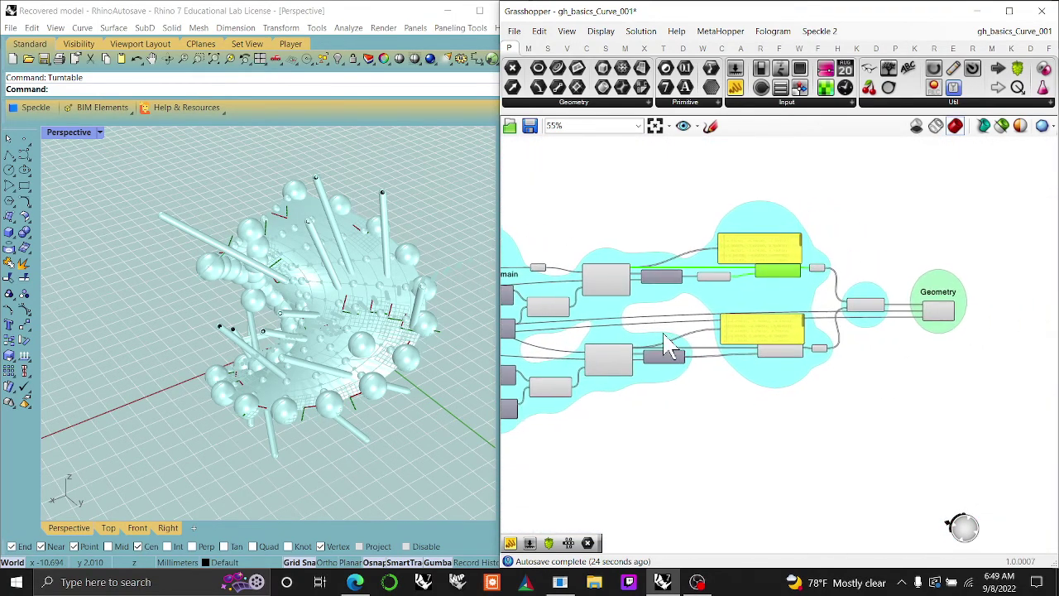
{"action": "left_click", "coordinate": [938, 319]}
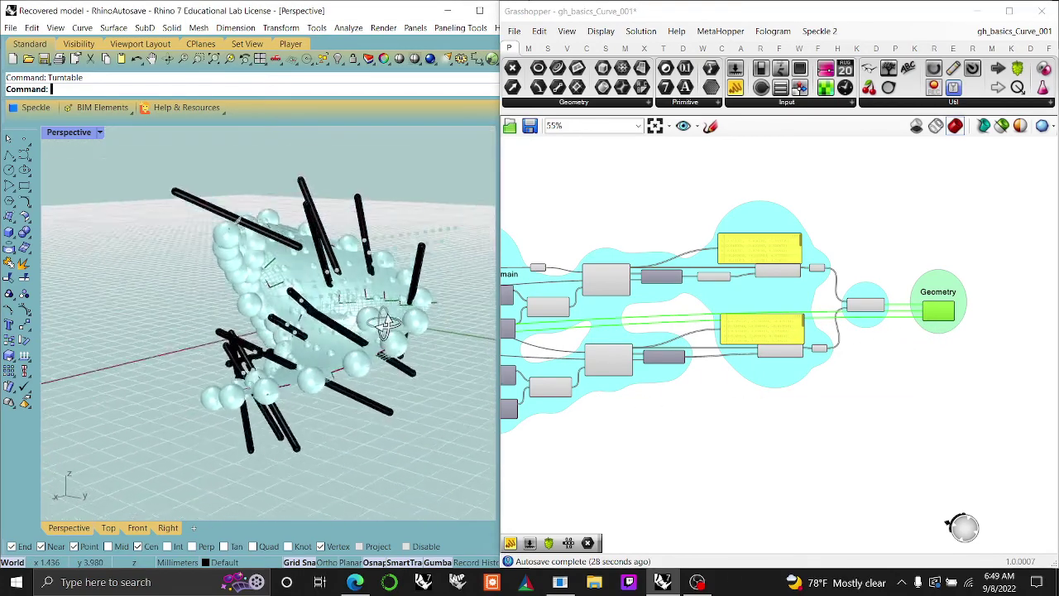
{"action": "scroll", "coordinate": [644, 362], "scroll_direction": "up", "scroll_amount": 4}
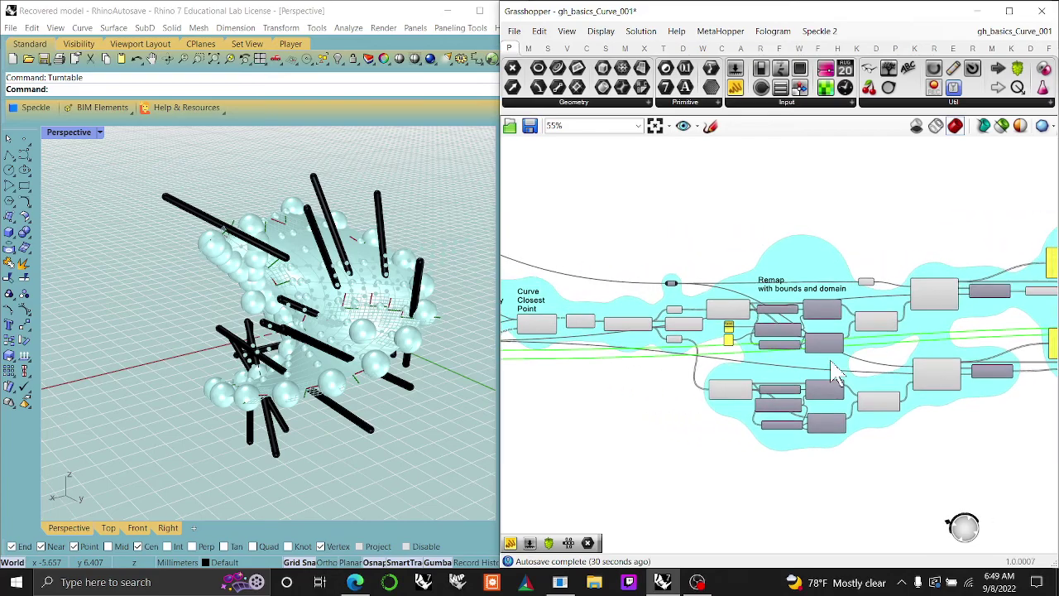
{"action": "right_click_drag", "start_coordinate": [768, 302], "coordinate": [796, 306]}
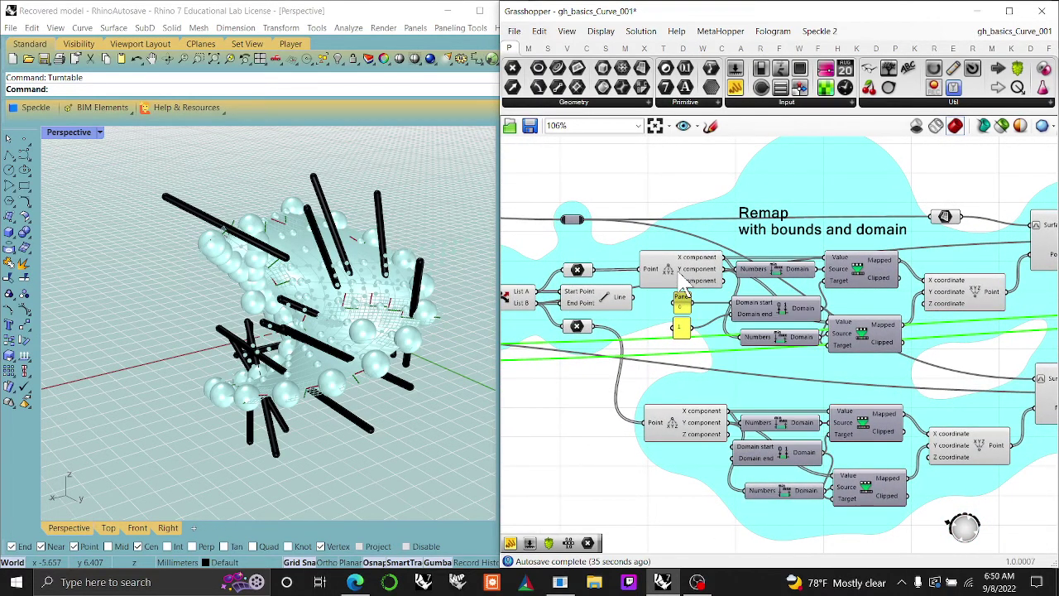
Step: Select the whole Sandbox pipe chain, from the Parameters sliders to the final Geometry group, and examine its output in the Rhino viewport
{"action": "right_click_drag", "start_coordinate": [665, 371], "coordinate": [846, 386]}
{"action": "right_click_drag", "start_coordinate": [732, 390], "coordinate": [701, 379]}
{"action": "scroll", "coordinate": [787, 398], "scroll_direction": "down", "scroll_amount": 8}
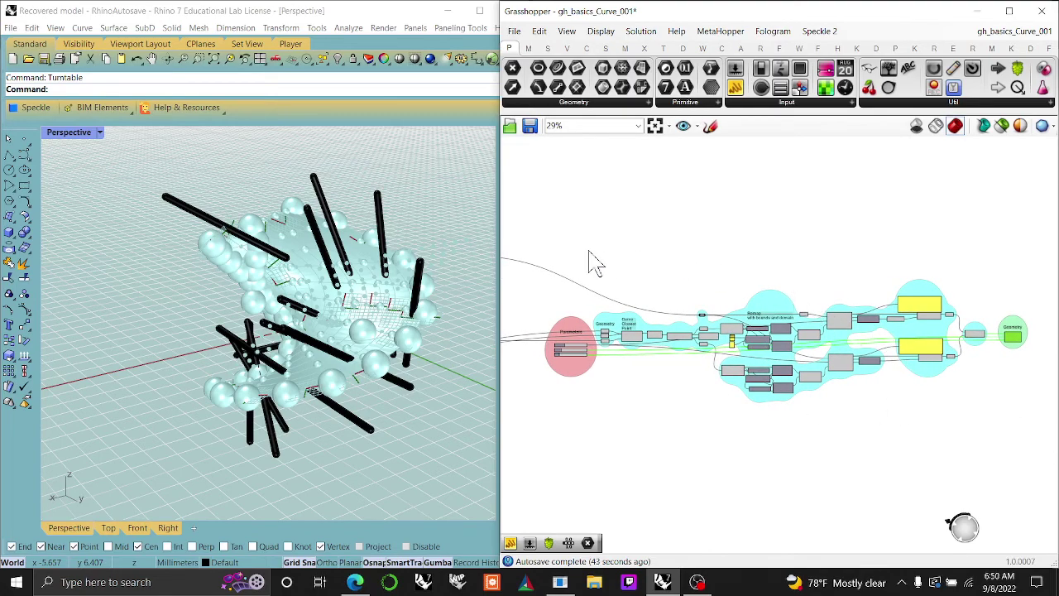
{"action": "left_click_drag", "start_coordinate": [1047, 447], "coordinate": [546, 267]}
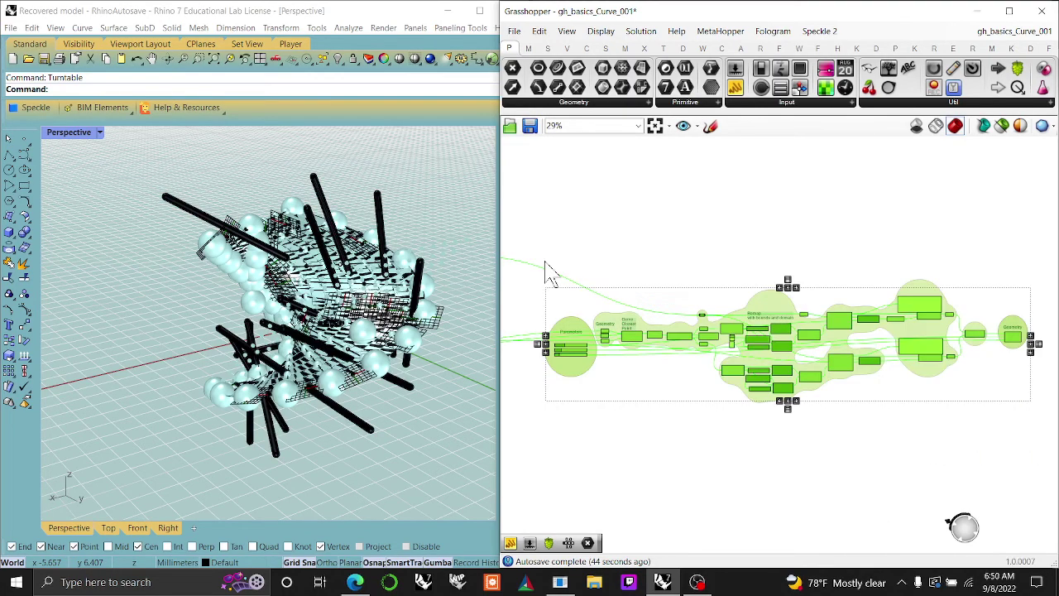
{"action": "right_click_drag", "start_coordinate": [345, 277], "coordinate": [388, 202]}
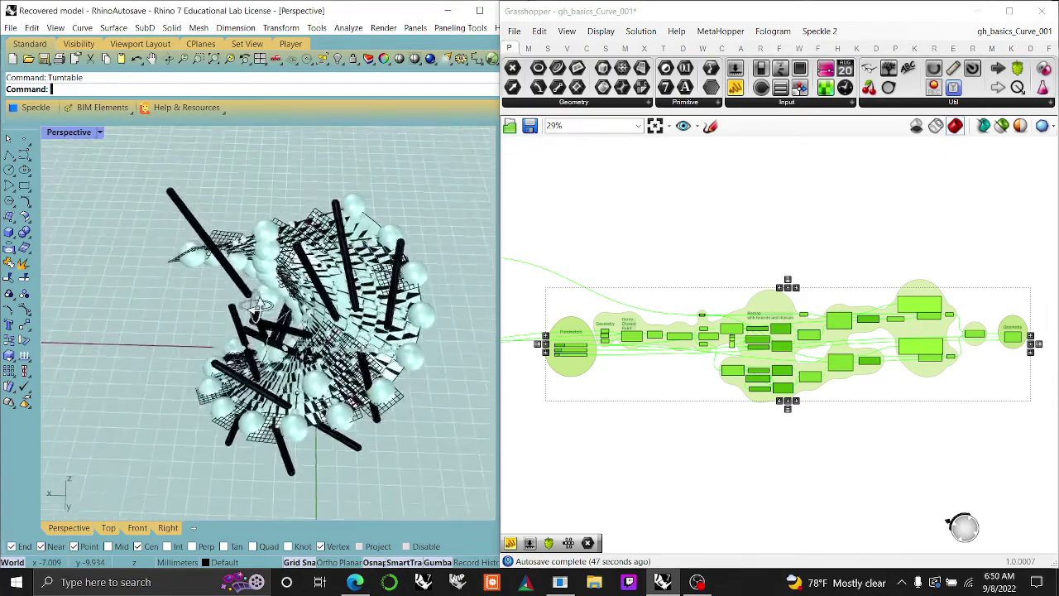
{"action": "right_click_drag", "start_coordinate": [574, 437], "coordinate": [668, 451]}
{"action": "left_click", "coordinate": [767, 453]}
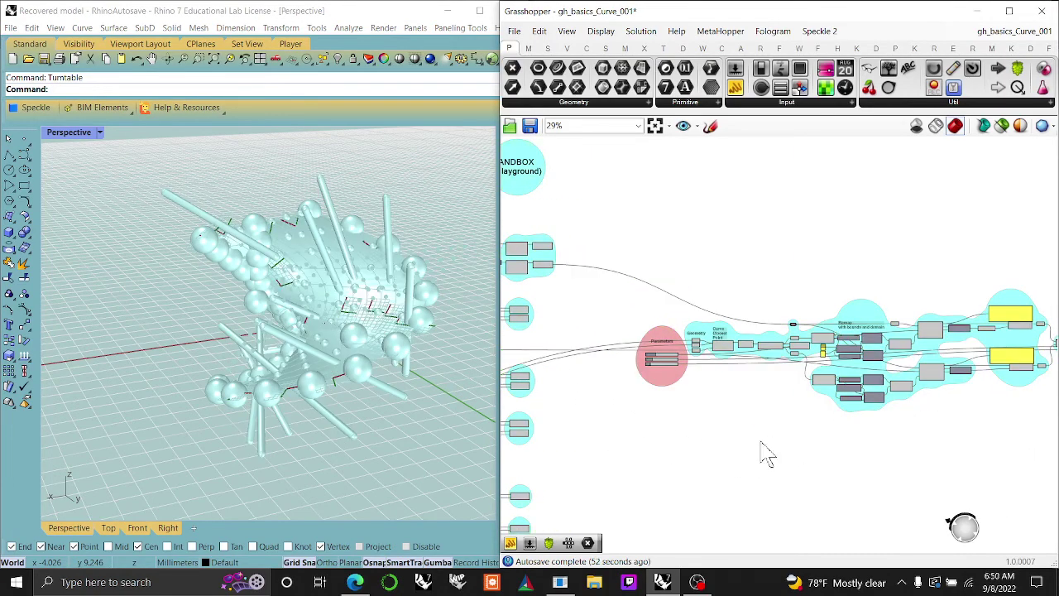
Step: Duplicate the entire pipe chain with its Parameters and Geometry groups and place the copy directly below the original
{"action": "right_click_drag", "start_coordinate": [934, 456], "coordinate": [875, 443]}
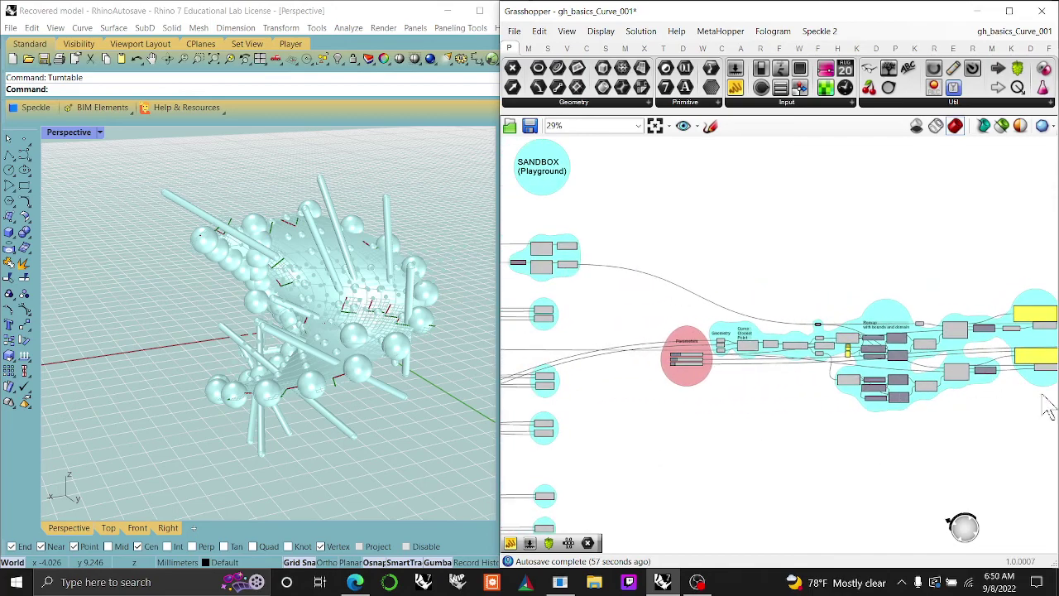
{"action": "scroll", "coordinate": [827, 430], "scroll_direction": "down", "scroll_amount": 3}
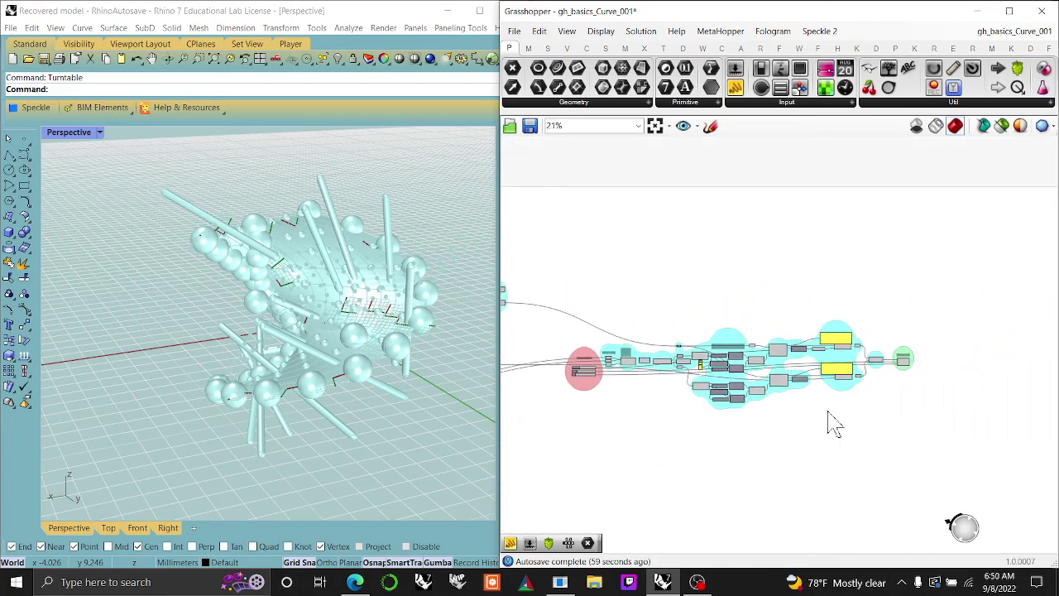
{"action": "mouse_move", "coordinate": [941, 432]}
{"action": "left_mouse_down"}
{"action": "mouse_move", "coordinate": [536, 307]}
{"action": "mouse_move", "coordinate": [532, 273]}
{"action": "mouse_move", "coordinate": [807, 434]}
{"action": "mouse_move", "coordinate": [935, 442]}
{"action": "left_mouse_up"}
{"action": "key", "text": "ctrl+c"}
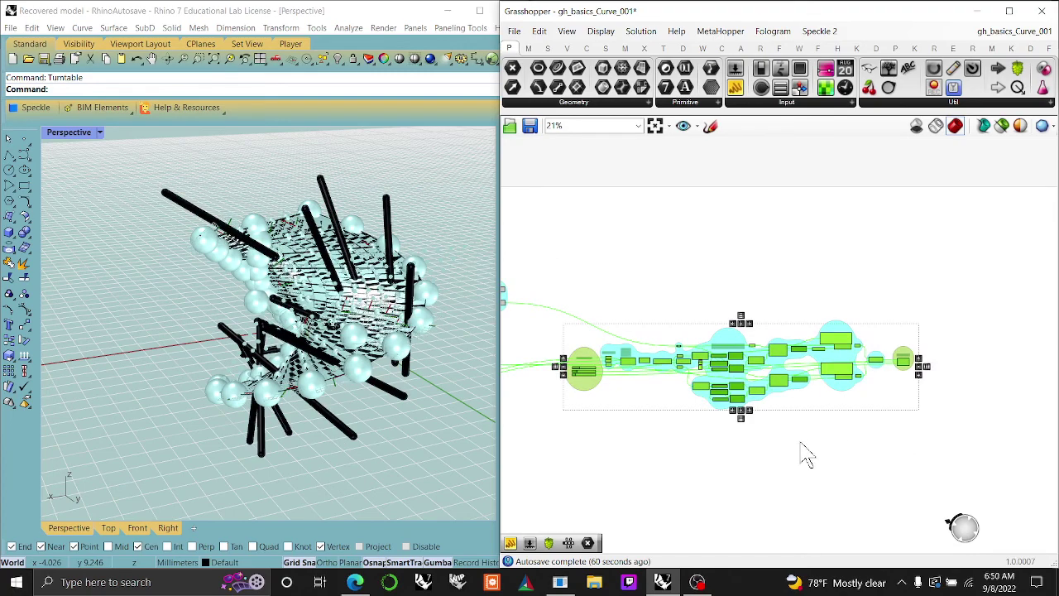
{"action": "key", "text": "ctrl+v"}
{"action": "left_click_drag", "start_coordinate": [738, 367], "coordinate": [740, 452]}
{"action": "right_click_drag", "start_coordinate": [722, 451], "coordinate": [709, 337]}
{"action": "left_click", "coordinate": [702, 437]}
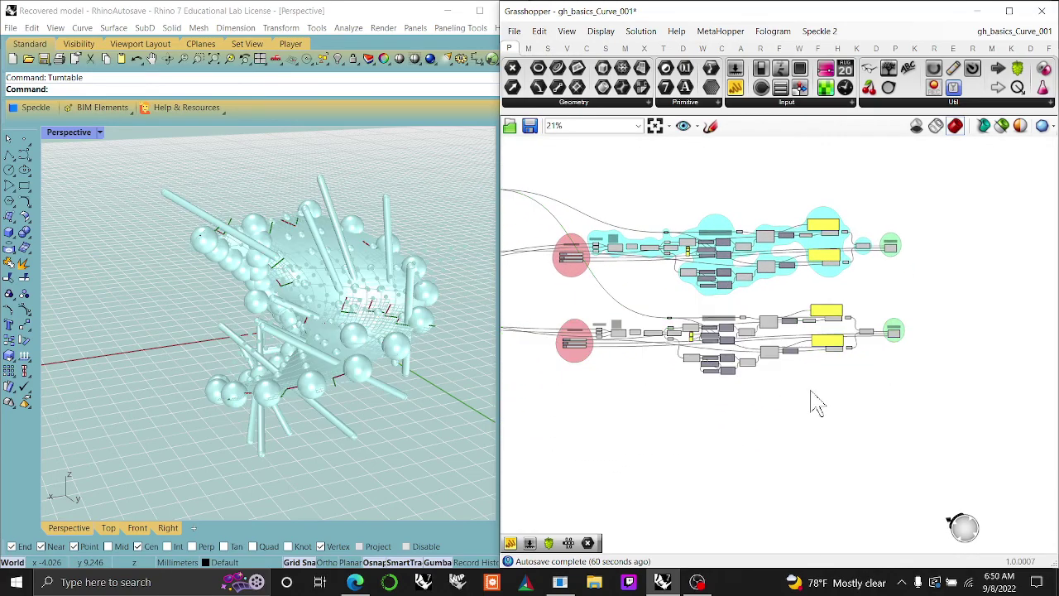
Step: Cluster all components between the Parameters sliders and the final Pipe component in the copied chain
{"action": "scroll", "coordinate": [802, 393], "scroll_direction": "up", "scroll_amount": 4}
{"action": "left_click_drag", "start_coordinate": [1000, 422], "coordinate": [559, 300]}
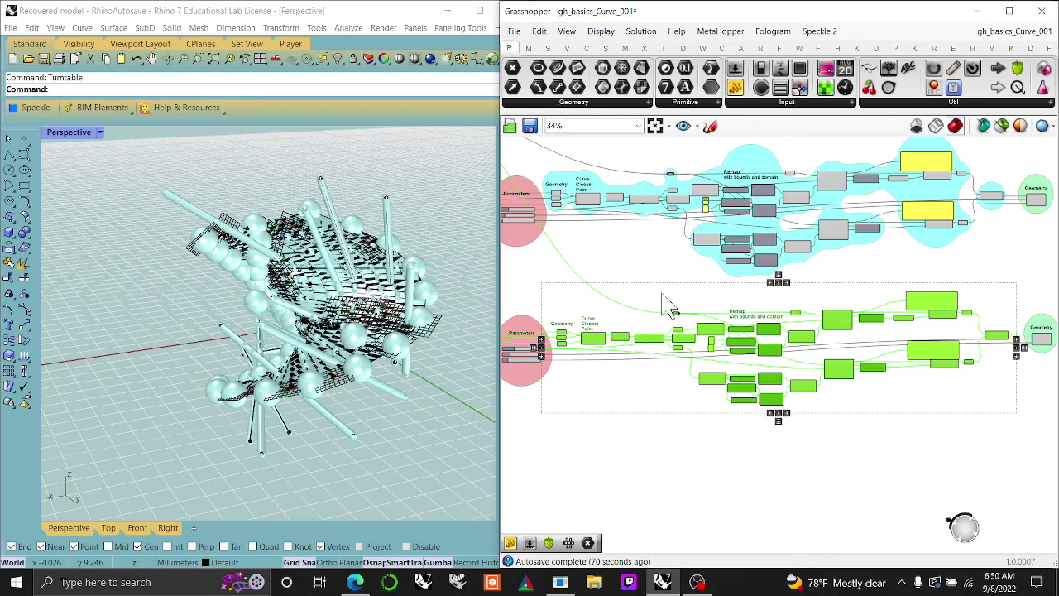
{"action": "middle_click", "coordinate": [638, 455]}
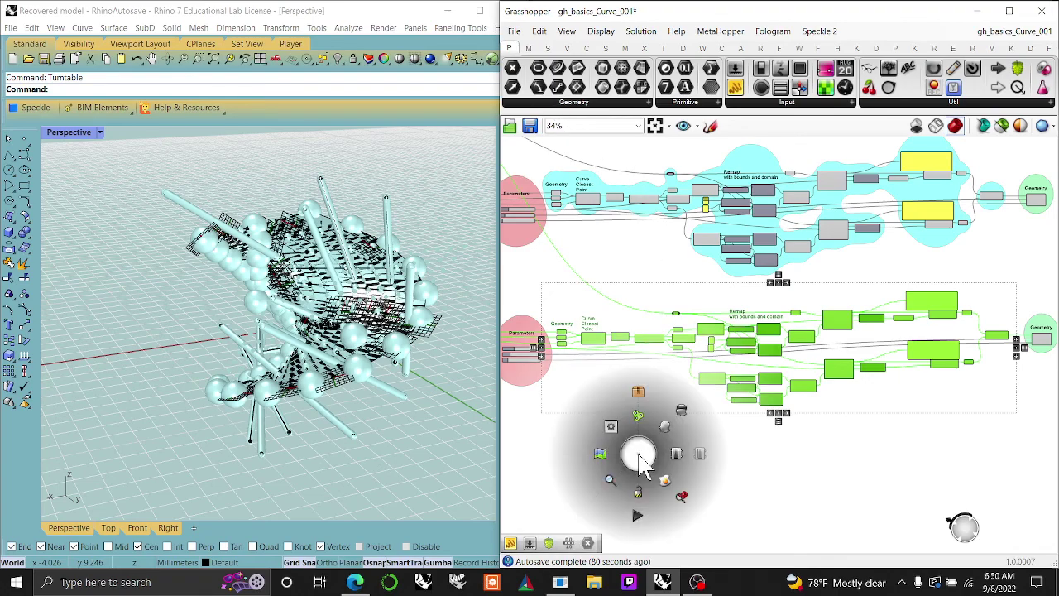
{"action": "left_click", "coordinate": [638, 394]}
{"action": "left_click_drag", "start_coordinate": [780, 360], "coordinate": [775, 334]}
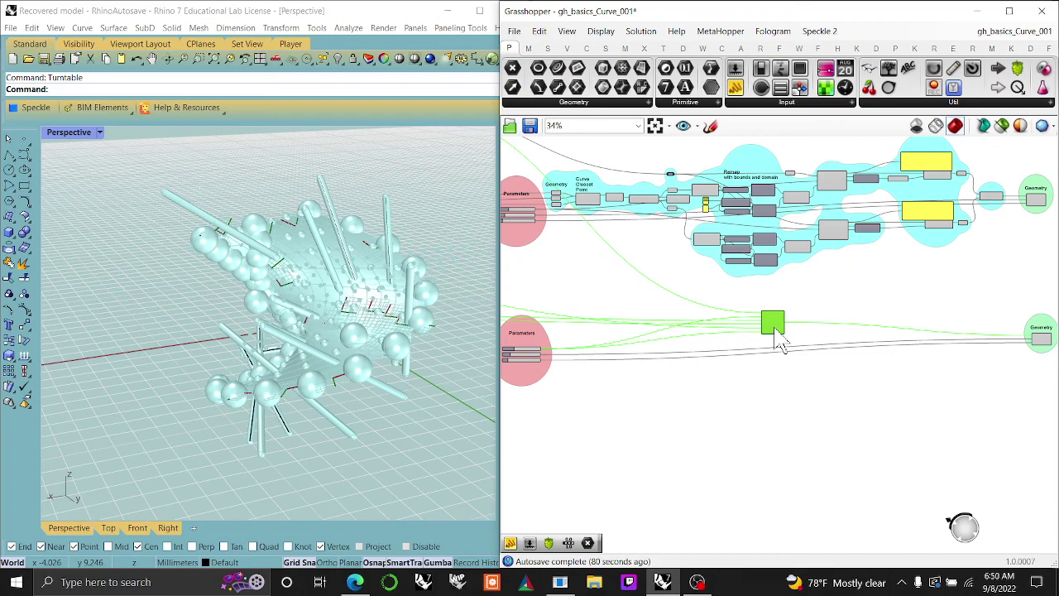
Step: Try moving the copied chain's Pipe component next to the cluster, and undo the move
{"action": "left_click_drag", "start_coordinate": [1040, 344], "coordinate": [801, 349]}
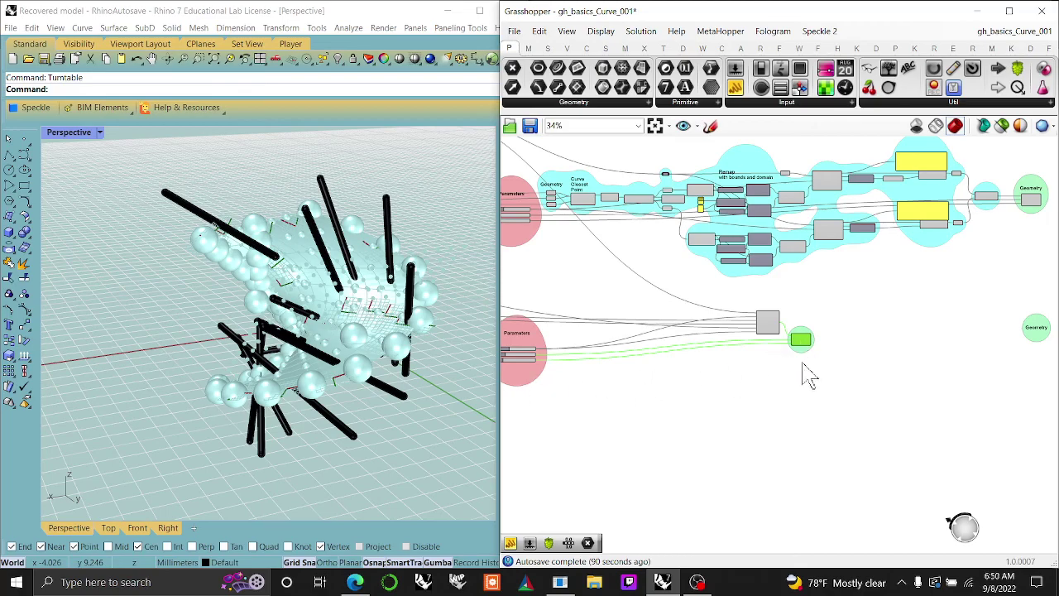
{"action": "scroll", "coordinate": [823, 343], "scroll_direction": "up", "scroll_amount": 4}
{"action": "right_click_drag", "start_coordinate": [874, 371], "coordinate": [686, 400]}
{"action": "scroll", "coordinate": [699, 410], "scroll_direction": "down", "scroll_amount": 3}
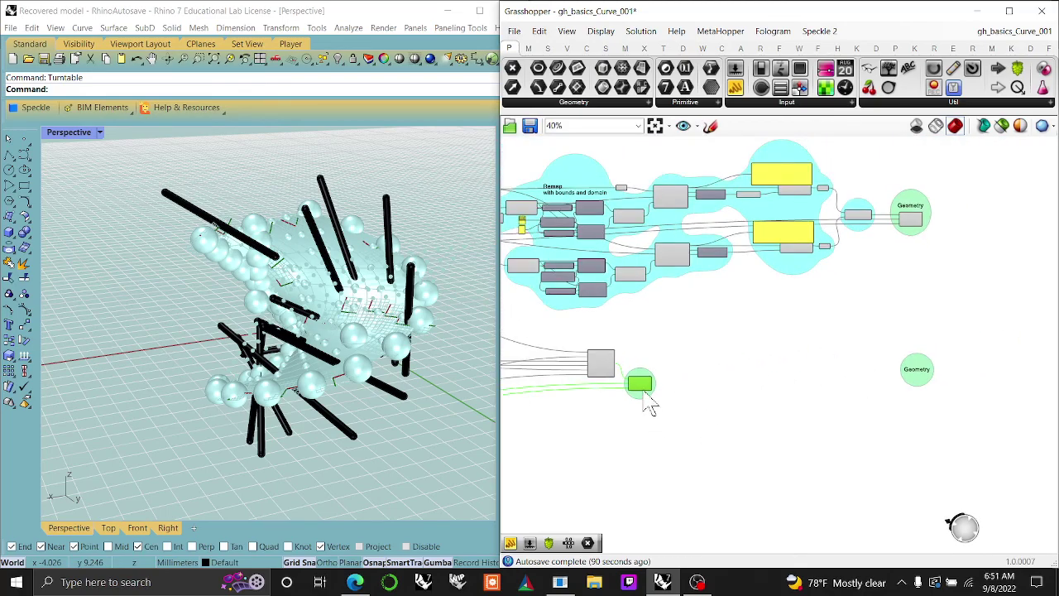
{"action": "key", "text": "ctrl+z"}
Step: Take the Pipe component out of the copied Geometry group and add it back to the group
{"action": "scroll", "coordinate": [927, 405], "scroll_direction": "up", "scroll_amount": 6}
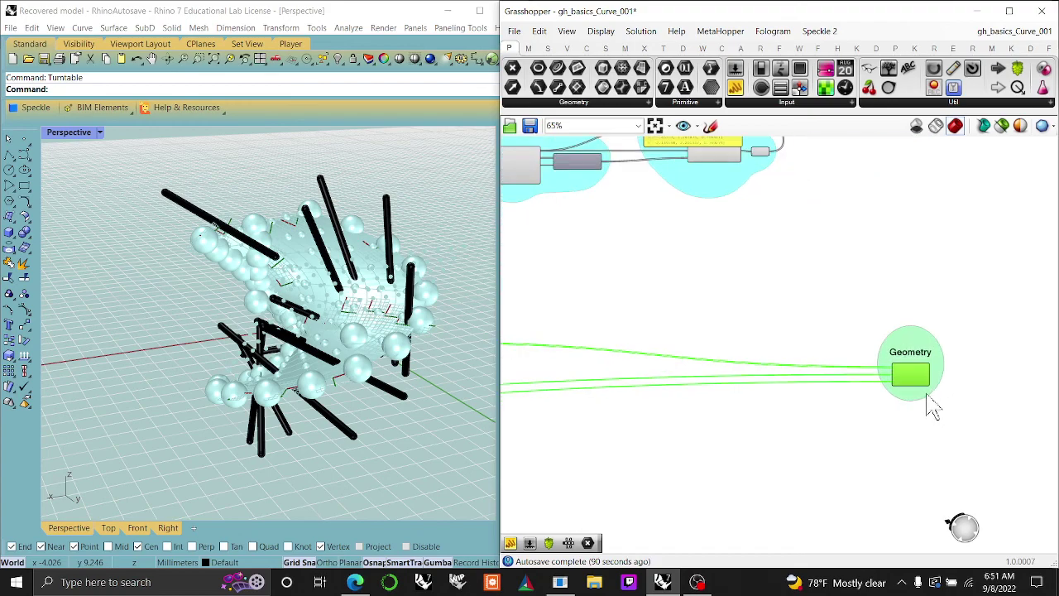
{"action": "right_click", "coordinate": [960, 352]}
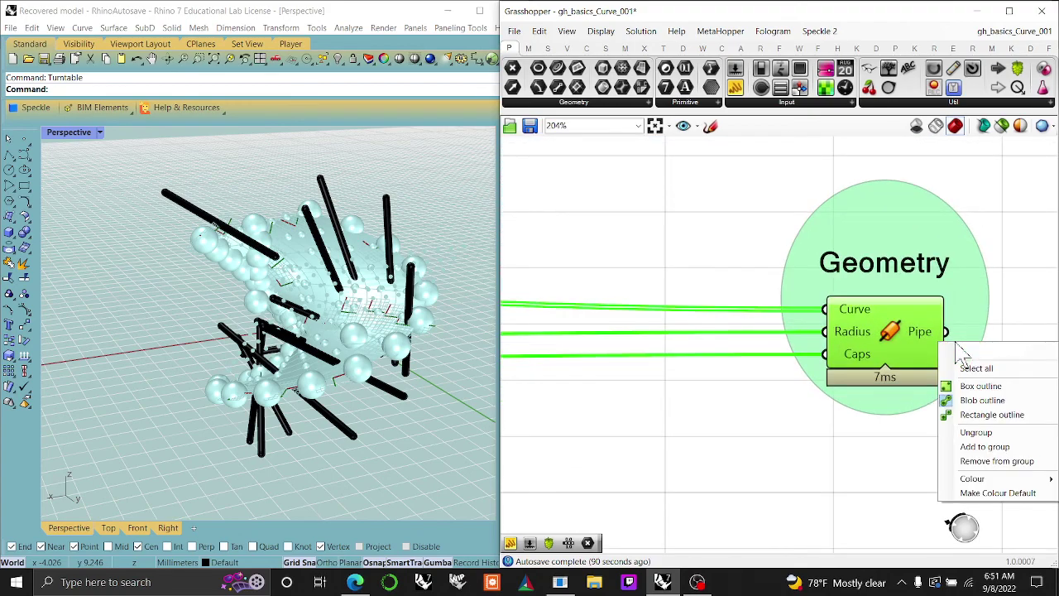
{"action": "left_click", "coordinate": [951, 456]}
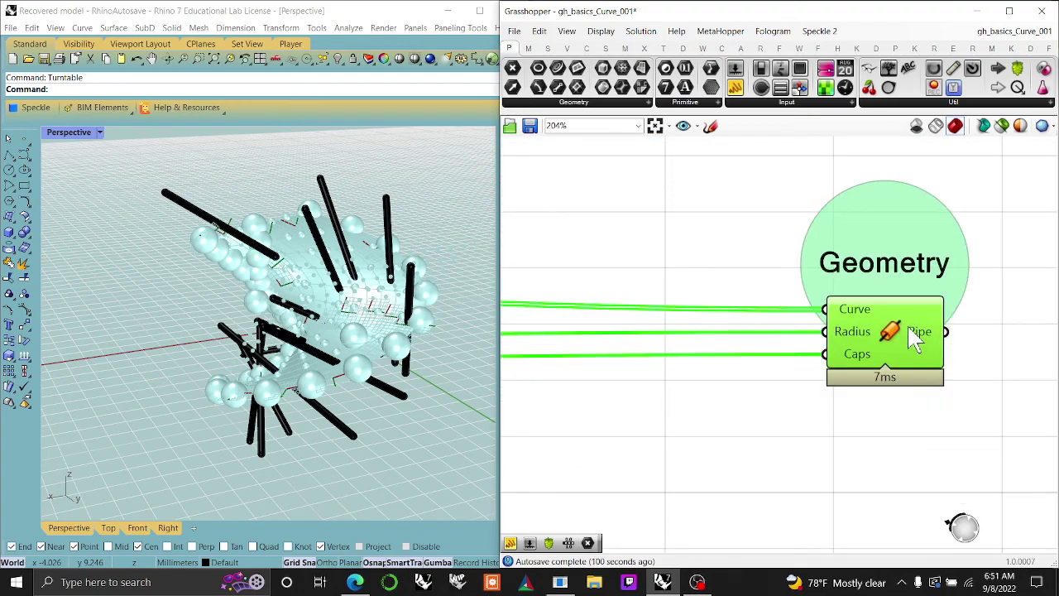
{"action": "right_click", "coordinate": [908, 286]}
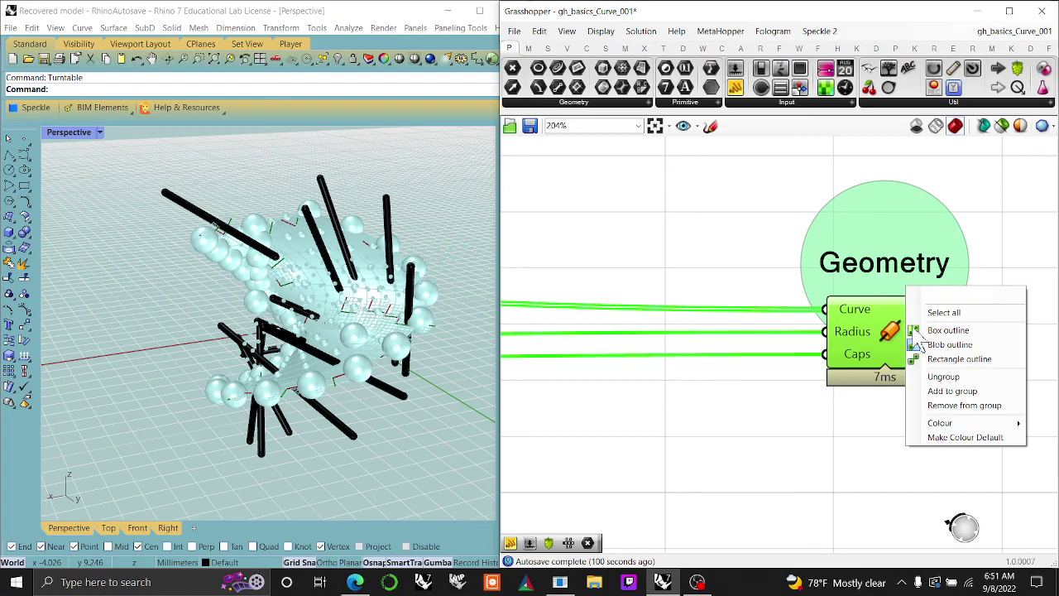
{"action": "left_click", "coordinate": [931, 392]}
{"action": "left_click", "coordinate": [848, 393]}
{"action": "left_click", "coordinate": [882, 393]}
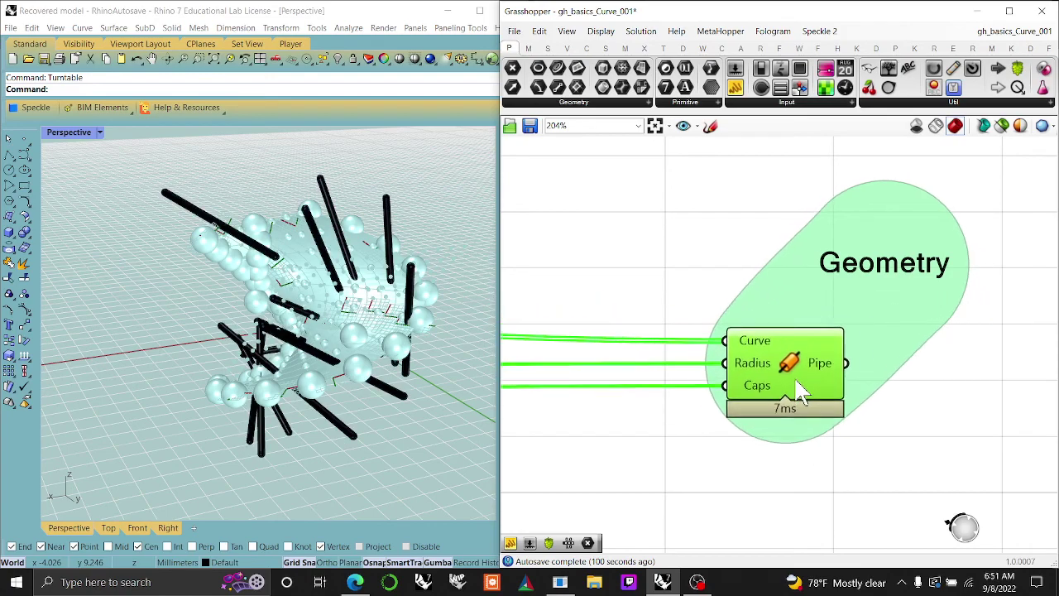
Step: Examine the cluster's inputs and Line output and trace its wires back to the amplitude, radius and cap sliders
{"action": "scroll", "coordinate": [869, 384], "scroll_direction": "down", "scroll_amount": 2}
{"action": "scroll", "coordinate": [806, 404], "scroll_direction": "down", "scroll_amount": 4}
{"action": "right_click_drag", "start_coordinate": [633, 455], "coordinate": [860, 451]}
{"action": "right_click_drag", "start_coordinate": [665, 447], "coordinate": [864, 447]}
{"action": "right_click_drag", "start_coordinate": [711, 442], "coordinate": [799, 446]}
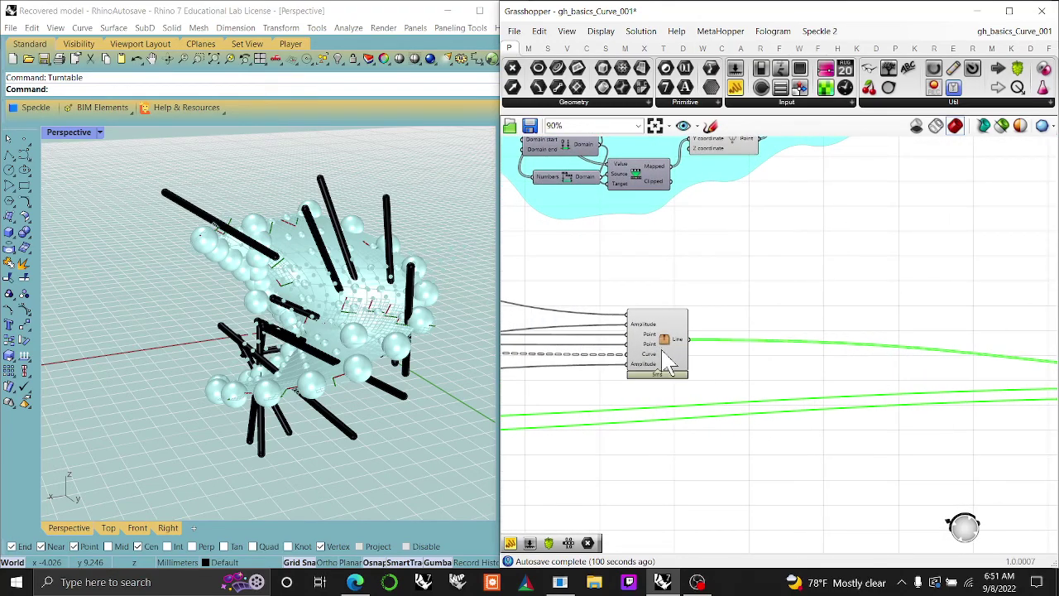
{"action": "right_click_drag", "start_coordinate": [616, 494], "coordinate": [852, 468]}
{"action": "right_click_drag", "start_coordinate": [646, 451], "coordinate": [833, 444]}
{"action": "right_click_drag", "start_coordinate": [608, 456], "coordinate": [656, 451]}
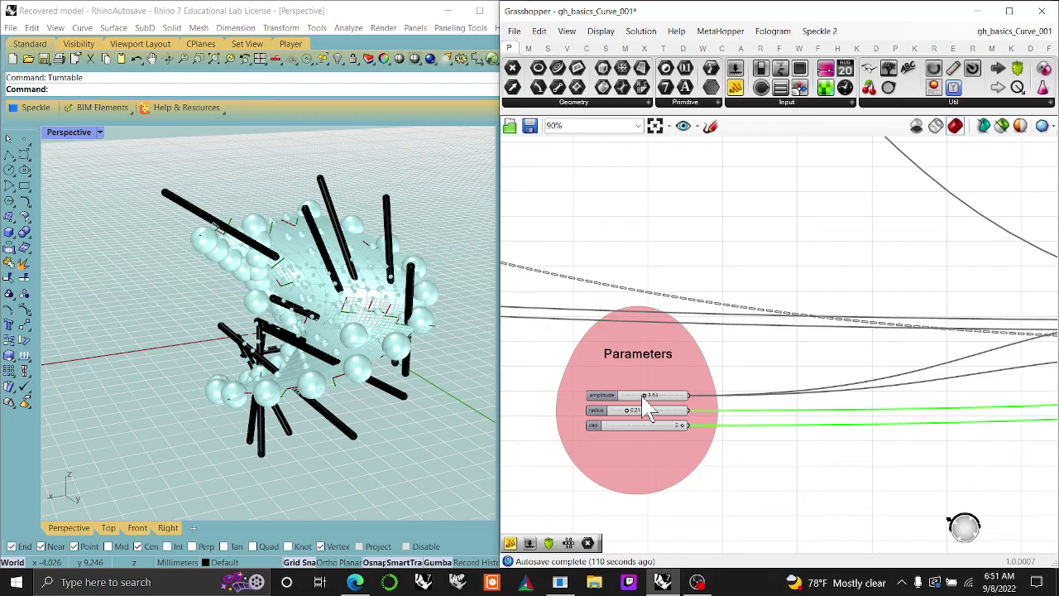
{"action": "mouse_move", "coordinate": [651, 412]}
{"action": "right_click_drag", "start_coordinate": [917, 422], "coordinate": [671, 426]}
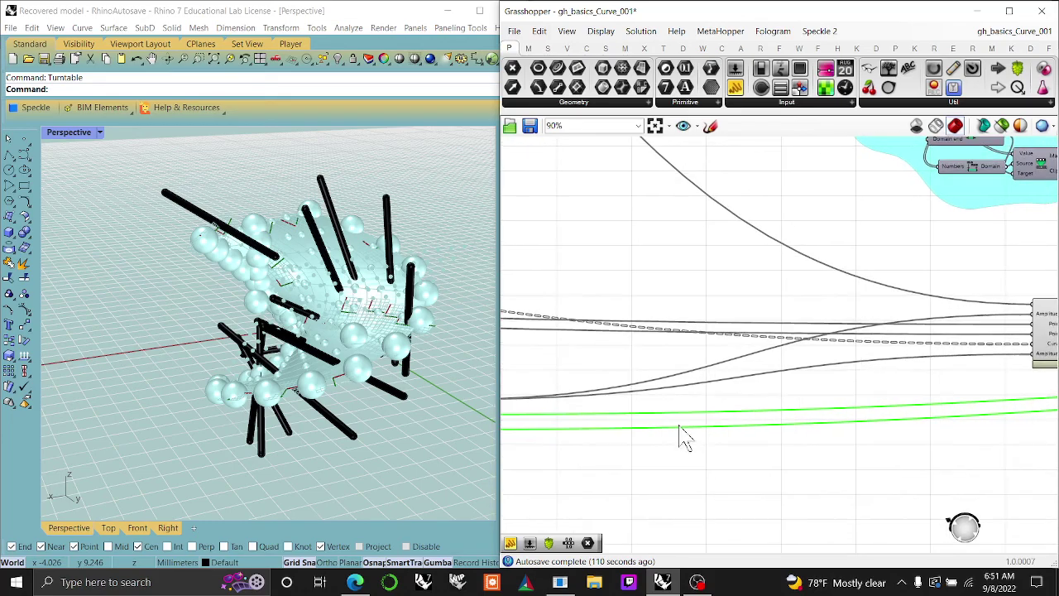
{"action": "scroll", "coordinate": [720, 434], "scroll_direction": "down", "scroll_amount": 6}
{"action": "right_click_drag", "start_coordinate": [856, 447], "coordinate": [728, 427]}
{"action": "right_click_drag", "start_coordinate": [749, 478], "coordinate": [788, 464]}
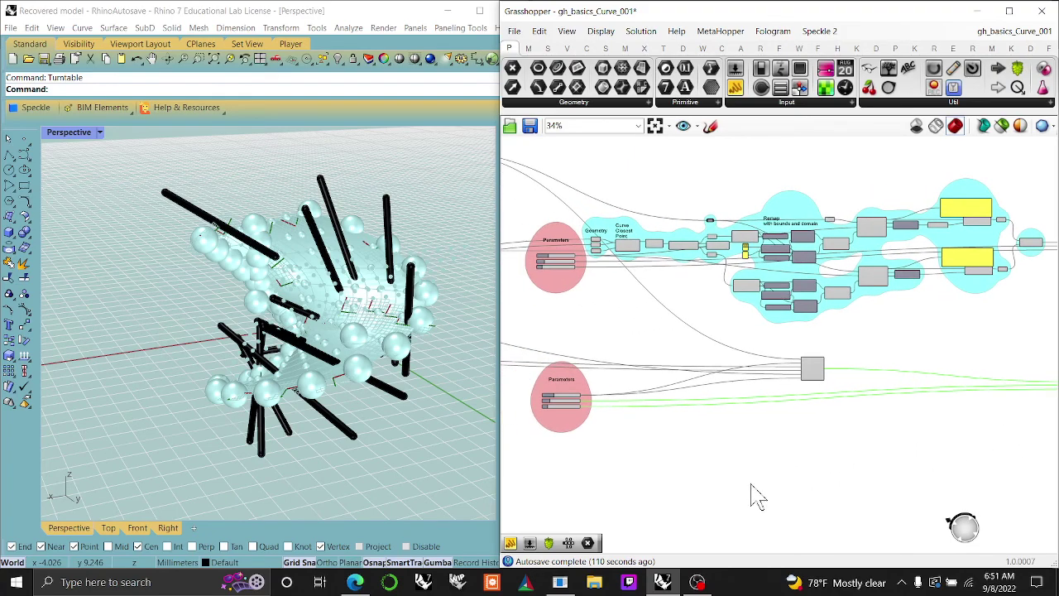
Step: Undo the clustering and the duplication, leaving only the original pipe chain
{"action": "left_click", "coordinate": [770, 484]}
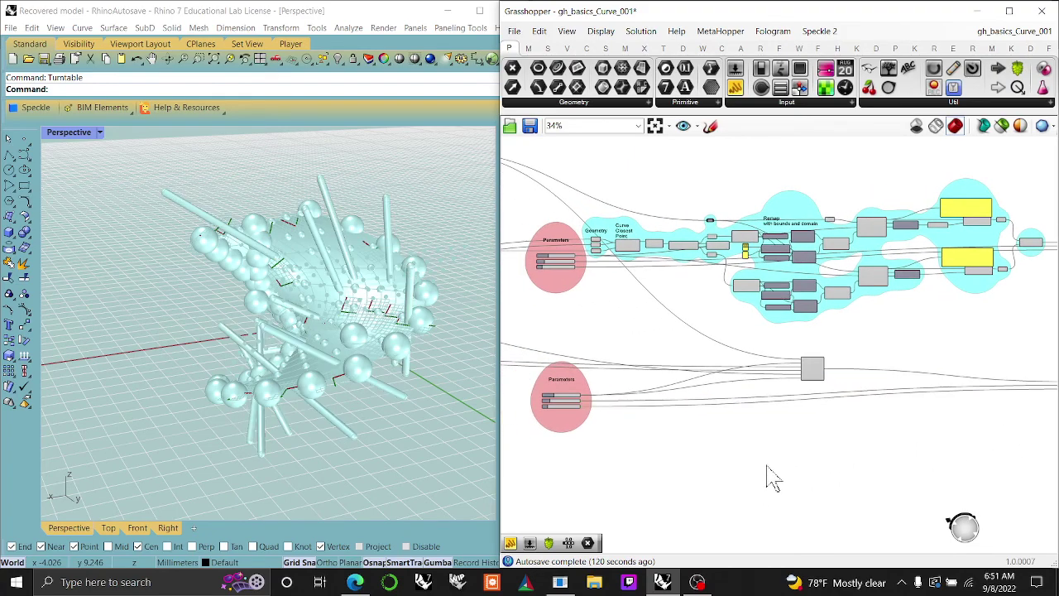
{"action": "key", "text": "ctrl+v"}
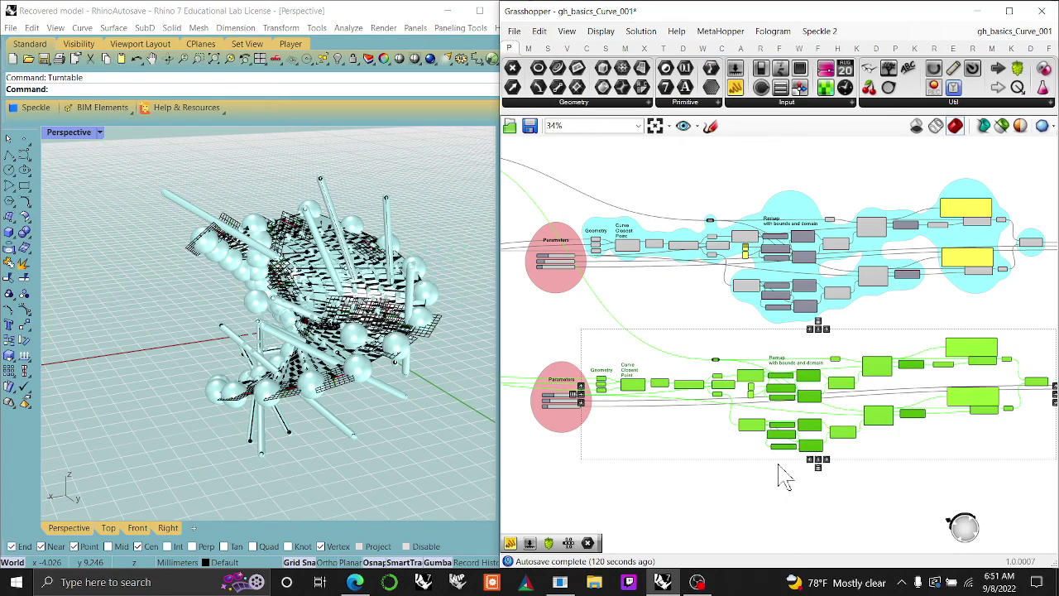
{"action": "key", "text": "ctrl+z"}
{"action": "key", "text": "ctrl+z"}
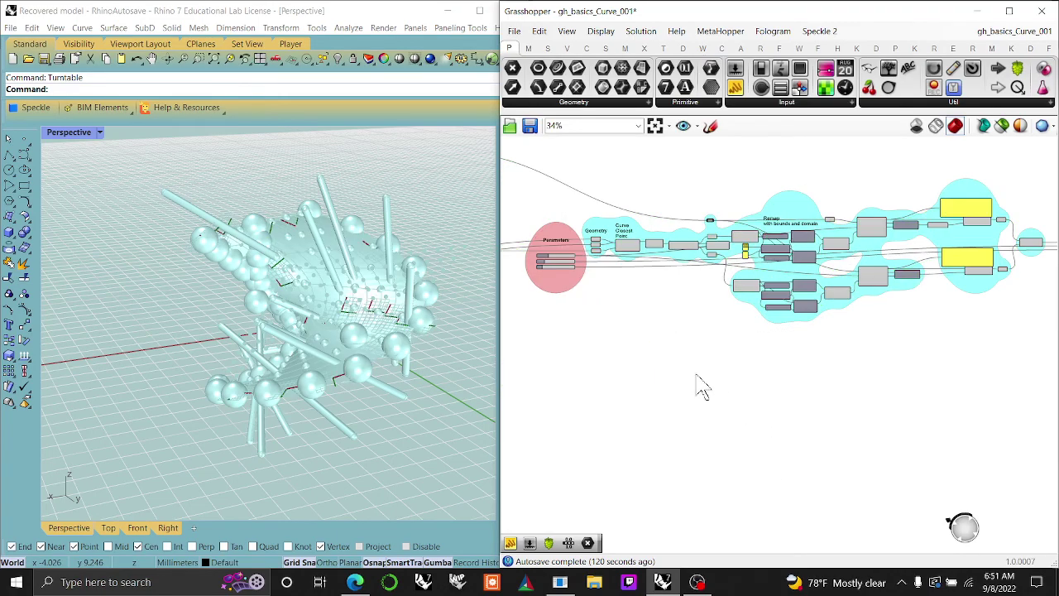
Step: Review the main Grasshopper definition alongside Rhino's Point Object commands, from Single Point to Divide Curve by
{"action": "right_click_drag", "start_coordinate": [693, 372], "coordinate": [722, 435]}
{"action": "scroll", "coordinate": [721, 435], "scroll_direction": "down", "scroll_amount": 3}
{"action": "right_click_drag", "start_coordinate": [649, 430], "coordinate": [788, 421]}
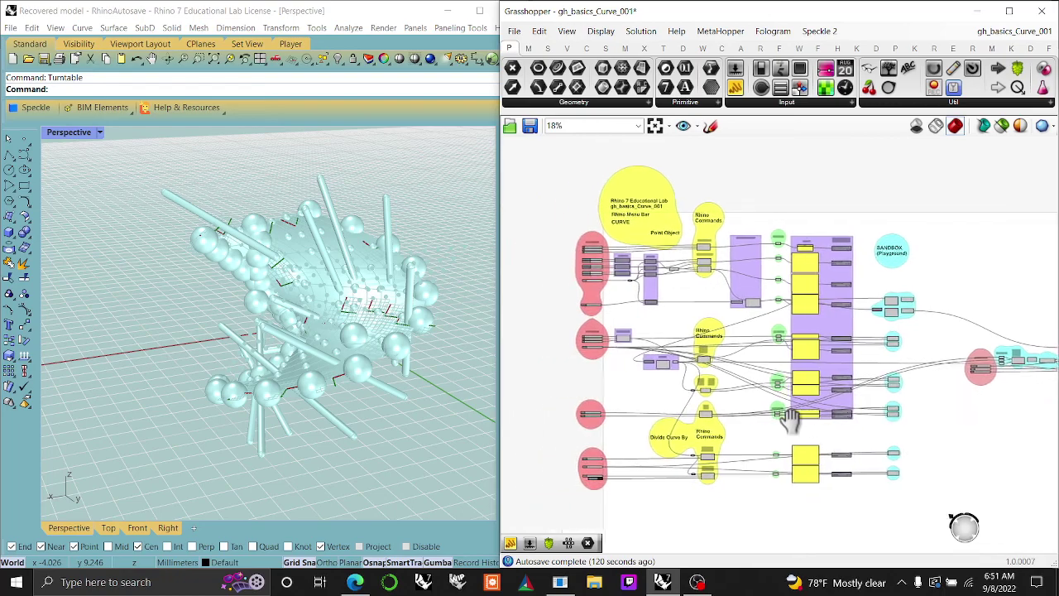
{"action": "scroll", "coordinate": [815, 426], "scroll_direction": "up", "scroll_amount": 3}
{"action": "scroll", "coordinate": [836, 435], "scroll_direction": "down", "scroll_amount": 2}
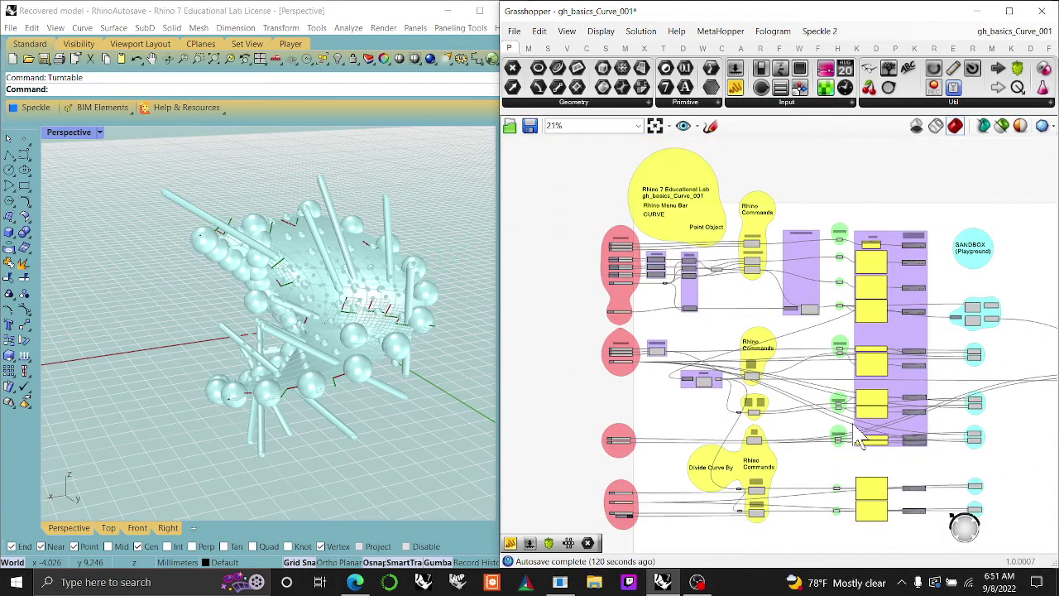
{"action": "left_click", "coordinate": [83, 28]}
{"action": "mouse_move", "coordinate": [124, 43]}
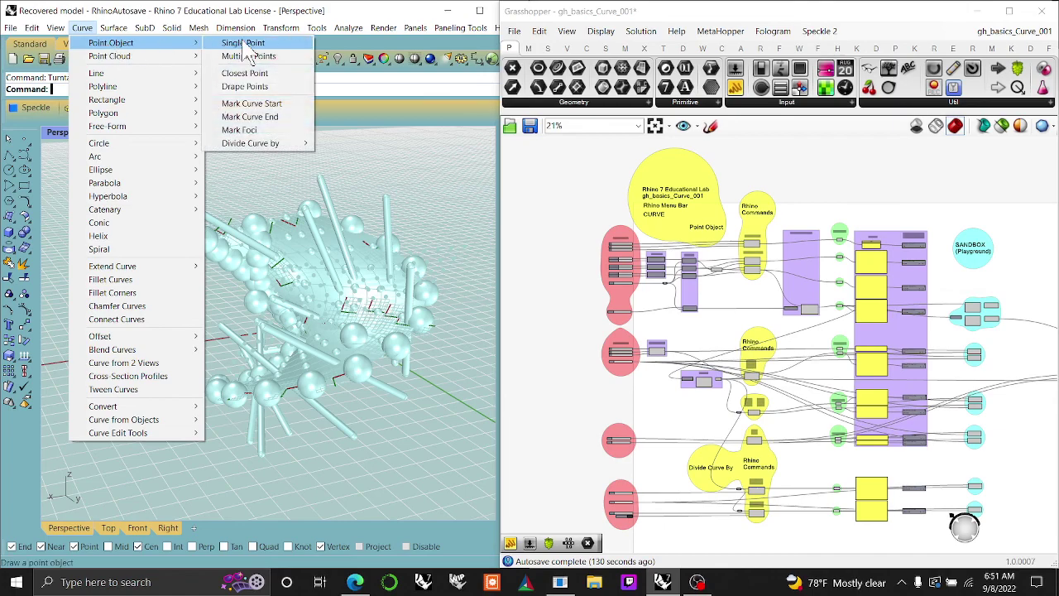
{"action": "mouse_move", "coordinate": [248, 146]}
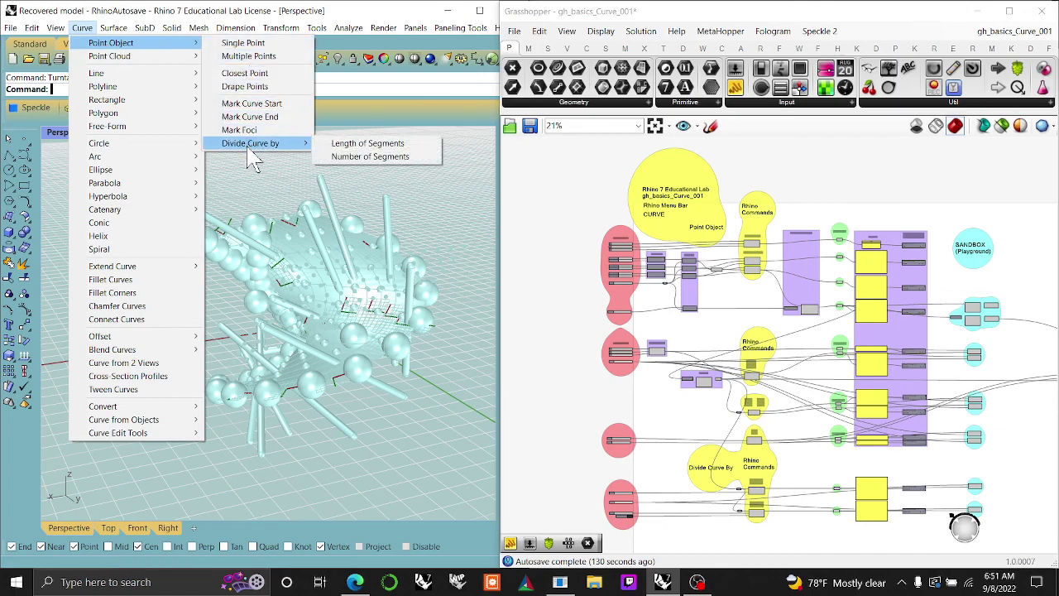
Step: Look through Grasshopper's Curve Division and Curve Analysis components
{"action": "left_click", "coordinate": [586, 48]}
{"action": "left_click", "coordinate": [721, 102]}
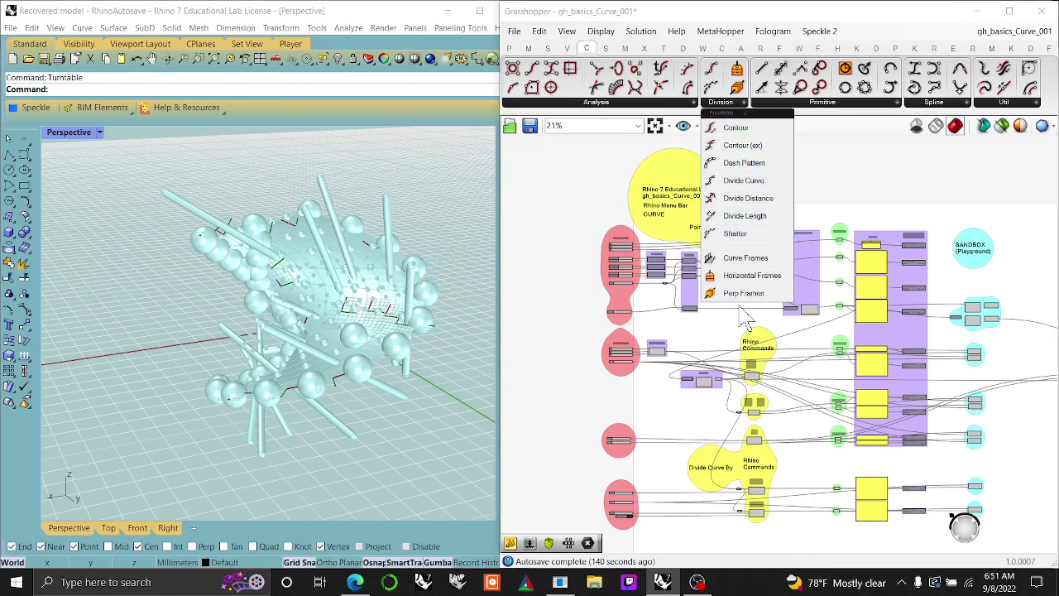
{"action": "left_click", "coordinate": [631, 102]}
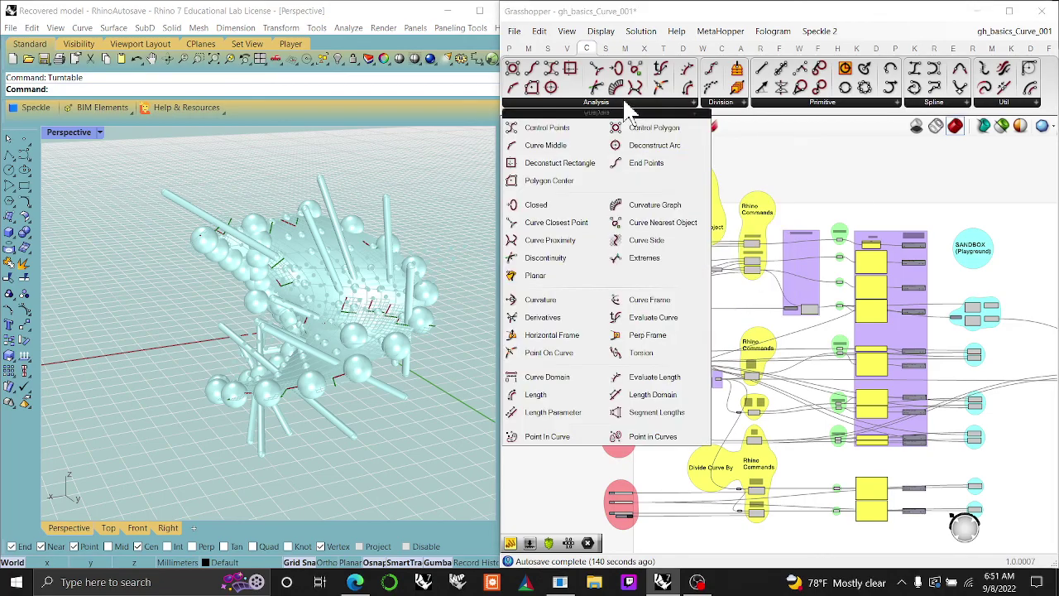
{"action": "left_click", "coordinate": [803, 426]}
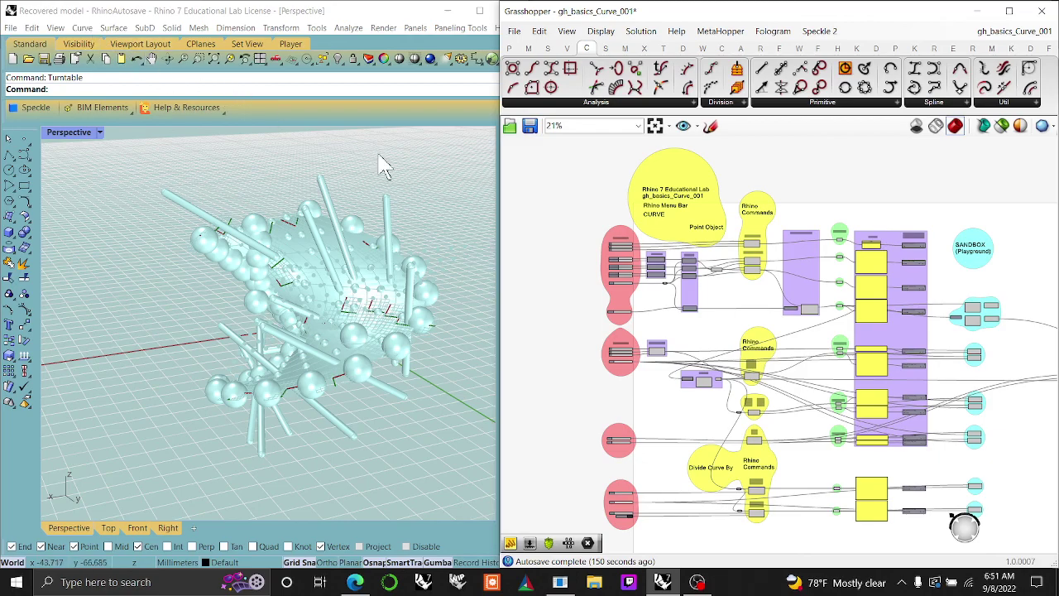
Step: Bring the full definition into view, select the Sandbox pipe chain and examine its highlighted geometry in Rhino
{"action": "right_click_drag", "start_coordinate": [835, 484], "coordinate": [615, 413]}
{"action": "scroll", "coordinate": [641, 421], "scroll_direction": "down", "scroll_amount": 3}
{"action": "right_click_drag", "start_coordinate": [863, 428], "coordinate": [884, 447]}
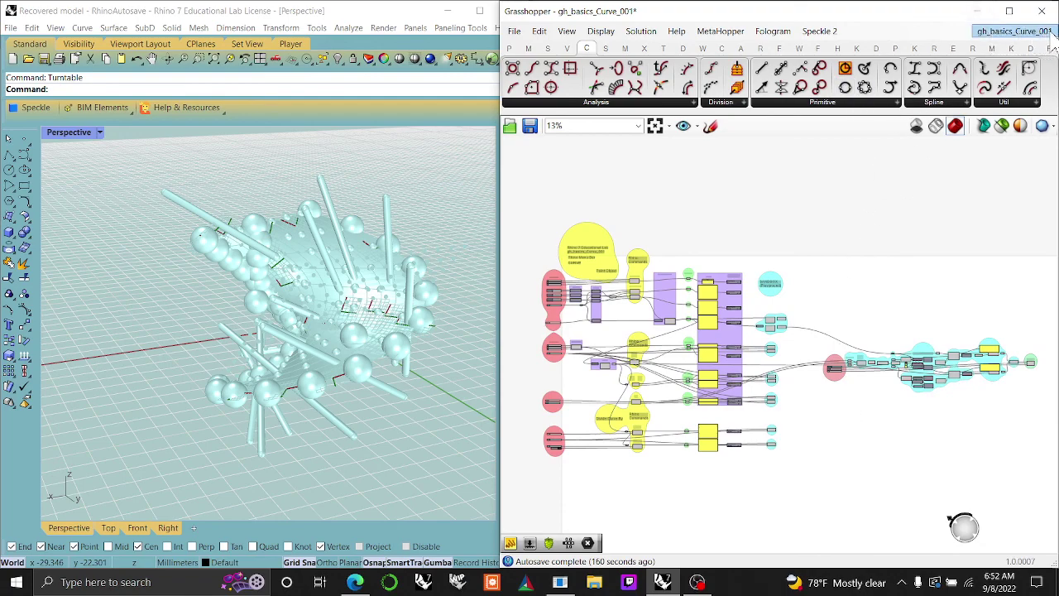
{"action": "left_click_drag", "start_coordinate": [1038, 418], "coordinate": [806, 286]}
{"action": "left_click_drag", "start_coordinate": [1046, 440], "coordinate": [787, 332]}
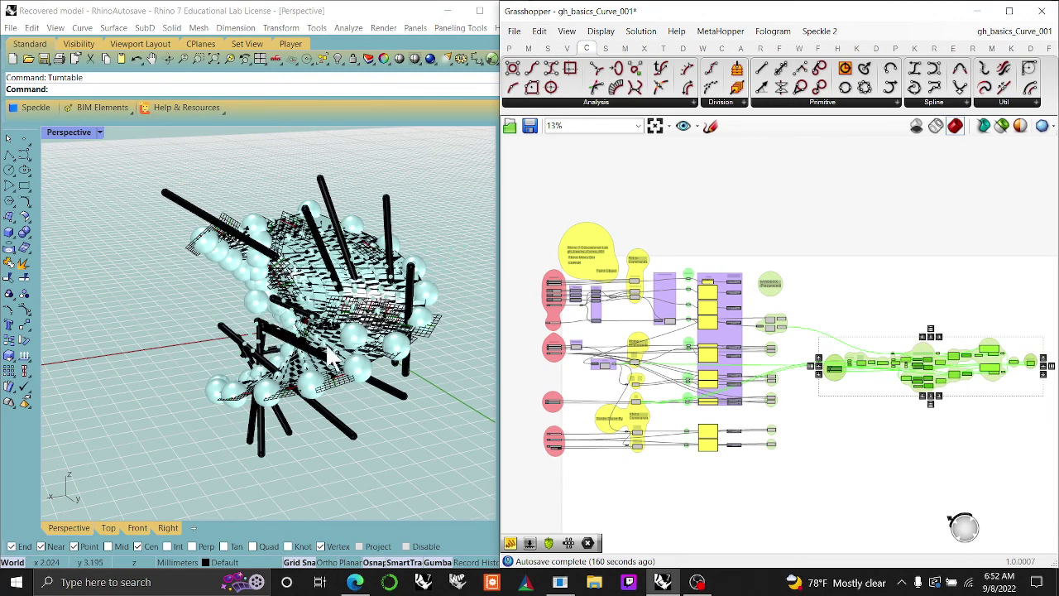
{"action": "scroll", "coordinate": [414, 347], "scroll_direction": "up", "scroll_amount": 3}
{"action": "scroll", "coordinate": [414, 348], "scroll_direction": "down", "scroll_amount": 3}
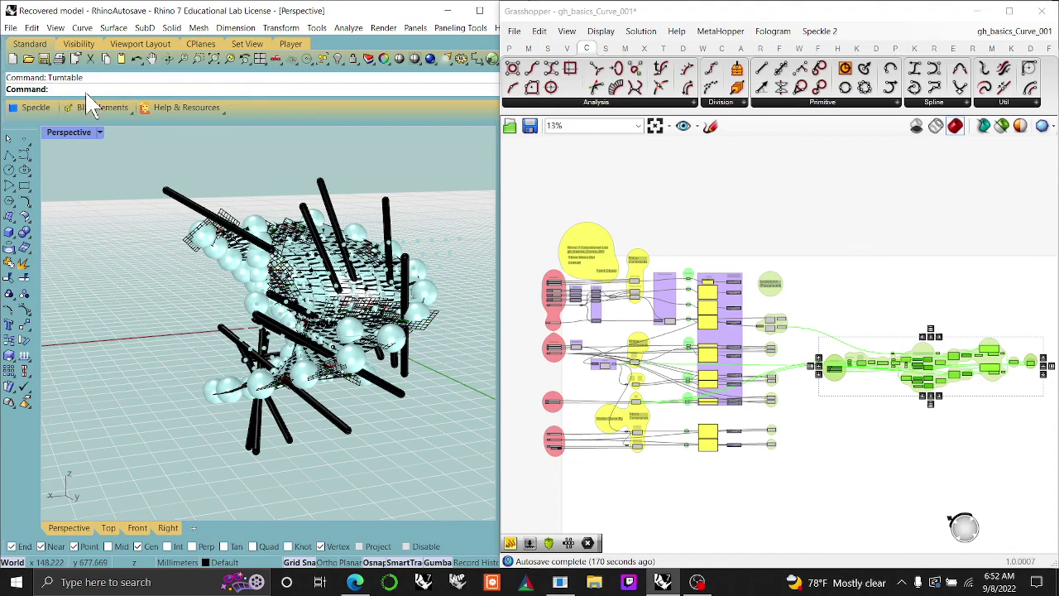
Step: Rotate the Perspective view with Turntable at speed -13, with its dialog moved off the Grasshopper canvas, and view the model from higher up
{"action": "right_click", "coordinate": [71, 165]}
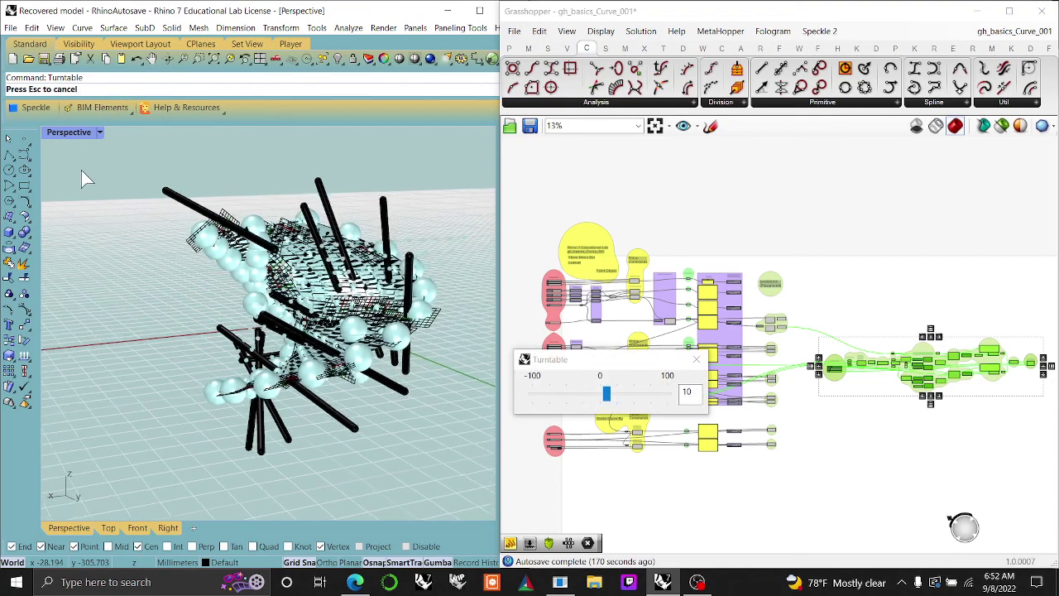
{"action": "left_click_drag", "start_coordinate": [663, 362], "coordinate": [447, 16]}
{"action": "left_click_drag", "start_coordinate": [395, 46], "coordinate": [379, 55]}
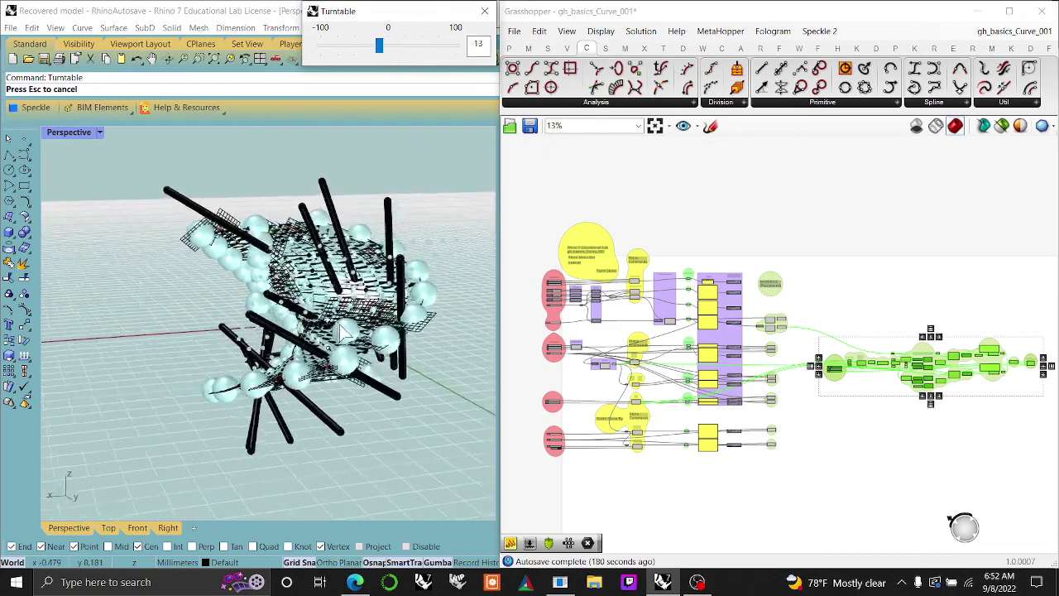
{"action": "right_click_drag", "start_coordinate": [404, 310], "coordinate": [407, 370]}
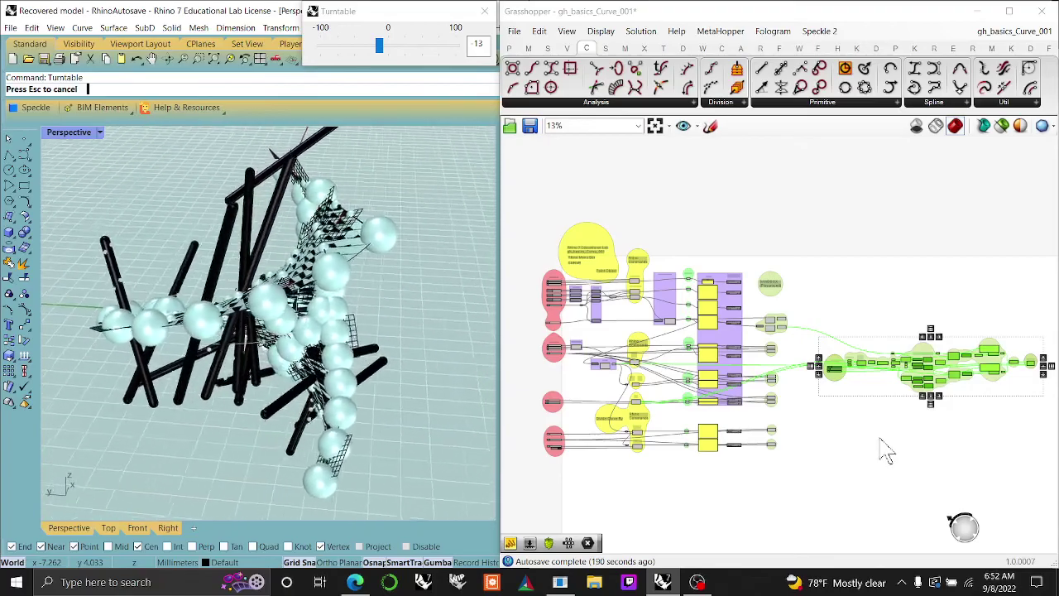
Step: Look through Grasshopper's Sets components for data trees, then deselect the Sandbox pipe chain and review the main definition
{"action": "left_click", "coordinate": [547, 49]}
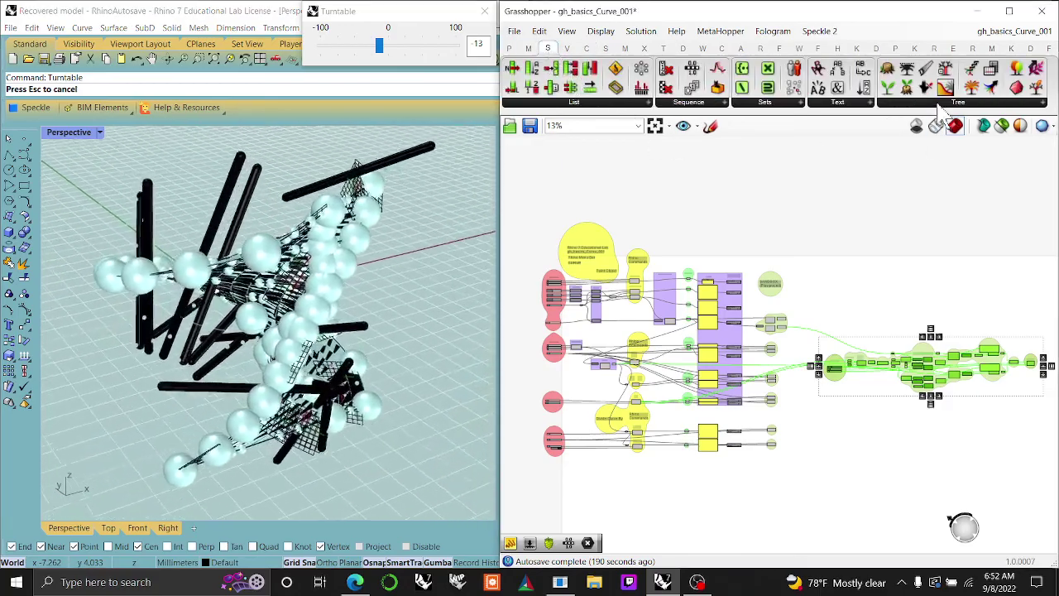
{"action": "left_click", "coordinate": [952, 102]}
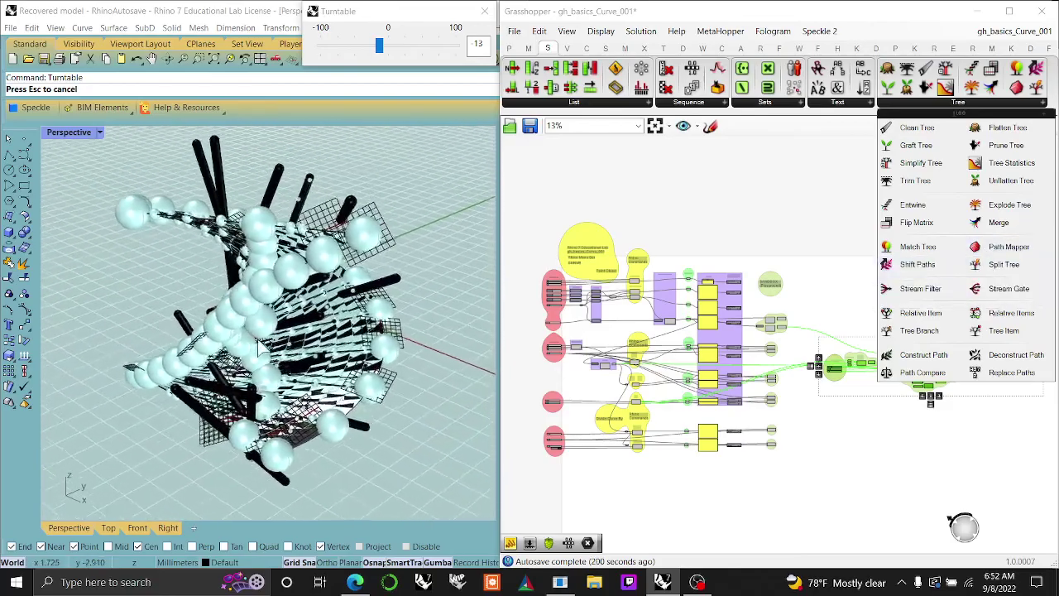
{"action": "left_click", "coordinate": [667, 196]}
{"action": "scroll", "coordinate": [652, 357], "scroll_direction": "up", "scroll_amount": 3}
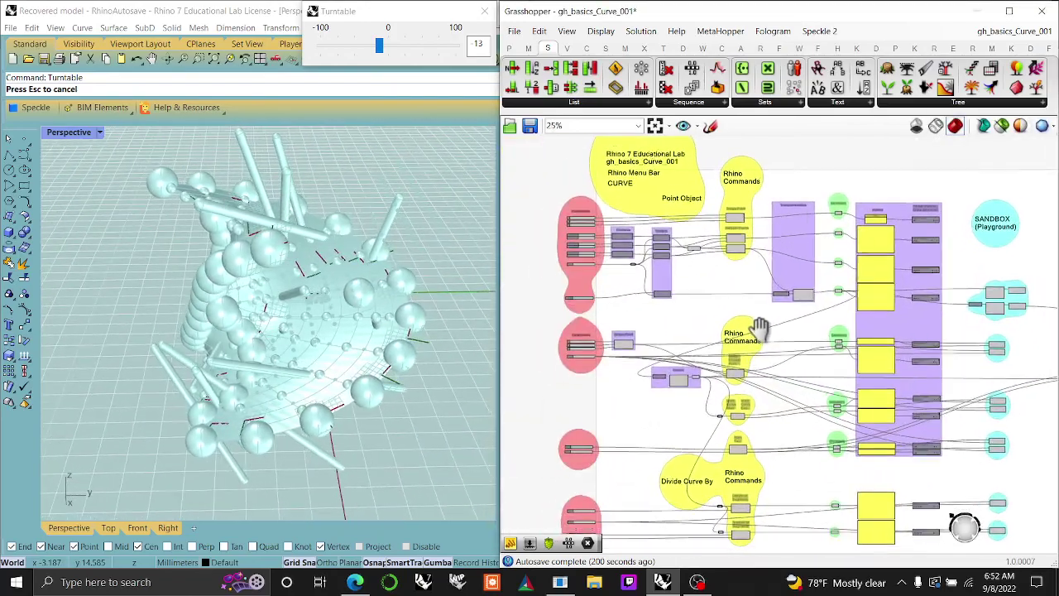
{"action": "scroll", "coordinate": [652, 357], "scroll_direction": "down", "scroll_amount": 1}
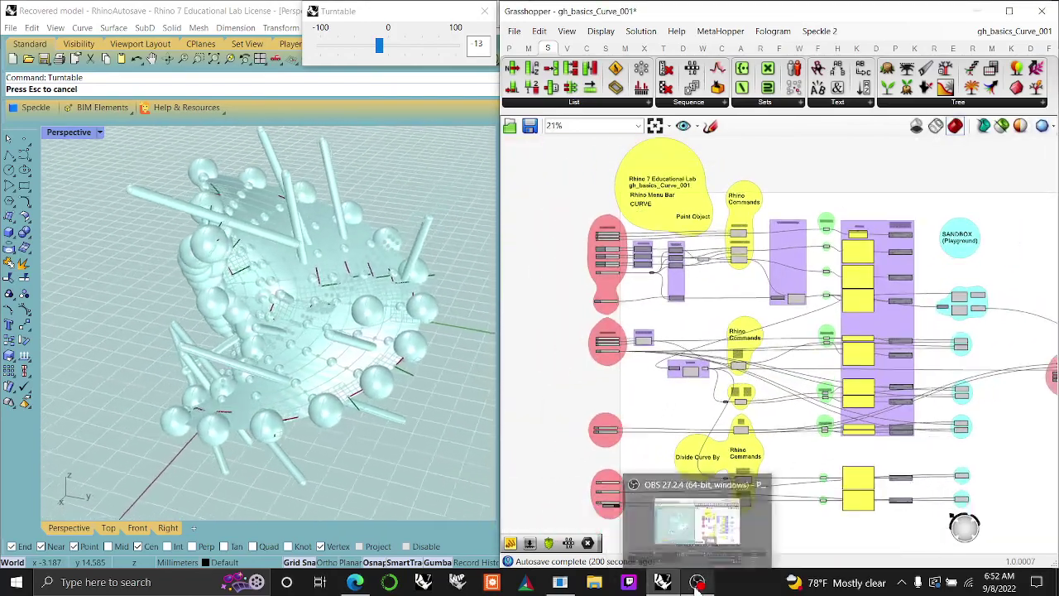